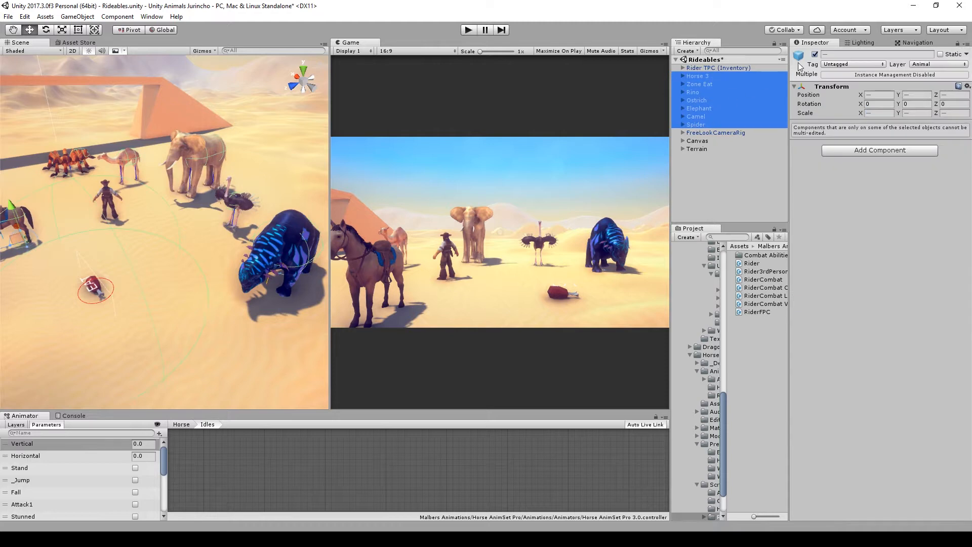
Deactivate the selected animals and Zone Eat, and reactivate only the Rino.
{"action": "left_click", "coordinate": [814, 54]}
{"action": "left_click", "coordinate": [713, 93]}
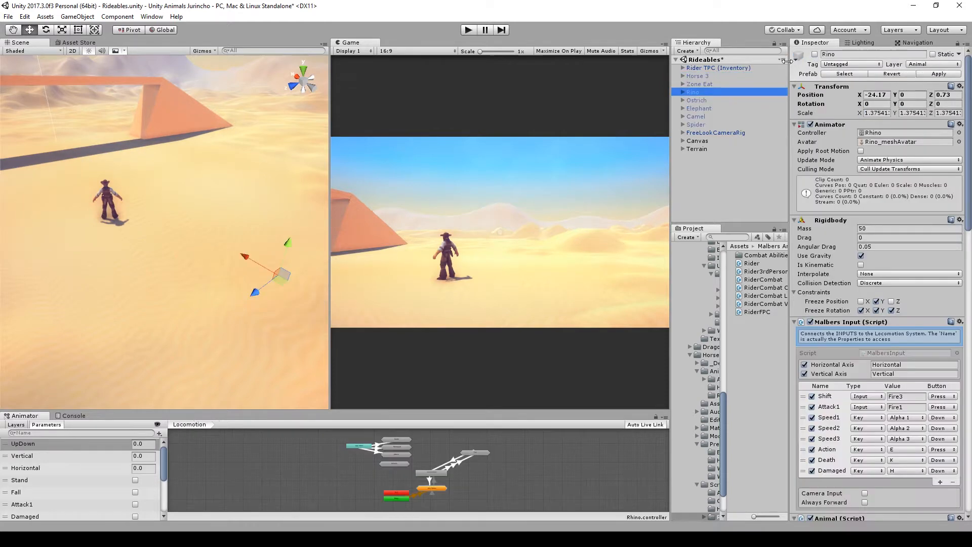
{"action": "left_click", "coordinate": [815, 54]}
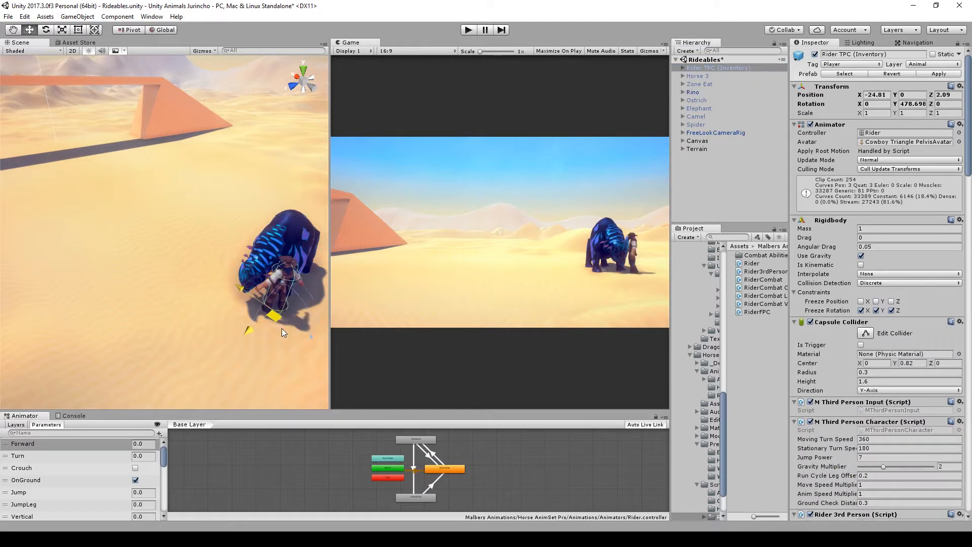
Move the rider beside the Rino and check the FreeLookCameraRig's target settings.
{"action": "key", "text": "f"}
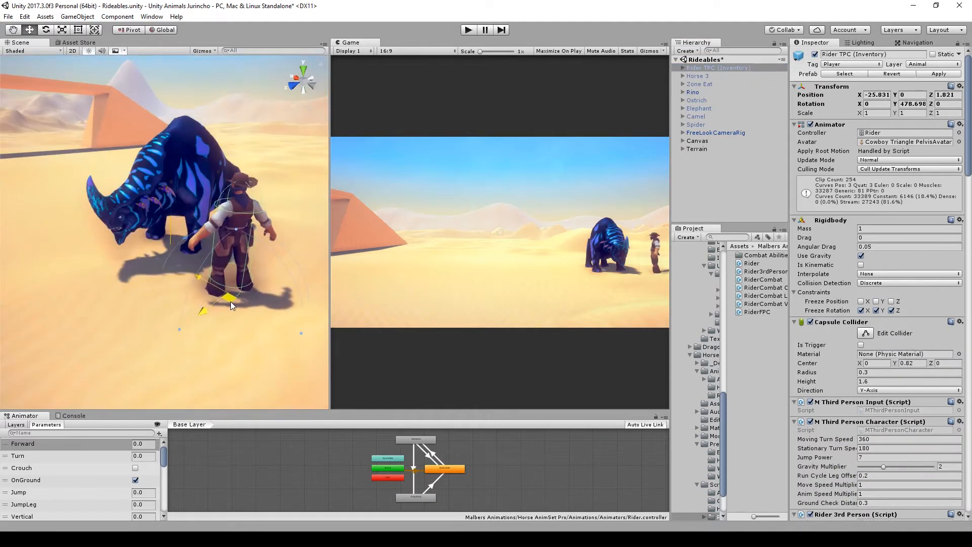
{"action": "left_click", "coordinate": [701, 132]}
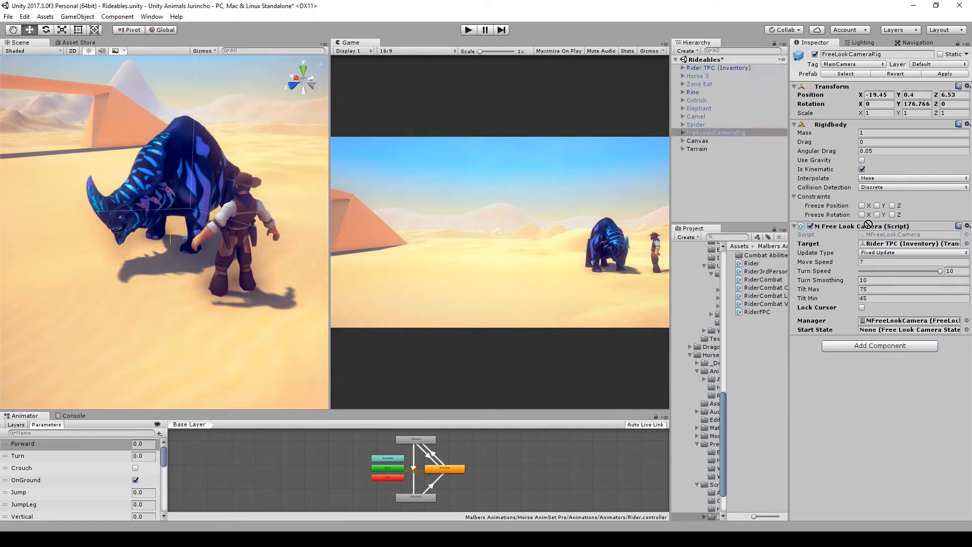
{"action": "left_click_drag", "start_coordinate": [315, 154], "coordinate": [238, 244], "text": "alt"}
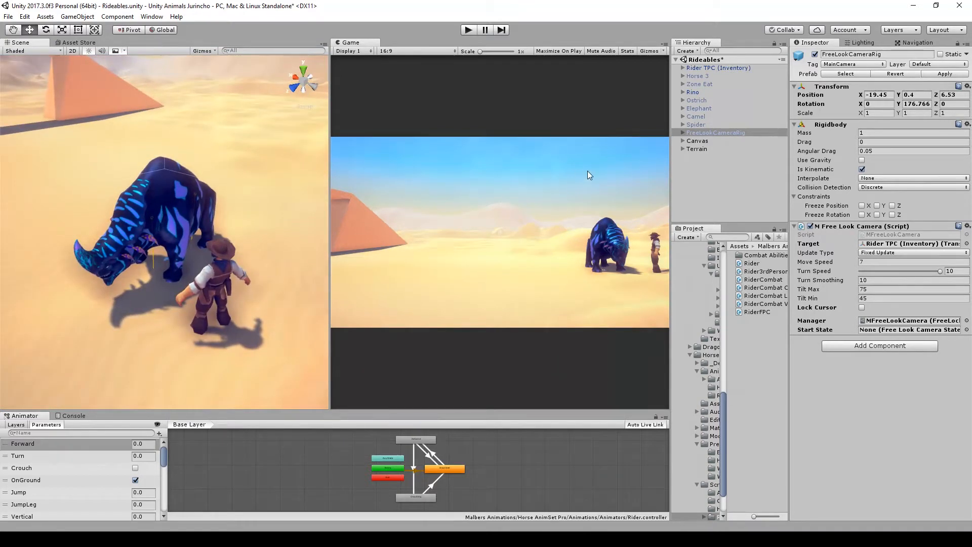
Search the project for "mount po", open the Mount Points prefab's folder, and place that prefab in the scene on the Rino.
{"action": "left_click", "coordinate": [694, 92]}
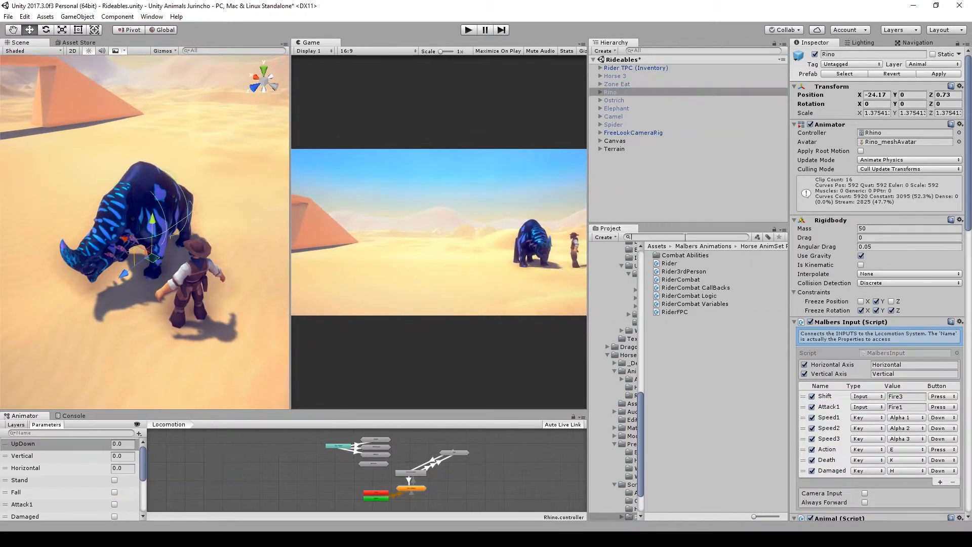
{"action": "type", "text": "mount po"}
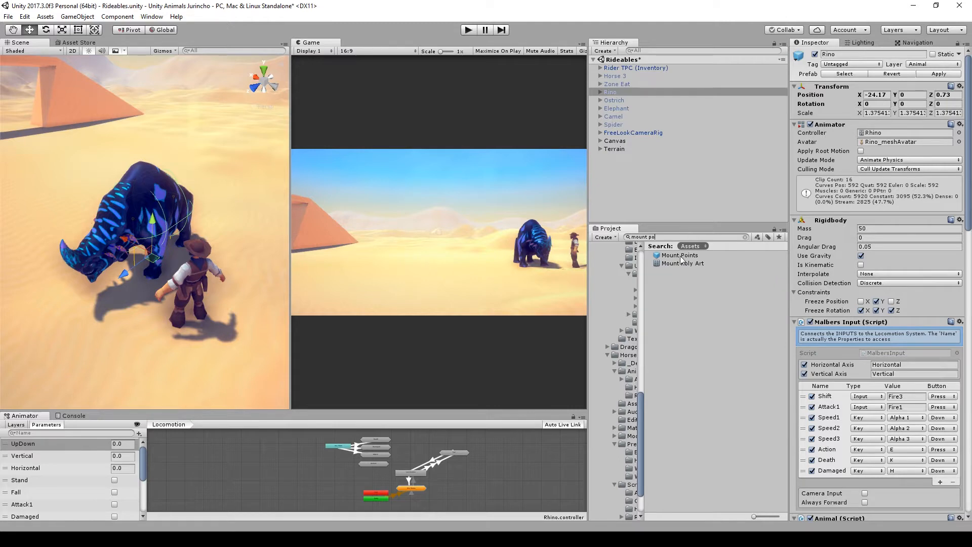
{"action": "left_click", "coordinate": [680, 255]}
{"action": "left_click", "coordinate": [745, 237]}
{"action": "left_click_drag", "start_coordinate": [679, 321], "coordinate": [171, 232]}
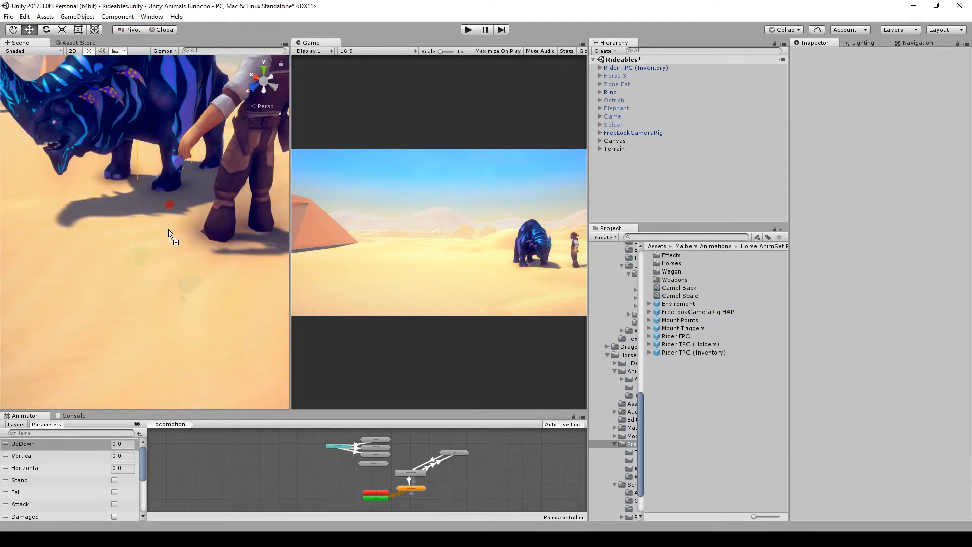
{"action": "scroll", "coordinate": [152, 169], "scroll_direction": "down", "scroll_amount": 5}
{"action": "left_click_drag", "start_coordinate": [152, 169], "coordinate": [16, 197], "text": "alt"}
{"action": "right_click_drag", "start_coordinate": [15, 196], "coordinate": [10, 201]}
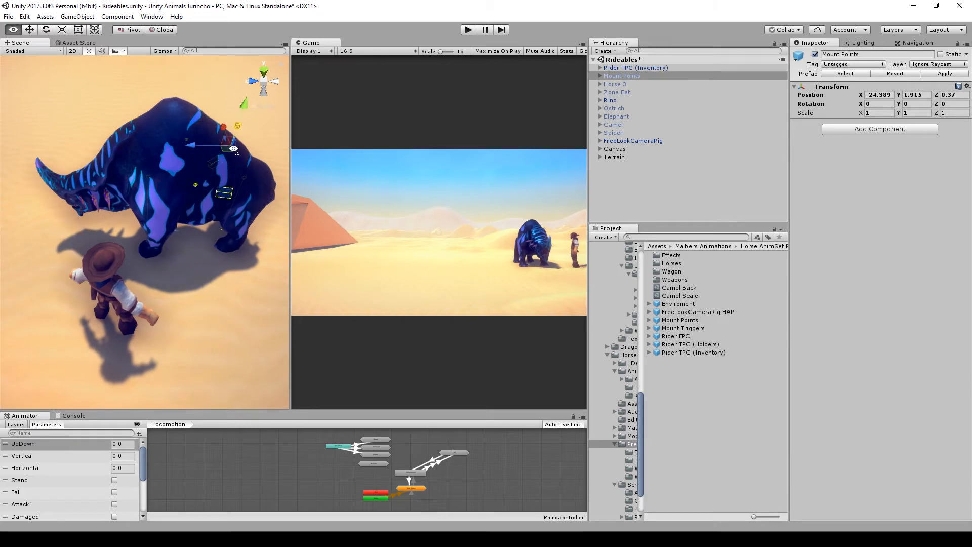
Expand the Rino's skeleton through CATRigHub001Bone002 and CATRigSpine1, and select the CATRigSpine2 bone beneath the riding position.
{"action": "right_click_drag", "start_coordinate": [234, 148], "coordinate": [276, 241]}
{"action": "left_click_drag", "start_coordinate": [290, 245], "coordinate": [375, 253]}
{"action": "right_click_drag", "start_coordinate": [313, 253], "coordinate": [369, 273]}
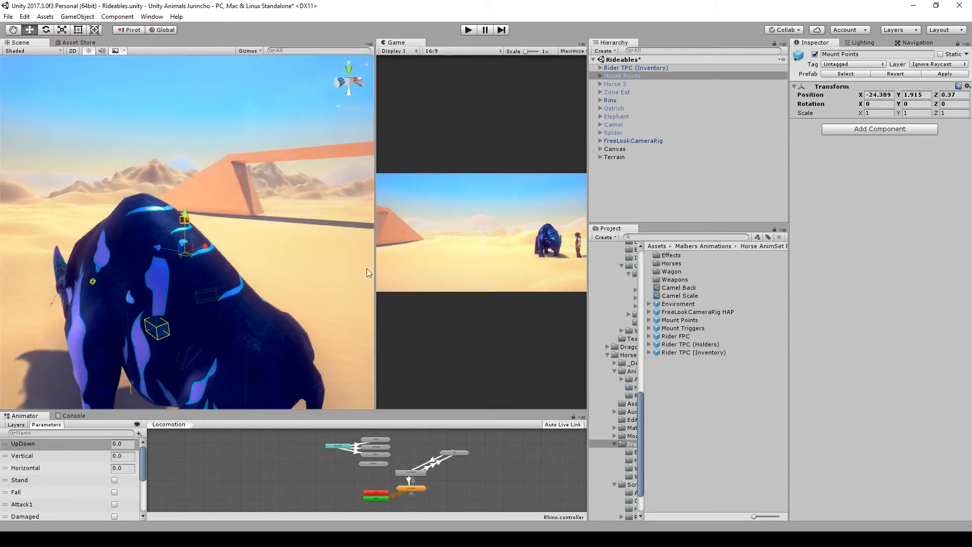
{"action": "left_click", "coordinate": [600, 100]}
{"action": "left_click", "coordinate": [607, 124]}
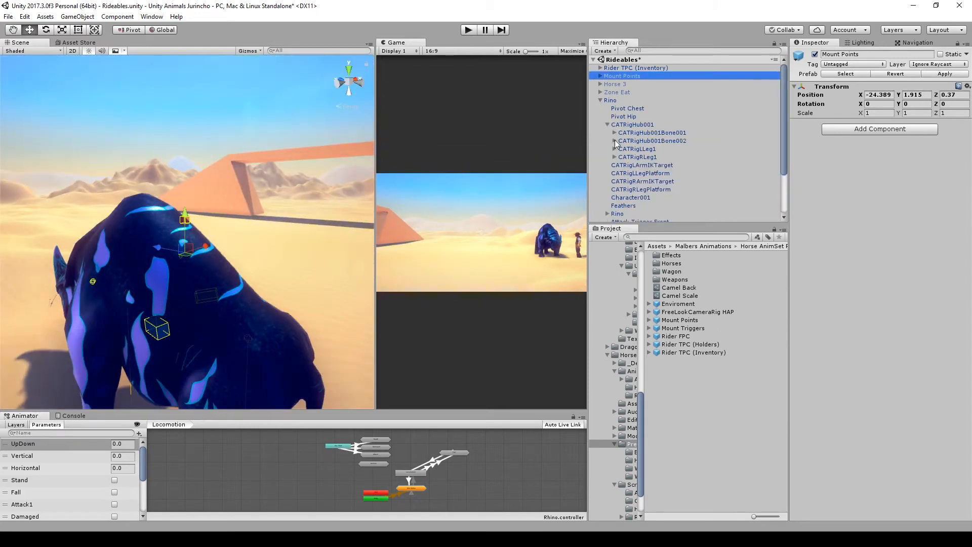
{"action": "left_click", "coordinate": [614, 141]}
{"action": "left_click", "coordinate": [631, 150]}
{"action": "left_click_drag", "start_coordinate": [156, 289], "coordinate": [240, 302]}
{"action": "left_click", "coordinate": [653, 149]}
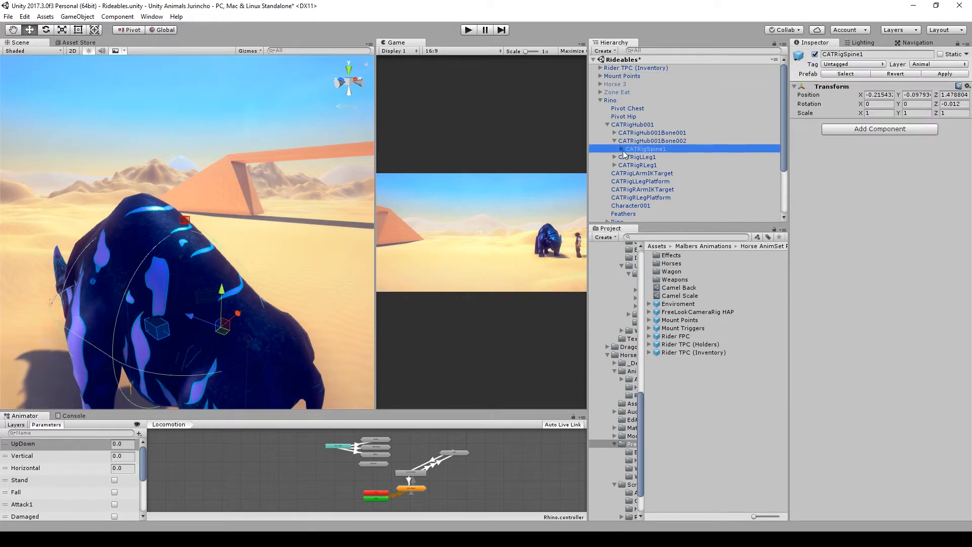
{"action": "left_click", "coordinate": [622, 149]}
{"action": "left_click", "coordinate": [642, 157]}
Parent Mount Points to the CATRigSpine2 bone and set its local position to 0, 0, 0.
{"action": "left_click_drag", "start_coordinate": [175, 291], "coordinate": [253, 292], "text": "alt"}
{"action": "scroll", "coordinate": [253, 292], "scroll_direction": "down", "scroll_amount": 4}
{"action": "left_click_drag", "start_coordinate": [612, 80], "coordinate": [654, 157]}
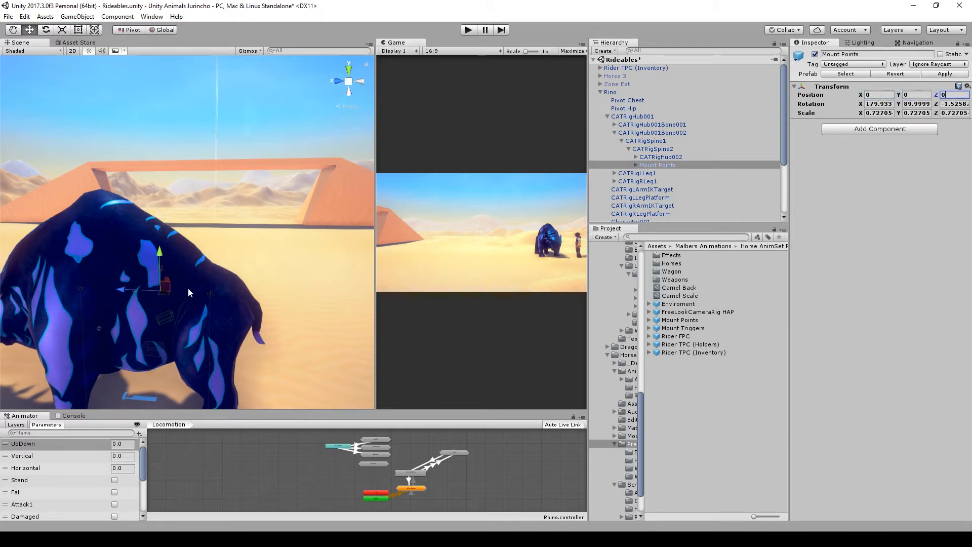
Collapse the Rino's hierarchy and place the Mount Triggers prefab in the scene beneath the animal.
{"action": "left_click_drag", "start_coordinate": [162, 196], "coordinate": [295, 258], "text": "alt"}
{"action": "left_click_drag", "start_coordinate": [175, 315], "coordinate": [223, 286], "text": "alt"}
{"action": "left_click", "coordinate": [600, 92]}
{"action": "left_click", "coordinate": [627, 197]}
{"action": "left_click_drag", "start_coordinate": [670, 332], "coordinate": [166, 395]}
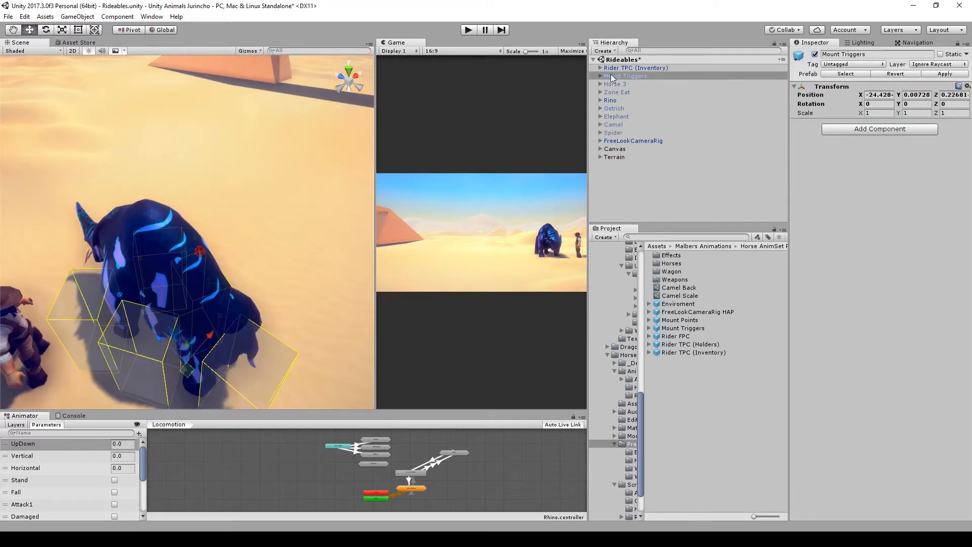
Parent Mount Triggers to the Rino and set its local position to 0, 0, 0.
{"action": "left_click_drag", "start_coordinate": [611, 104], "coordinate": [611, 100]}
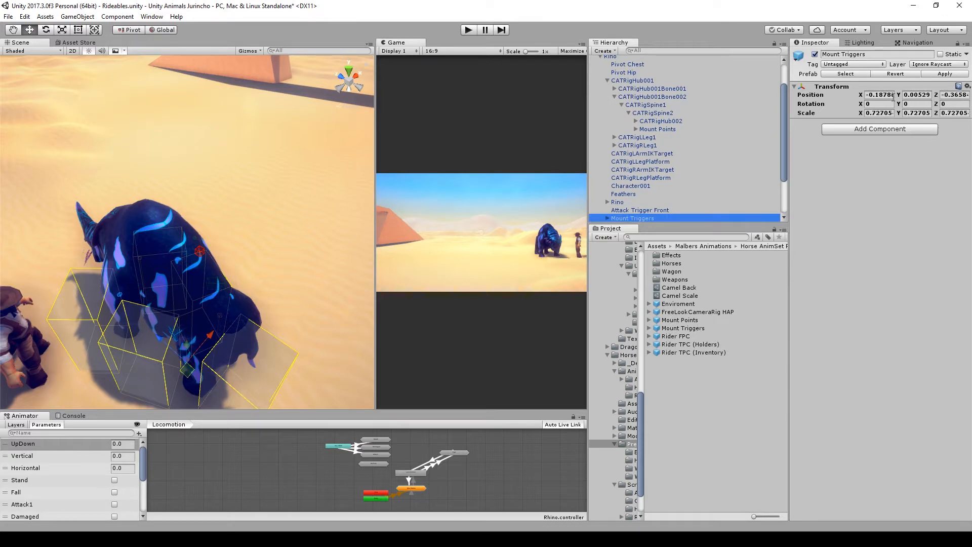
{"action": "type", "text": "0"}
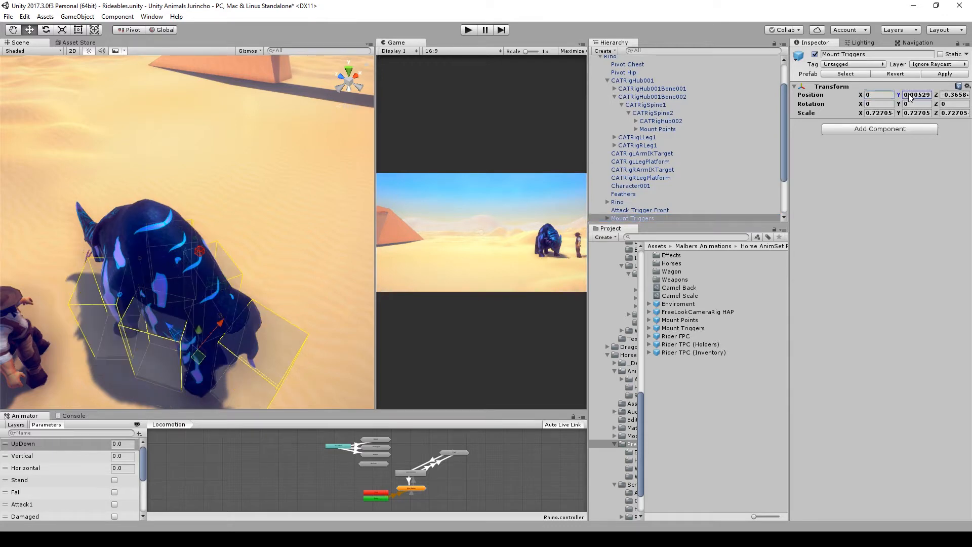
{"action": "key", "text": "Tab"}
{"action": "type", "text": "0"}
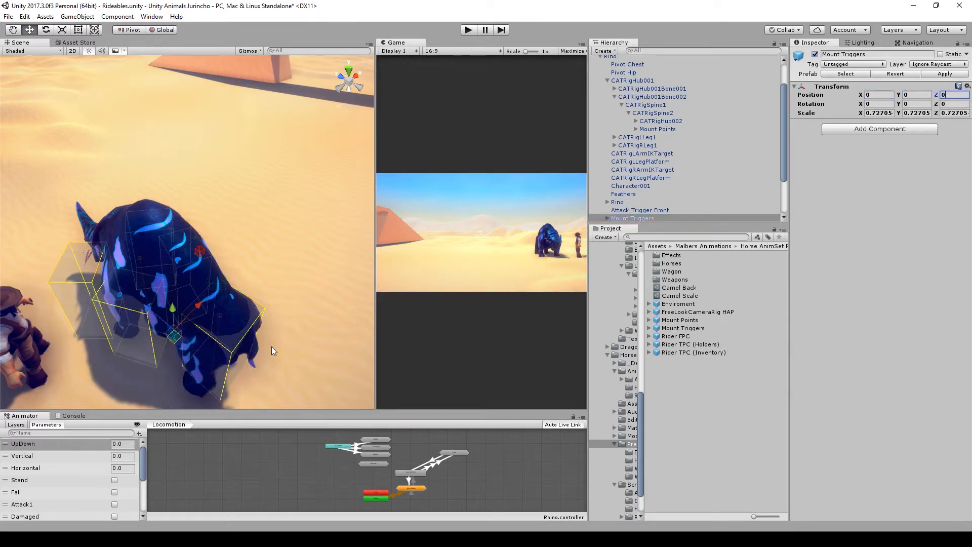
Scale Mount Triggers uniformly to about 0.806 and shift it toward the Rino's rear, to about -0.45 in Z.
{"action": "left_click_drag", "start_coordinate": [272, 351], "coordinate": [76, 323], "text": "alt"}
{"action": "key", "text": "r"}
{"action": "left_click_drag", "start_coordinate": [209, 321], "coordinate": [227, 334]}
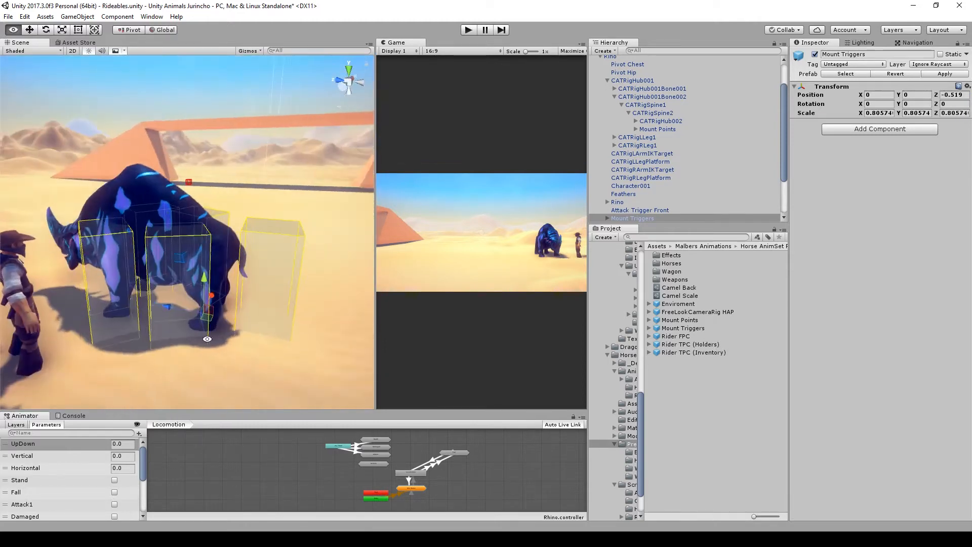
{"action": "key", "text": "w"}
{"action": "left_click_drag", "start_coordinate": [172, 306], "coordinate": [101, 405]}
Adjust the trigger boxes on both flanks of the Rino to fit around its body.
{"action": "left_click", "coordinate": [127, 255]}
{"action": "left_click", "coordinate": [151, 245], "text": "shift"}
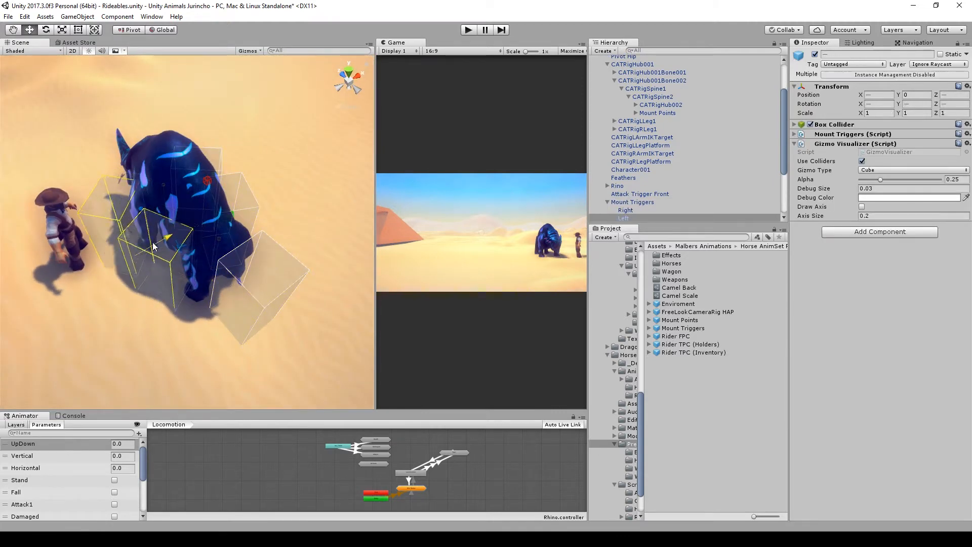
{"action": "key", "text": "ctrl+z"}
{"action": "key", "text": "ctrl+z"}
{"action": "left_click", "coordinate": [220, 163]}
{"action": "left_click", "coordinate": [240, 196], "text": "shift"}
{"action": "left_click_drag", "start_coordinate": [163, 293], "coordinate": [455, 151], "text": "alt"}
{"action": "left_click", "coordinate": [639, 179]}
Add the Mountable script to the Rino's root object.
{"action": "scroll", "coordinate": [628, 162], "scroll_direction": "up", "scroll_amount": 3}
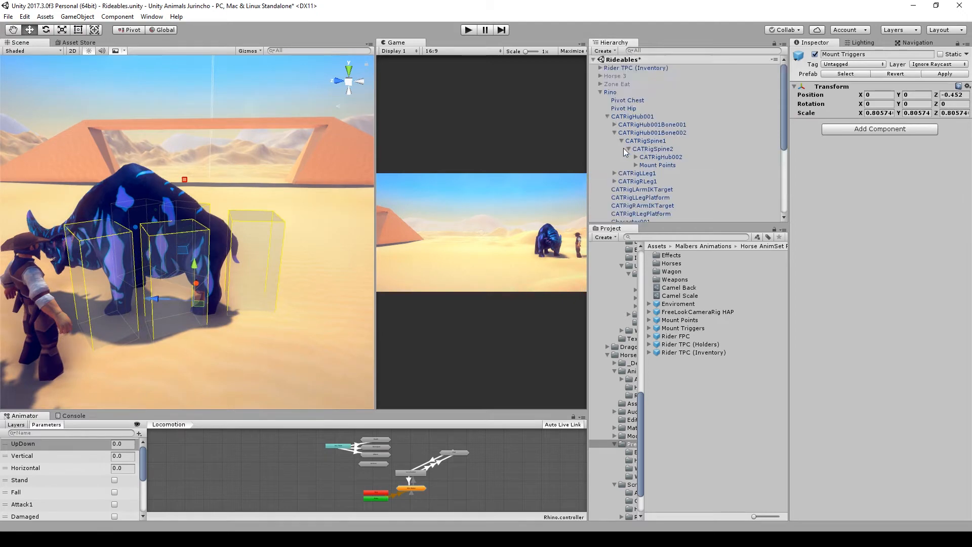
{"action": "left_click", "coordinate": [607, 92]}
{"action": "left_click", "coordinate": [600, 92]}
{"action": "left_click_drag", "start_coordinate": [967, 187], "coordinate": [969, 473]}
{"action": "left_click", "coordinate": [889, 508]}
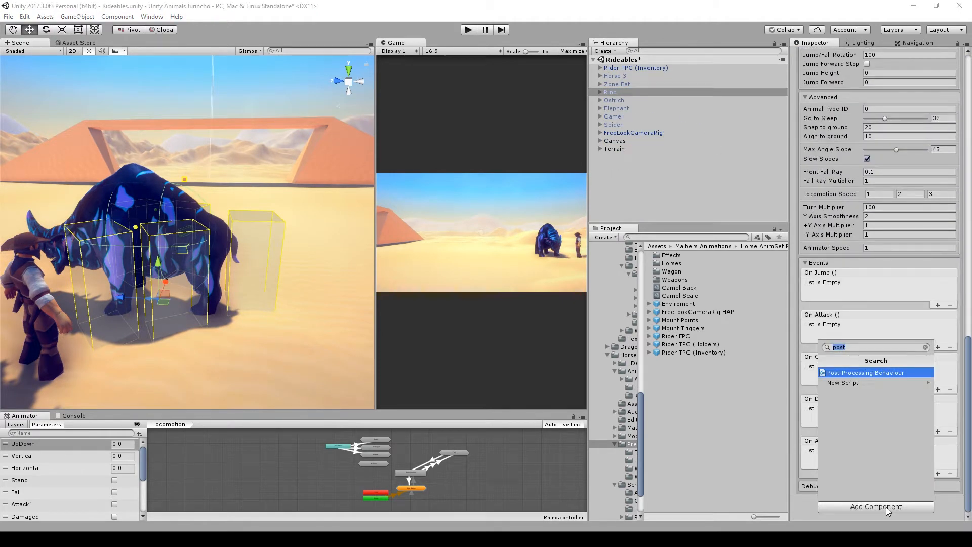
{"action": "type", "text": "mou"}
{"action": "left_click", "coordinate": [842, 392]}
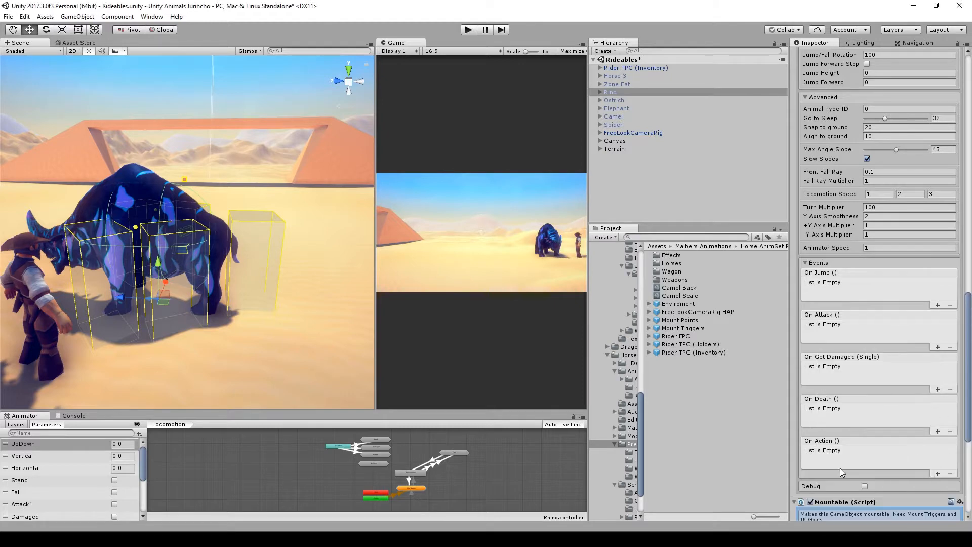
Link the MountPoint and the right and left foot and knee IK transforms in Mountable, and enable Straight Spine.
{"action": "scroll", "coordinate": [842, 471], "scroll_direction": "down", "scroll_amount": 5}
{"action": "left_click", "coordinate": [806, 364]}
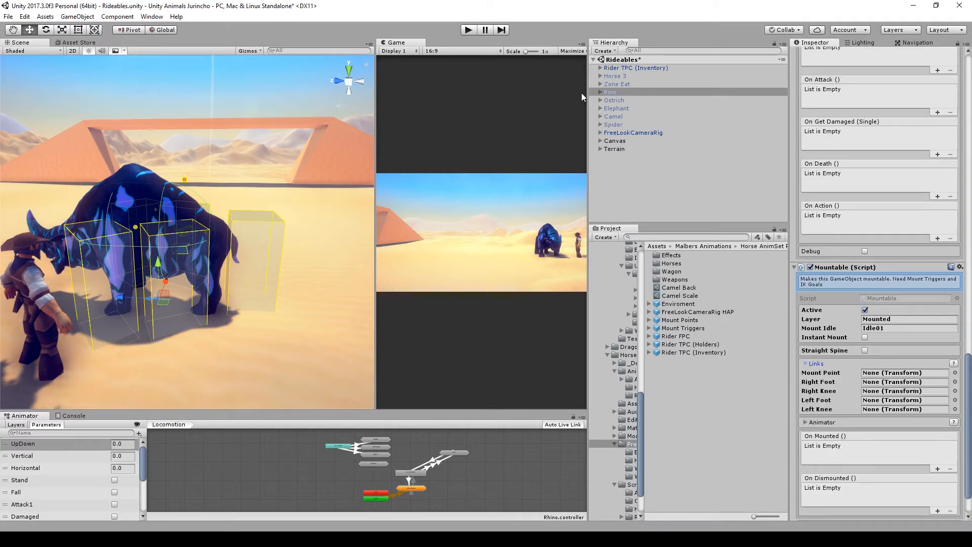
{"action": "left_click", "coordinate": [599, 93]}
{"action": "scroll", "coordinate": [636, 137], "scroll_direction": "down", "scroll_amount": 1}
{"action": "left_click", "coordinate": [636, 135]}
{"action": "left_click_drag", "start_coordinate": [662, 143], "coordinate": [882, 392]}
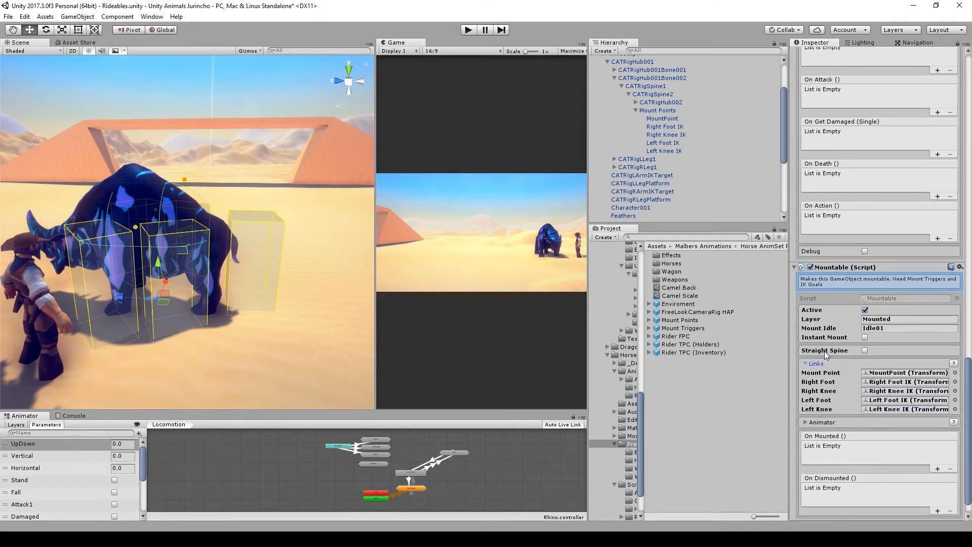
{"action": "left_click", "coordinate": [864, 350]}
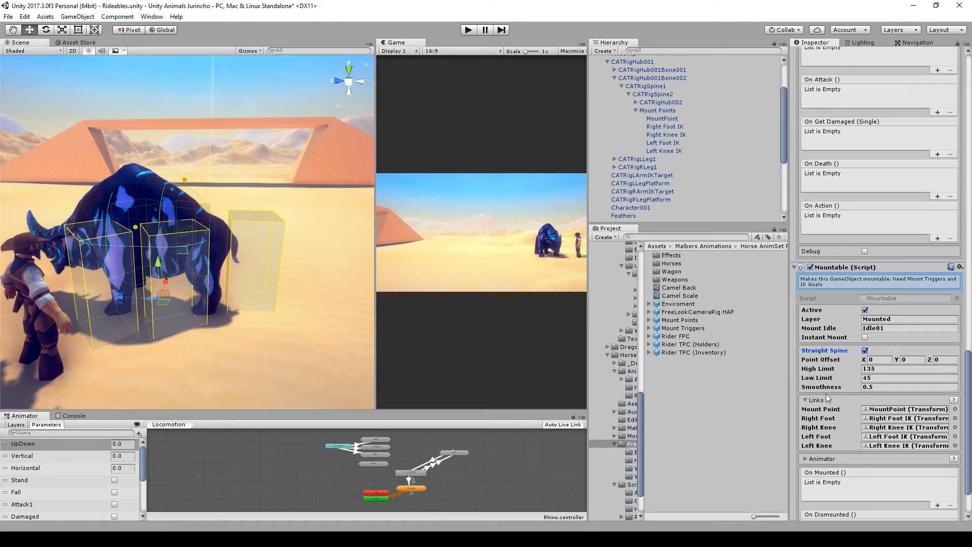
{"action": "scroll", "coordinate": [842, 399], "scroll_direction": "down", "scroll_amount": 3}
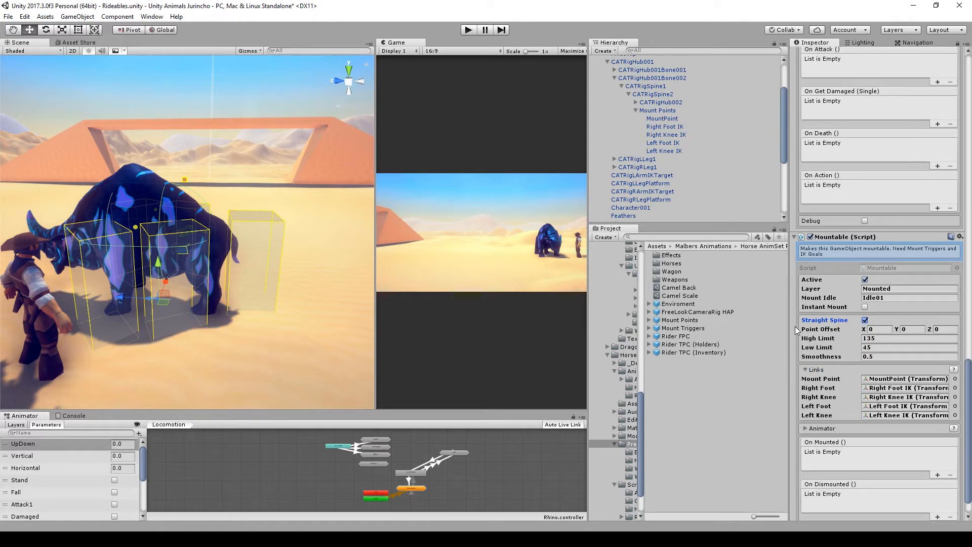
Play-test the scene by walking the rider around the Rino, and stop the test.
{"action": "left_click", "coordinate": [468, 29]}
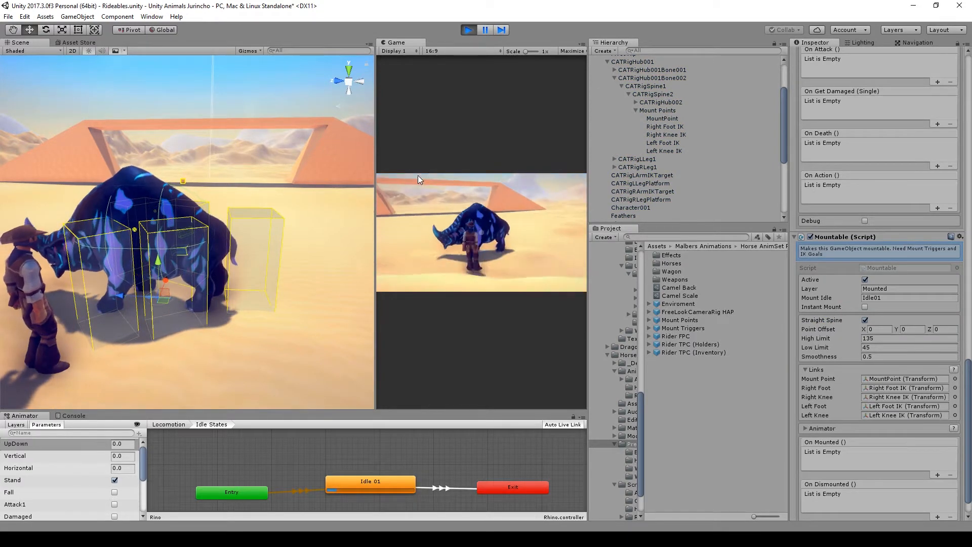
{"action": "key", "text": "s"}
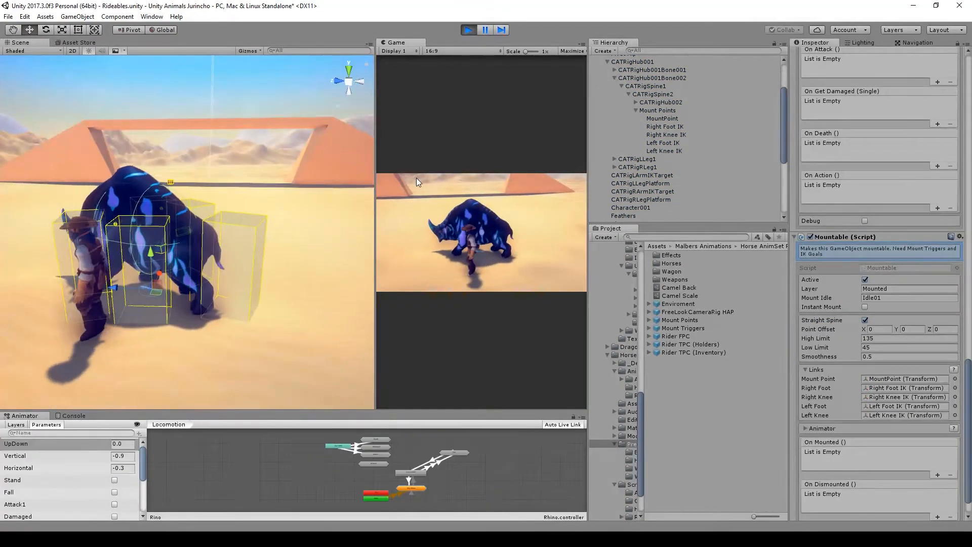
{"action": "key", "text": "w"}
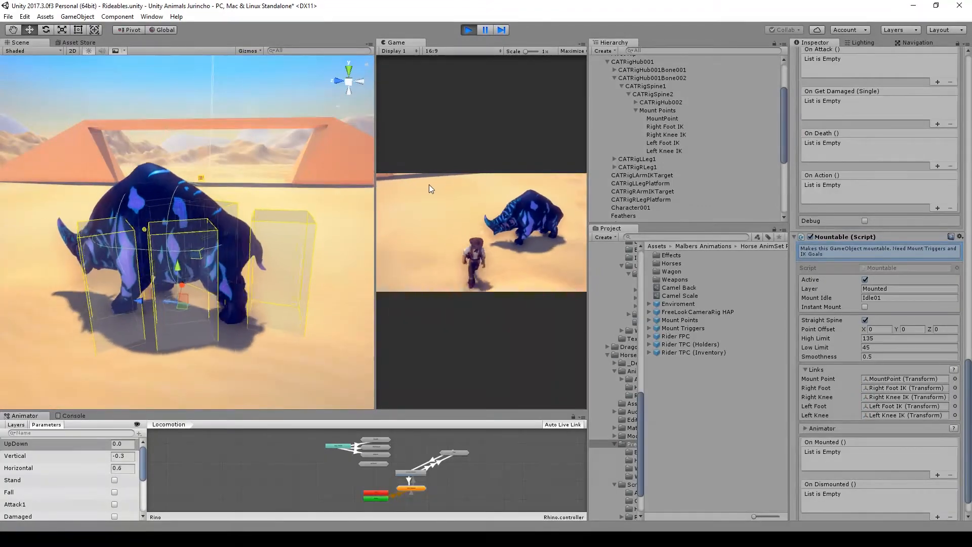
{"action": "key", "text": "d"}
{"action": "key", "text": "ctrl+p"}
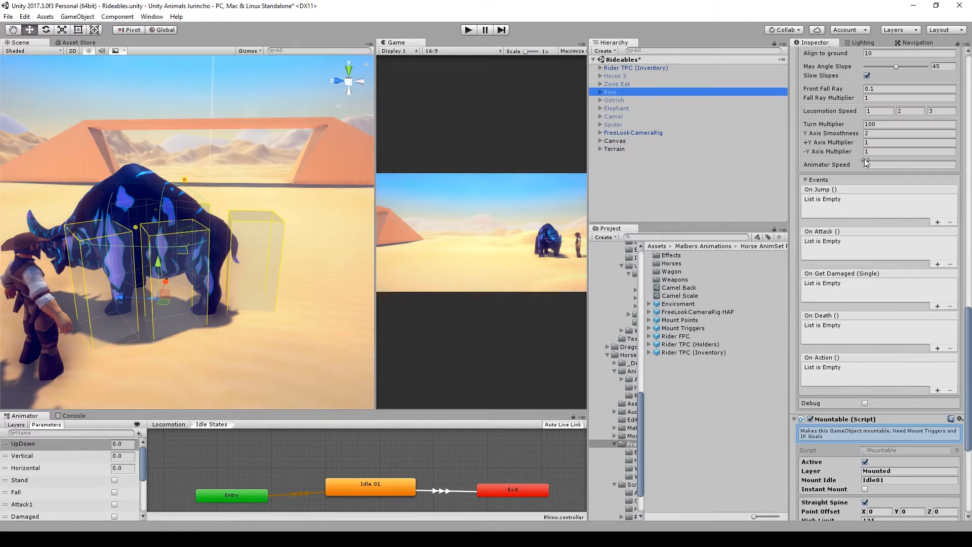
Fold the Rino's Malbers Input settings, and play the scene again with the rider mounted on the Rino.
{"action": "left_click", "coordinate": [794, 324]}
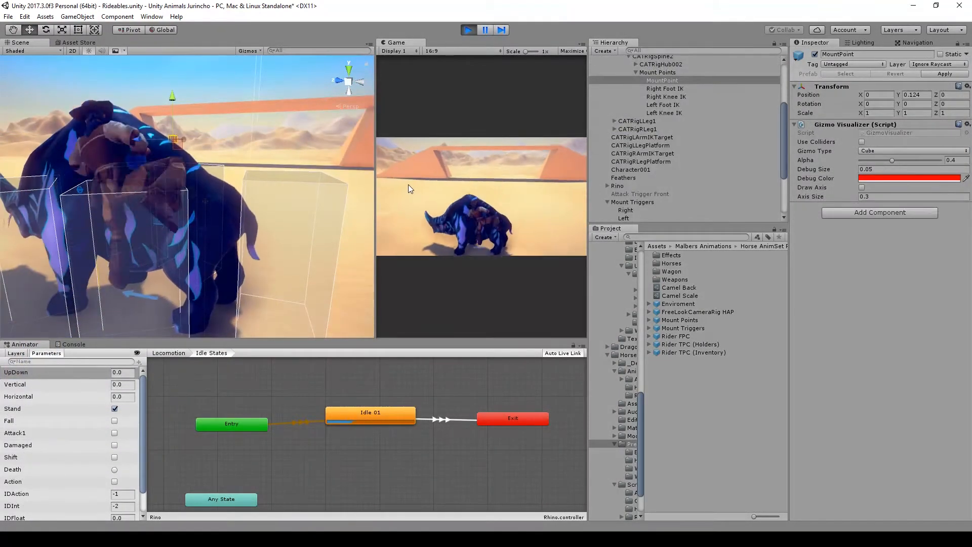
{"action": "key", "text": "w"}
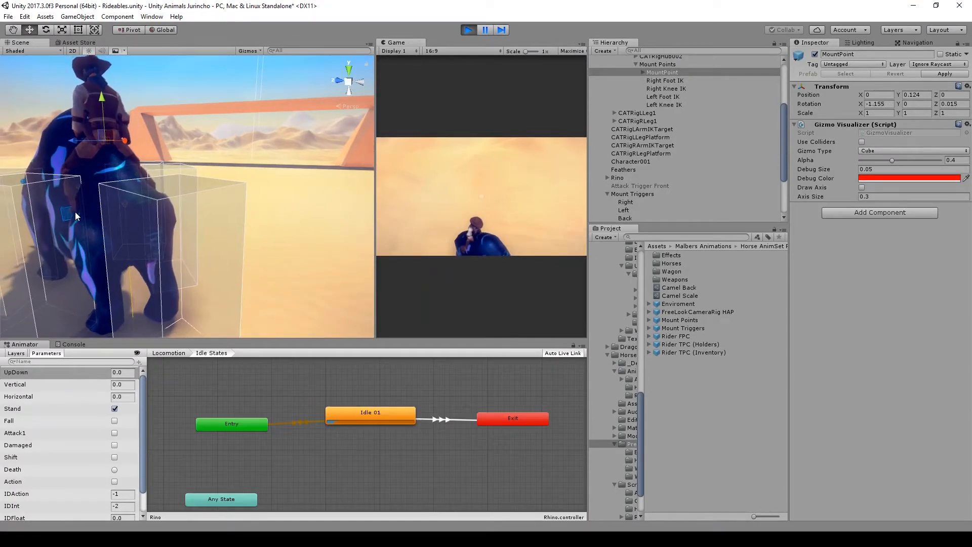
Move Left Foot IK to about -0.371, -0.274, -0.168 and rotate it to about 7.2, -22.5, -15.5 to fit the Rino's side.
{"action": "left_click", "coordinate": [63, 212]}
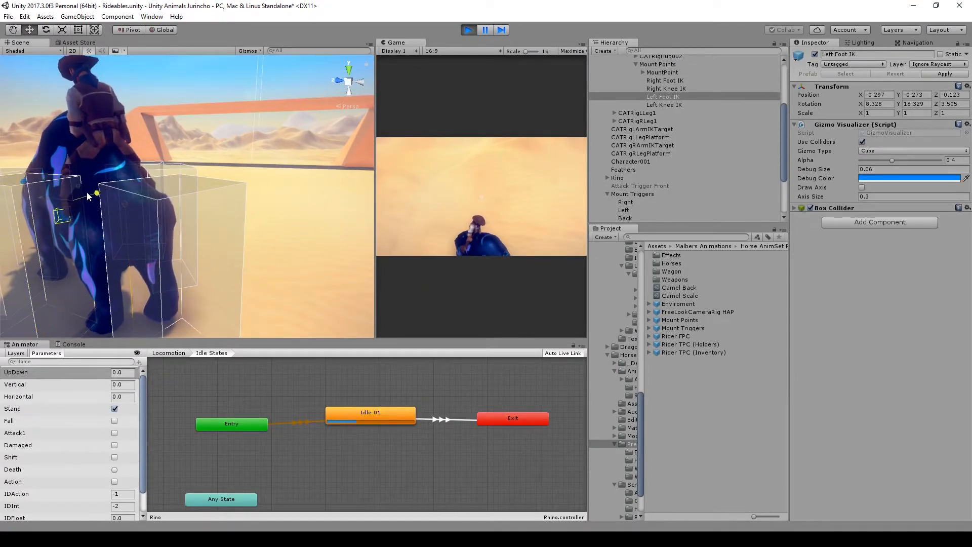
{"action": "left_click_drag", "start_coordinate": [78, 195], "coordinate": [268, 223]}
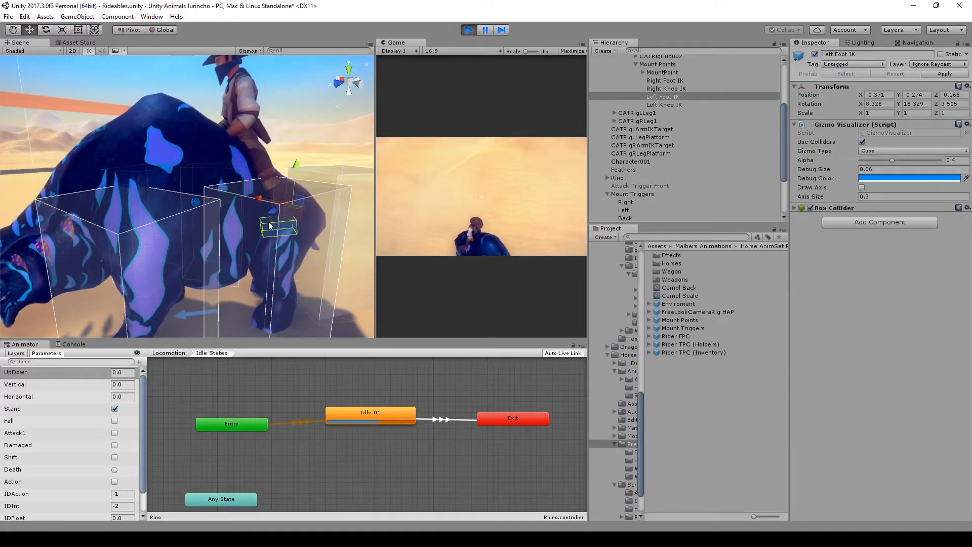
{"action": "key", "text": "e"}
{"action": "key", "text": "x"}
{"action": "mouse_move", "coordinate": [331, 180]}
{"action": "left_mouse_down"}
{"action": "mouse_move", "coordinate": [323, 168]}
{"action": "mouse_move", "coordinate": [316, 180]}
{"action": "left_mouse_up"}
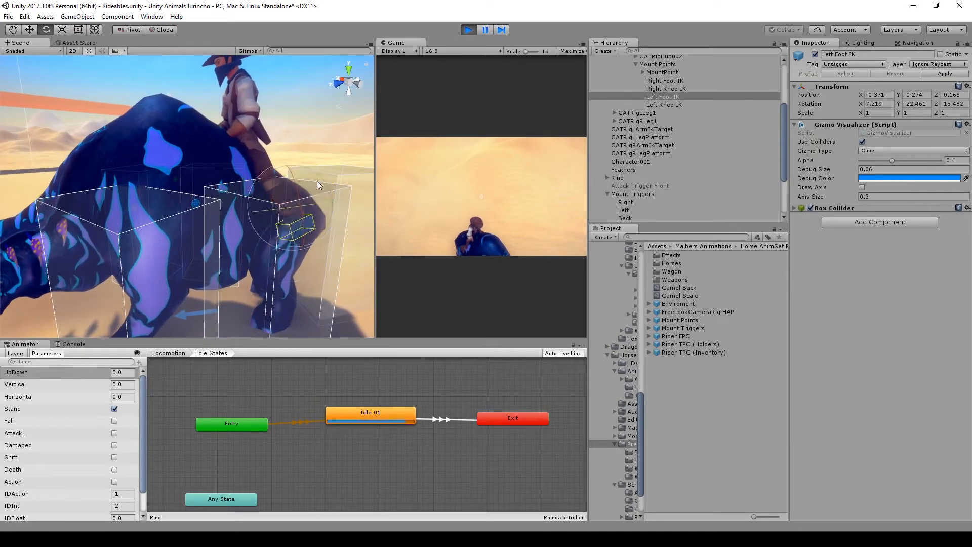
Adjust Left Foot IK to position -0.367, -0.21, -0.126 and rotation 16.85, -22.843, -15.376, and paste its copied transform values back outside play mode.
{"action": "left_click_drag", "start_coordinate": [262, 200], "coordinate": [270, 227]}
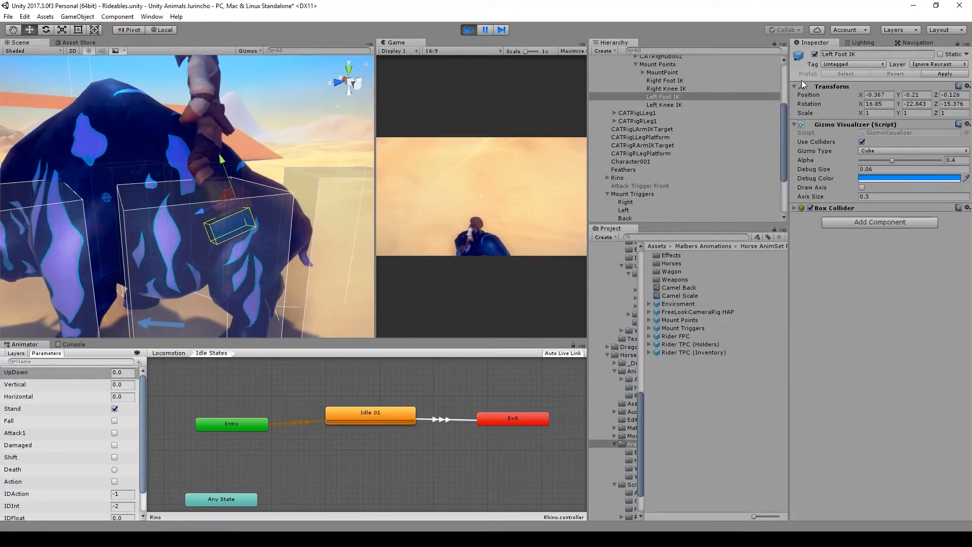
{"action": "right_click", "coordinate": [841, 87]}
{"action": "left_click", "coordinate": [867, 124]}
{"action": "left_click", "coordinate": [468, 29]}
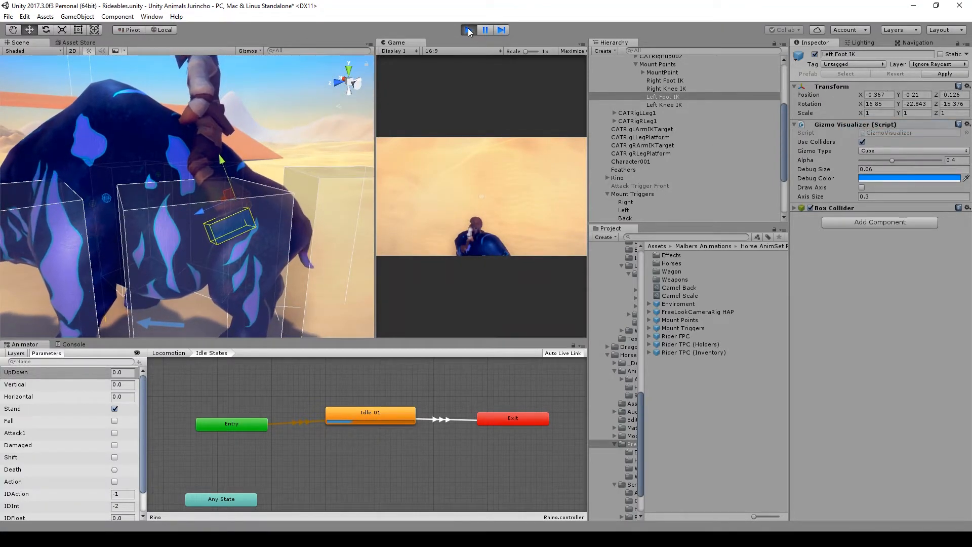
{"action": "right_click", "coordinate": [830, 88]}
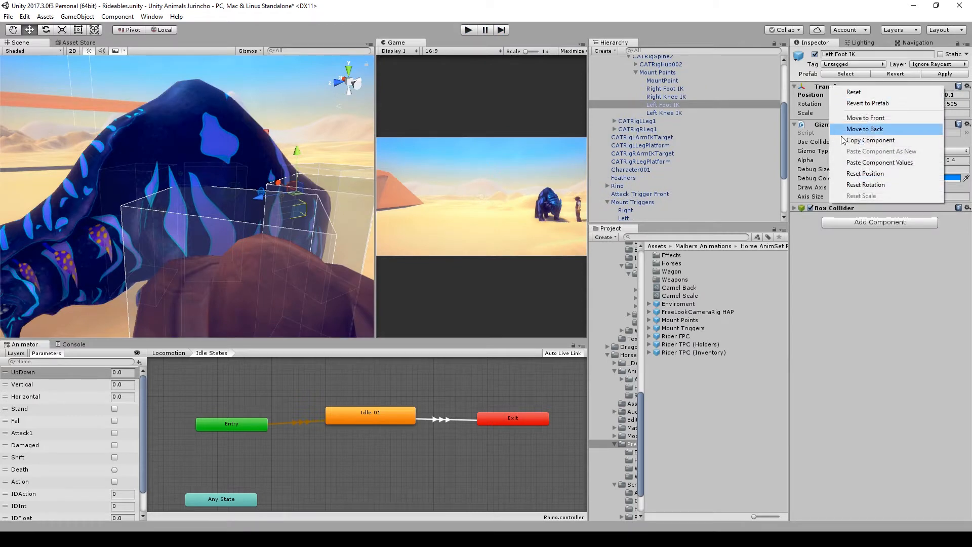
{"action": "left_click", "coordinate": [846, 163]}
Select Right Knee IK on the Rino, play the scene again and mount the rider.
{"action": "left_click_drag", "start_coordinate": [295, 180], "coordinate": [430, 213], "text": "alt"}
{"action": "left_click", "coordinate": [324, 226]}
{"action": "left_click", "coordinate": [324, 226]}
{"action": "left_click", "coordinate": [226, 175]}
{"action": "left_click", "coordinate": [226, 175]}
{"action": "left_click_drag", "start_coordinate": [225, 175], "coordinate": [547, 213]}
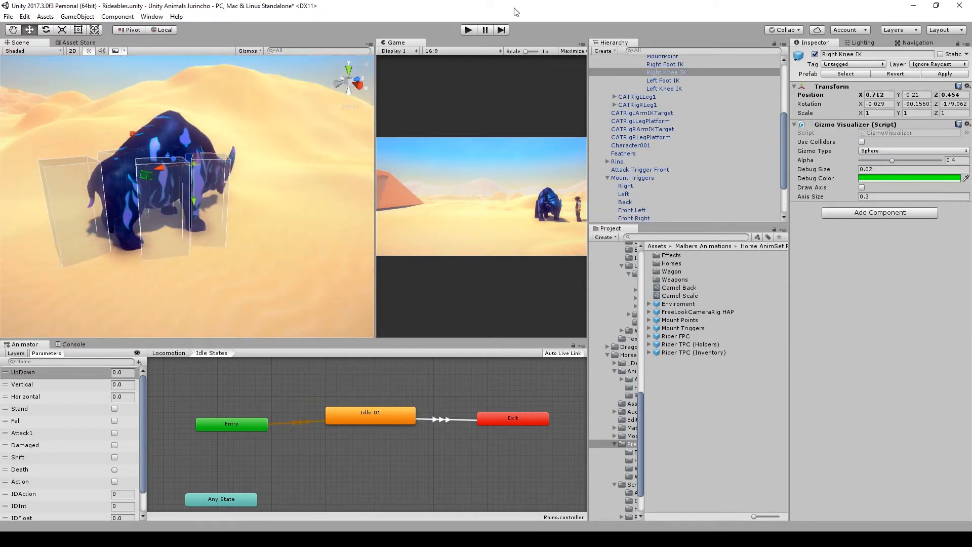
{"action": "left_click", "coordinate": [469, 30]}
{"action": "key", "text": "w"}
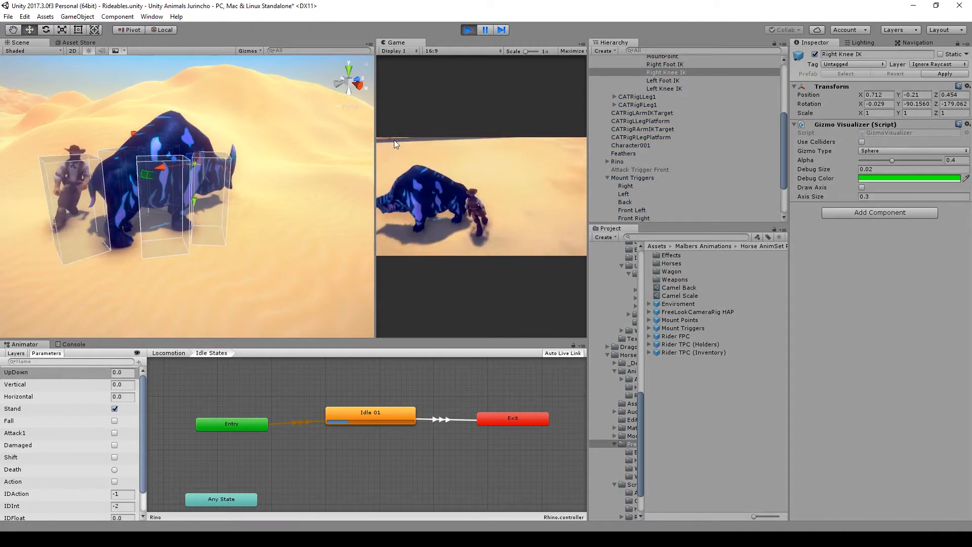
{"action": "key", "text": "f"}
Fit Right Foot IK to the Rino's side at position 0.309, -0.245, -0.087 and rotation 22.968, 17.272, 14.022.
{"action": "left_click_drag", "start_coordinate": [283, 167], "coordinate": [253, 175], "text": "alt"}
{"action": "scroll", "coordinate": [245, 187], "scroll_direction": "up", "scroll_amount": 5}
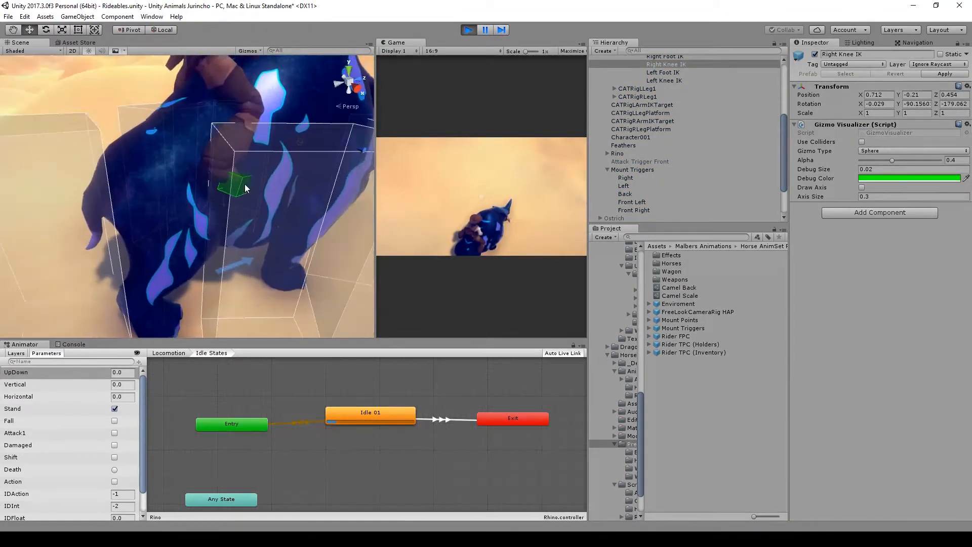
{"action": "left_click", "coordinate": [245, 187]}
{"action": "key", "text": "e"}
{"action": "left_click_drag", "start_coordinate": [186, 182], "coordinate": [274, 152], "text": "alt"}
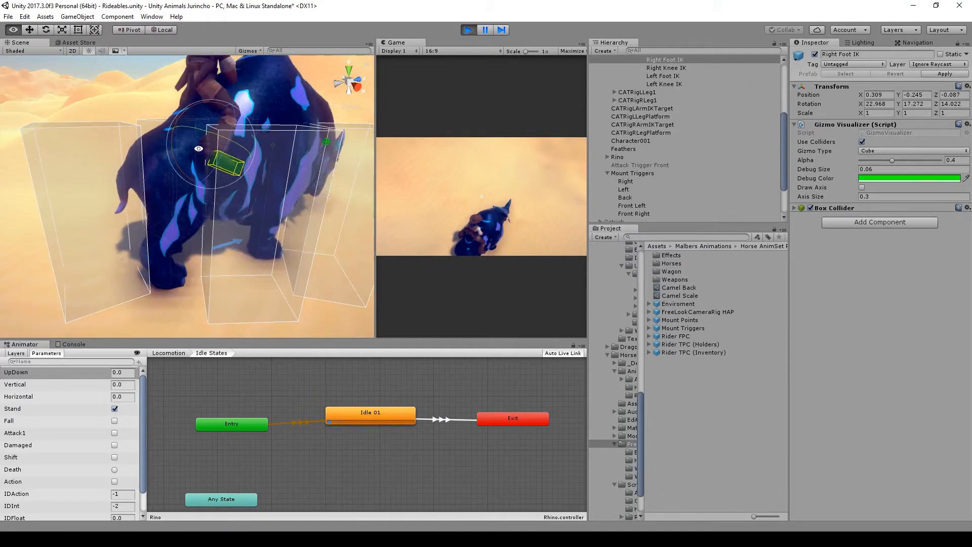
Copy Right Foot IK's transform, stop the play test and paste the values back onto it.
{"action": "right_click", "coordinate": [830, 87]}
{"action": "left_click", "coordinate": [858, 152]}
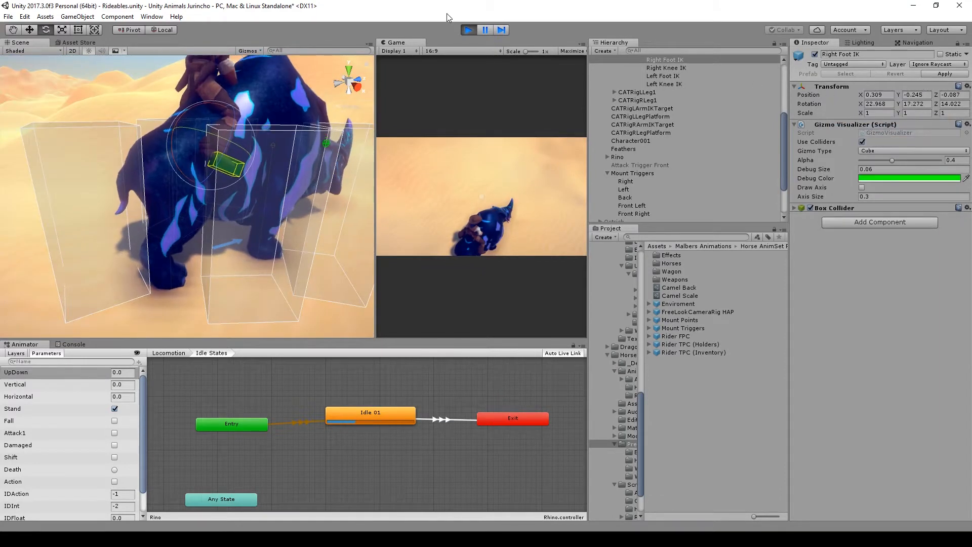
{"action": "left_click", "coordinate": [469, 29]}
{"action": "right_click", "coordinate": [822, 88]}
{"action": "left_click", "coordinate": [841, 163]}
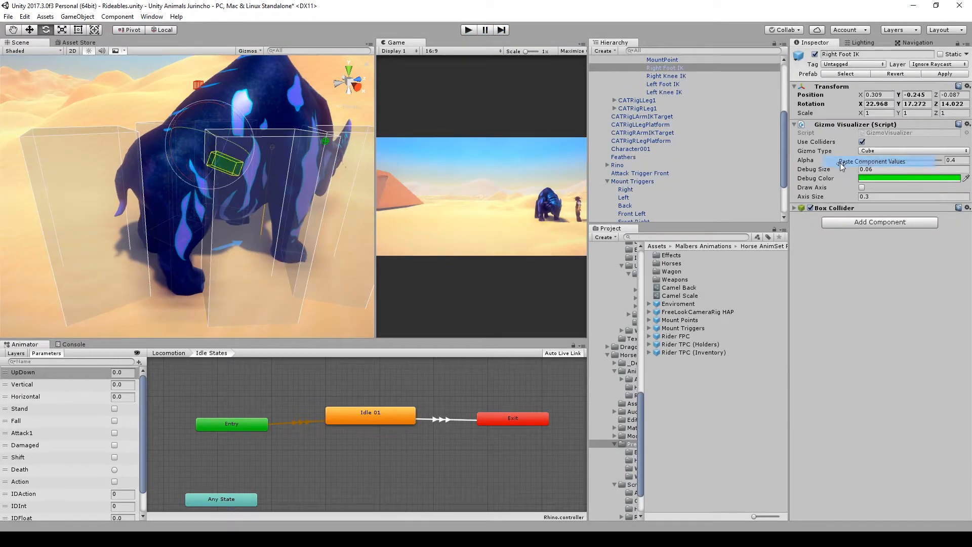
Play-test mounting and riding the Rino in an enlarged Game view, and stop the test.
{"action": "left_click_drag", "start_coordinate": [213, 137], "coordinate": [268, 112], "text": "alt"}
{"action": "left_click", "coordinate": [468, 30]}
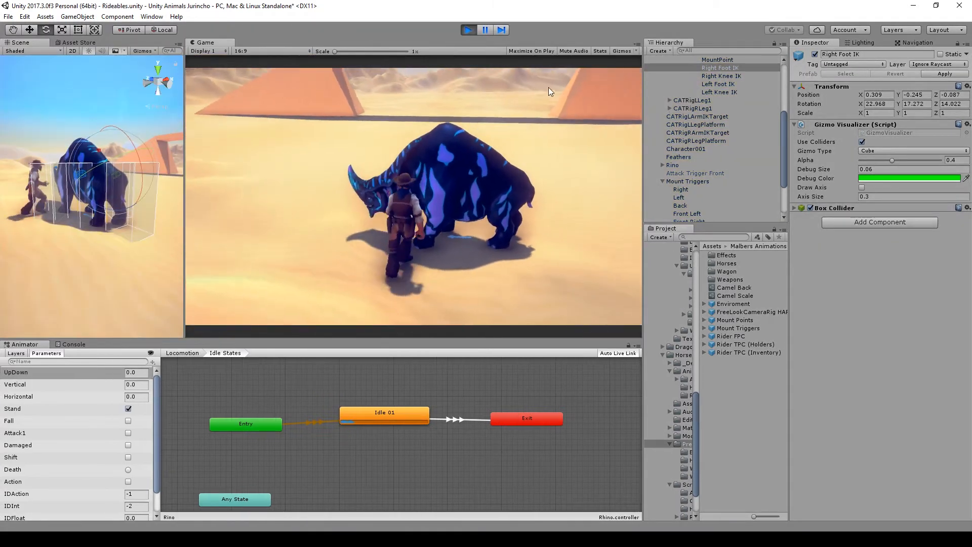
{"action": "key", "text": "f"}
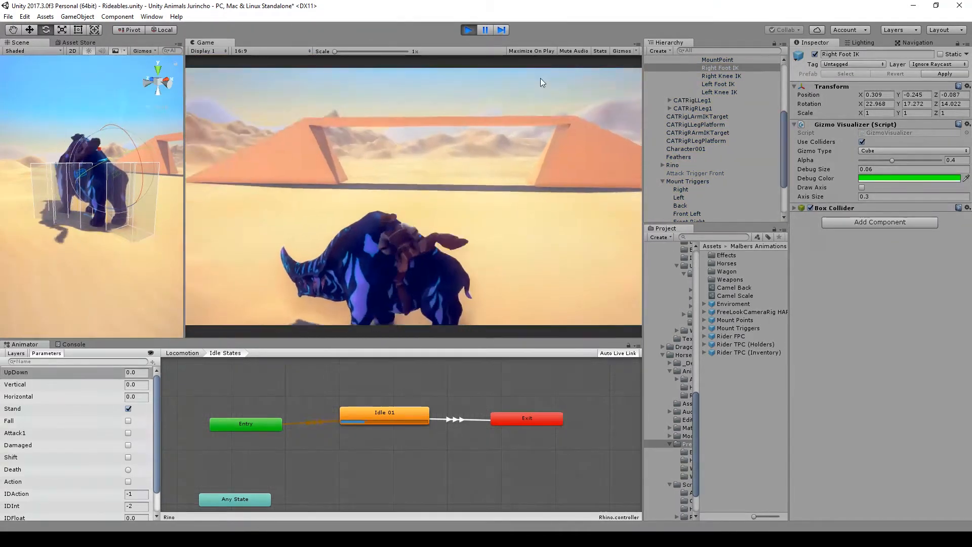
{"action": "key", "text": "w"}
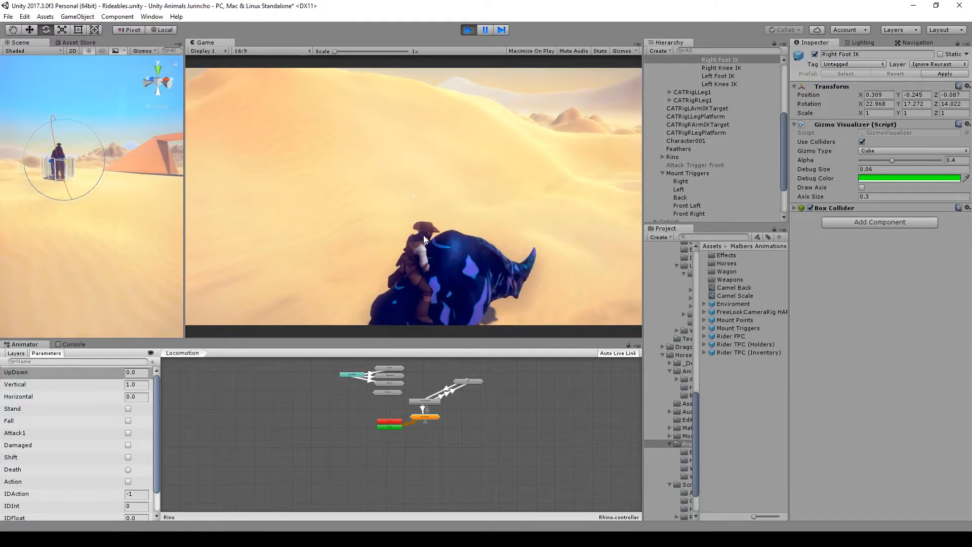
{"action": "key", "text": "ctrl+p"}
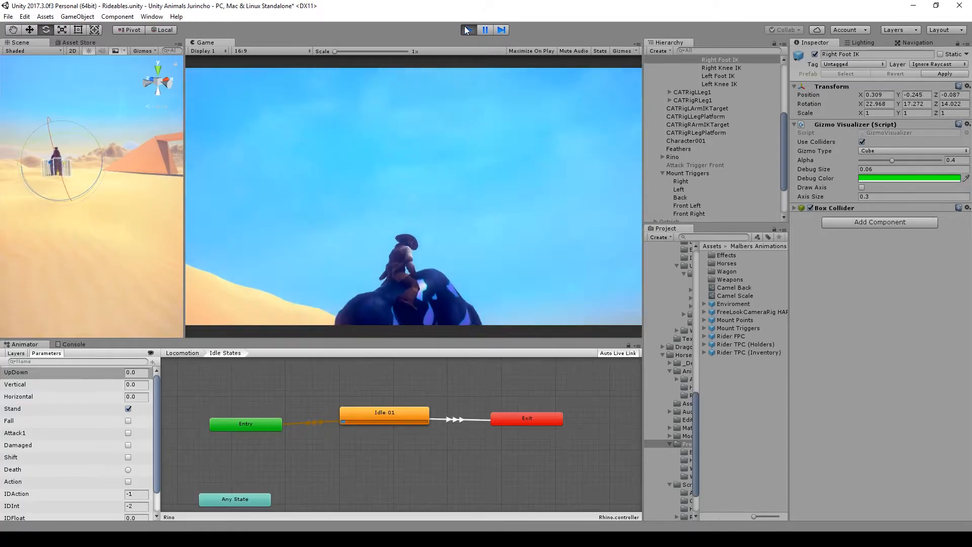
Expand the Animator settings of the Rino's Mountable script and enable Debug Sync.
{"action": "scroll", "coordinate": [736, 133], "scroll_direction": "up", "scroll_amount": 2}
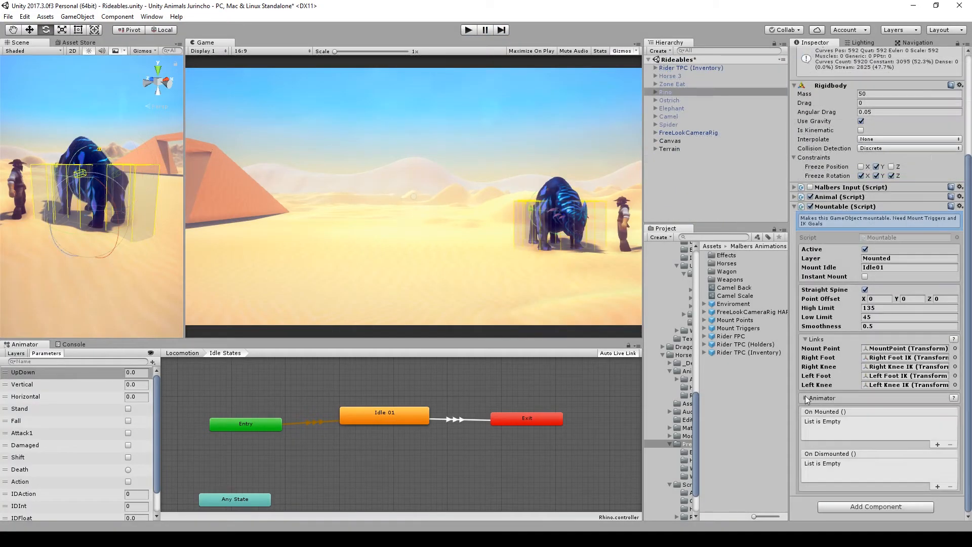
{"action": "left_click", "coordinate": [806, 396]}
{"action": "scroll", "coordinate": [808, 397], "scroll_direction": "down", "scroll_amount": 2}
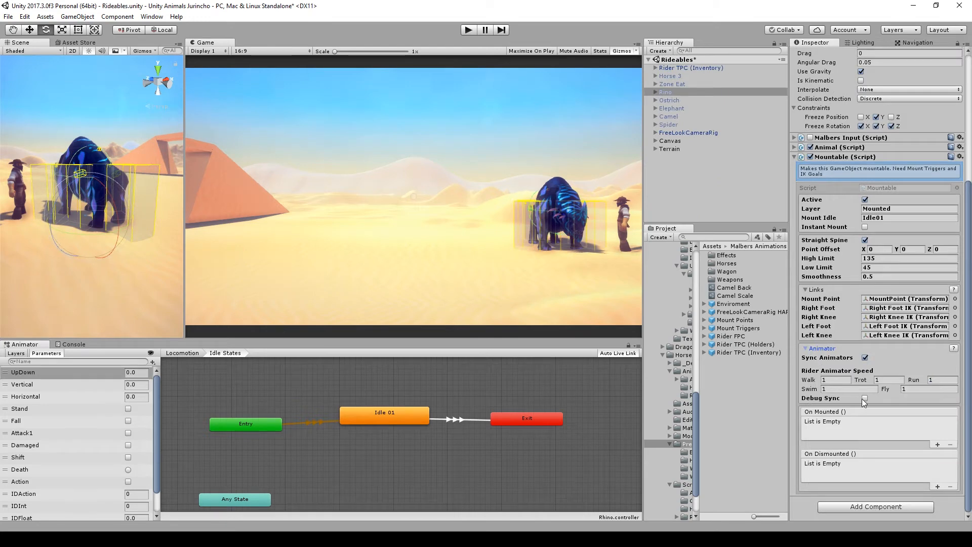
Play the scene, mount the Rino and ride it to check the rider's animation sync.
{"action": "left_click", "coordinate": [469, 31]}
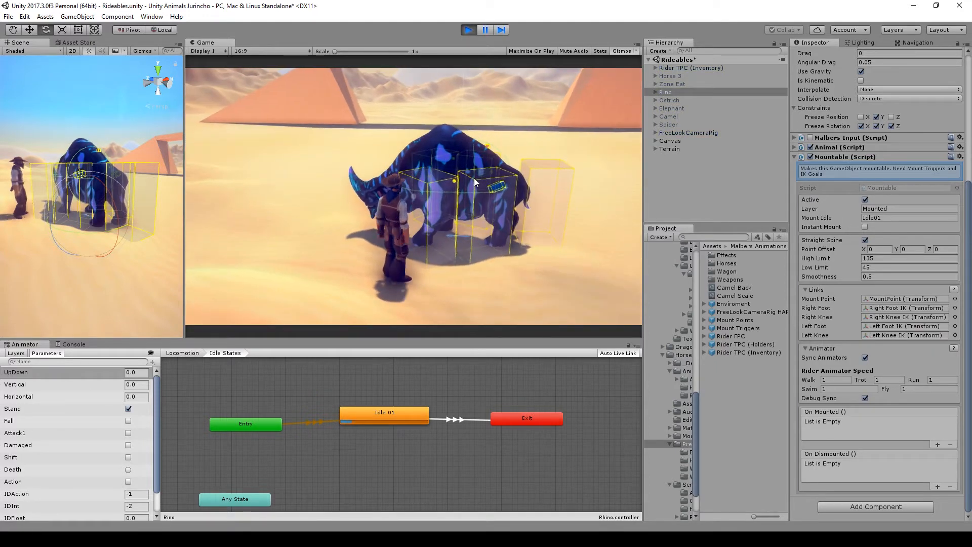
{"action": "key", "text": "f"}
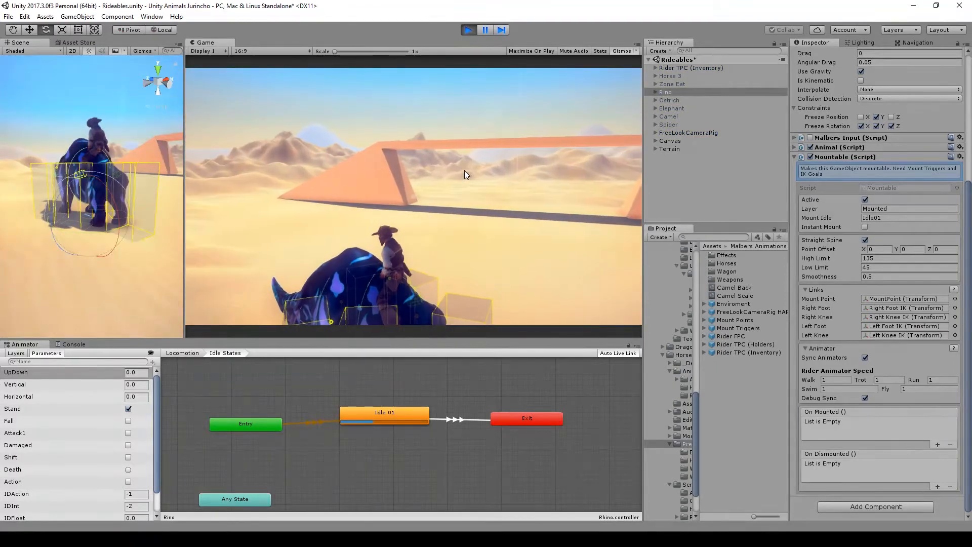
{"action": "key", "text": "w"}
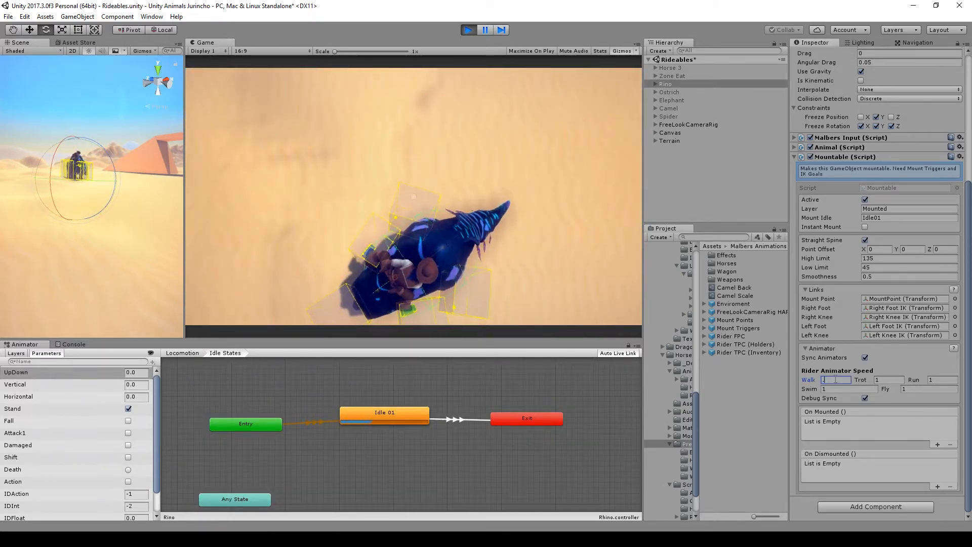
Tune the Rider Animator Speed while riding, trying Walk 0.5 and 0.7 before setting Walk 0.55, Trot 1.1 and Run 1.2.
{"action": "left_click", "coordinate": [530, 174]}
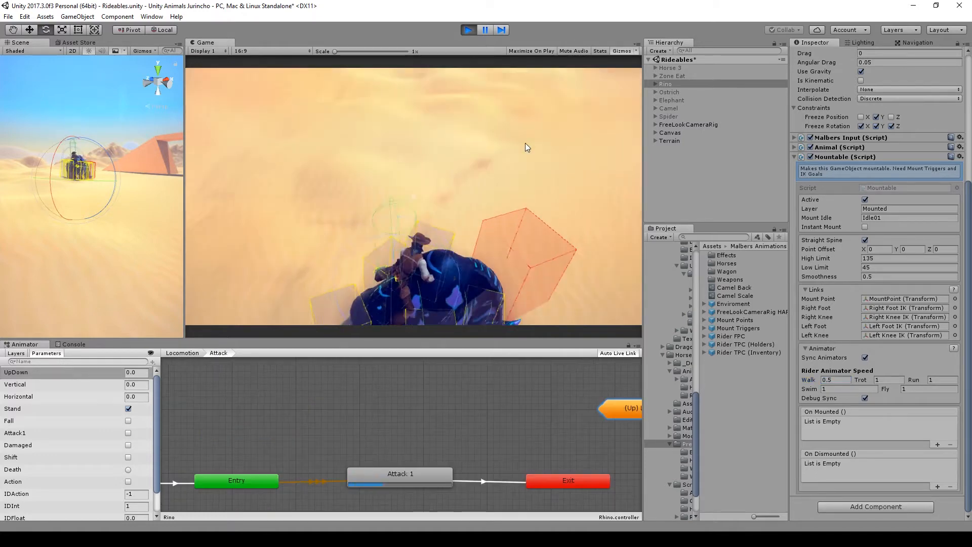
{"action": "key", "text": "w"}
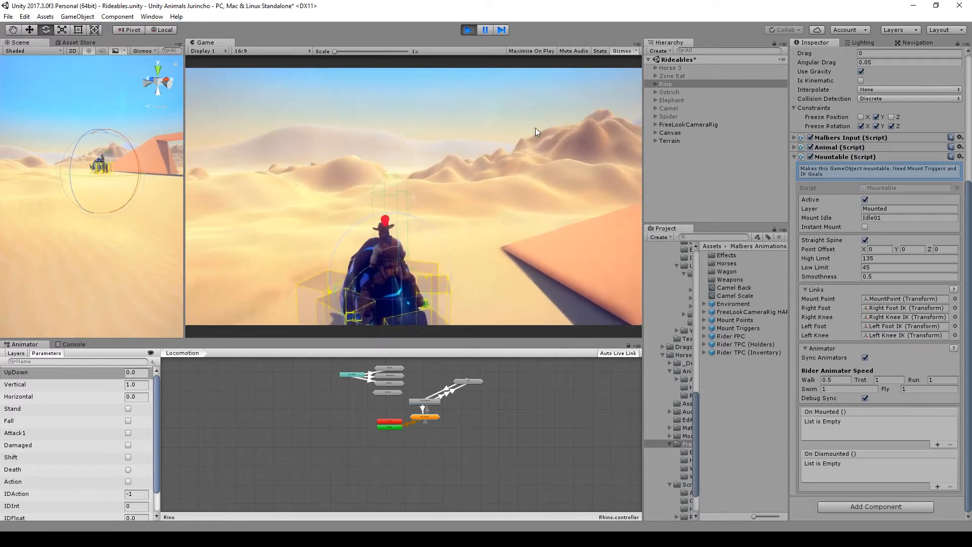
{"action": "left_click", "coordinate": [829, 379]}
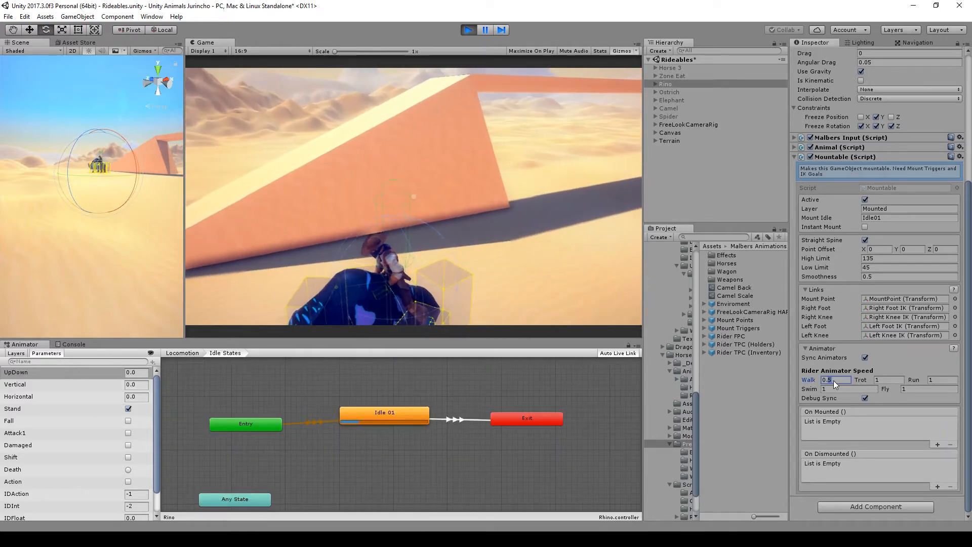
{"action": "left_click", "coordinate": [458, 163]}
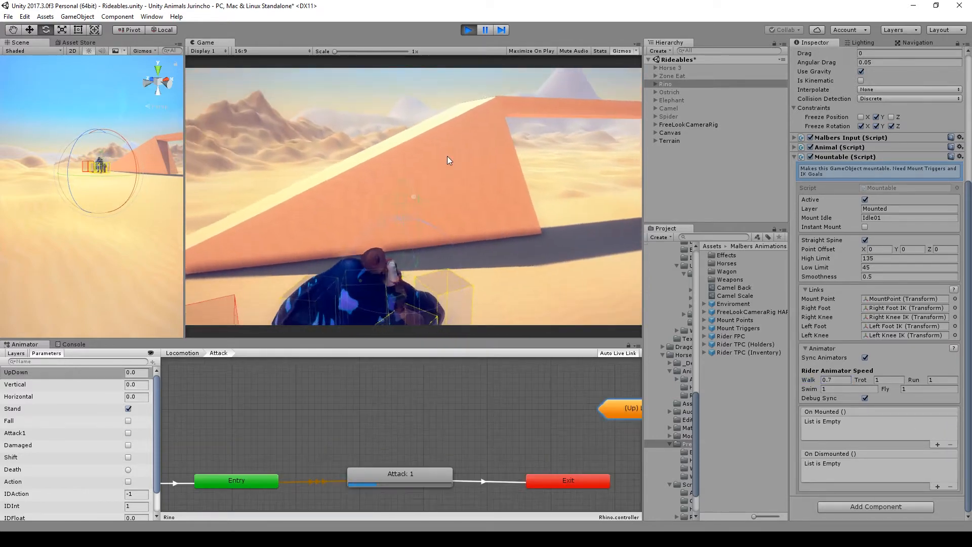
{"action": "key", "text": "w"}
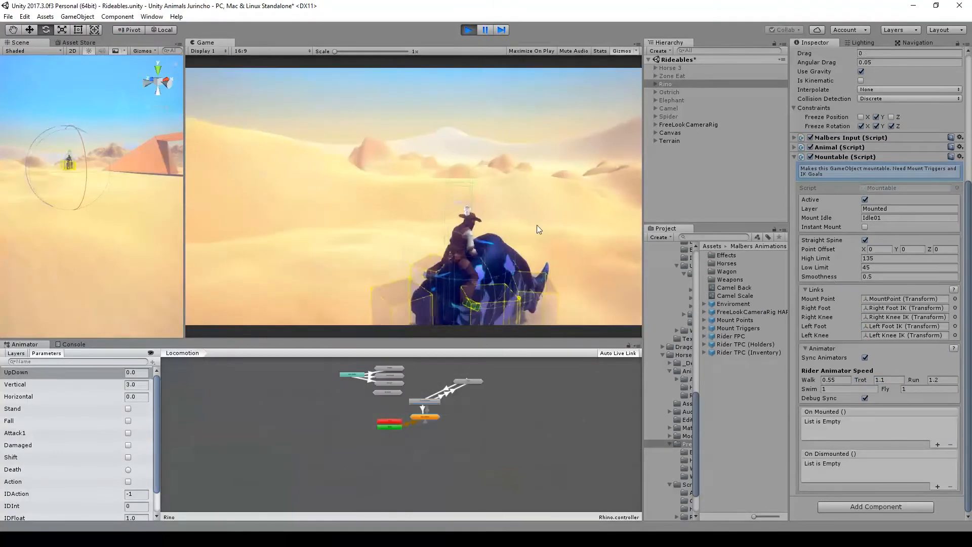
{"action": "key", "text": "a"}
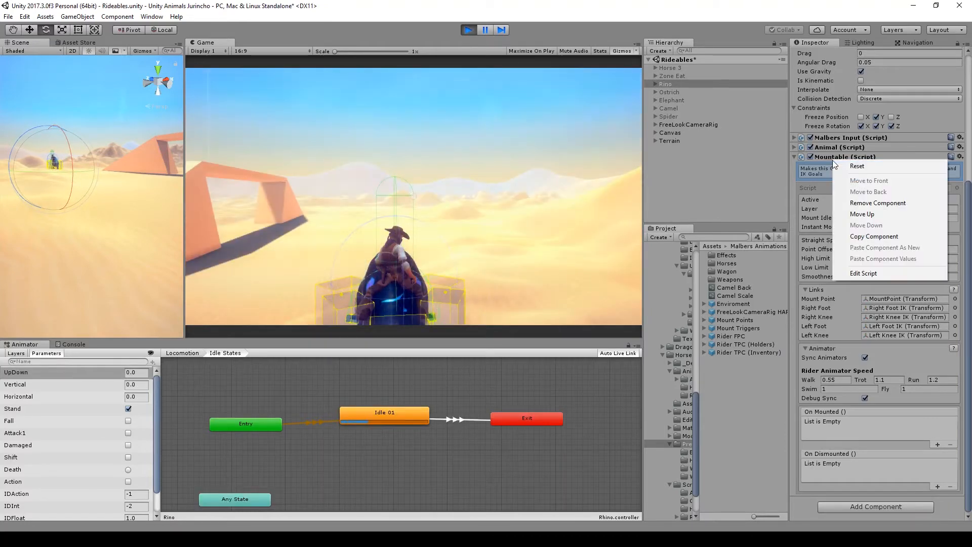
Stop the play test and set Mountable's Rider Animator Speed to Walk 0.55, Trot 1.1 and Run 1.2.
{"action": "left_click", "coordinate": [468, 29]}
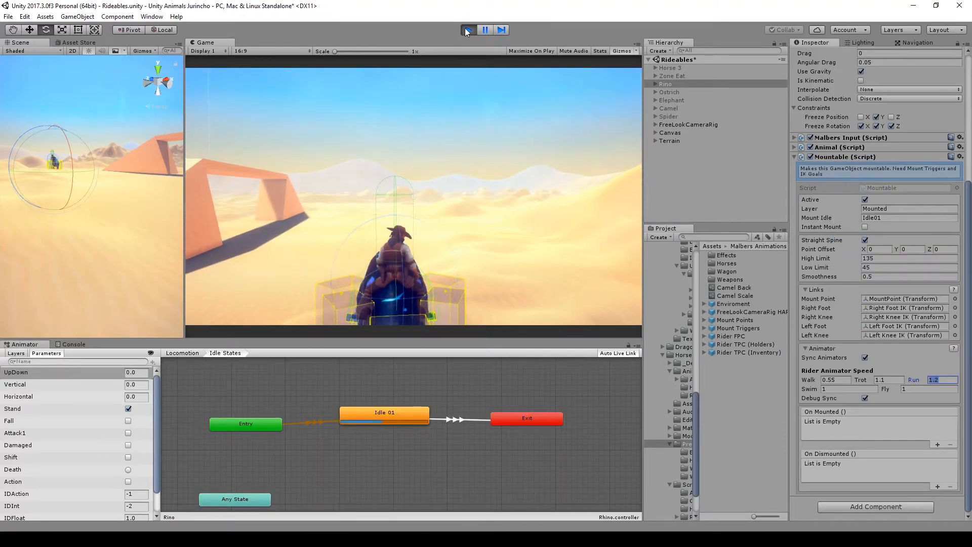
{"action": "right_click", "coordinate": [821, 161]}
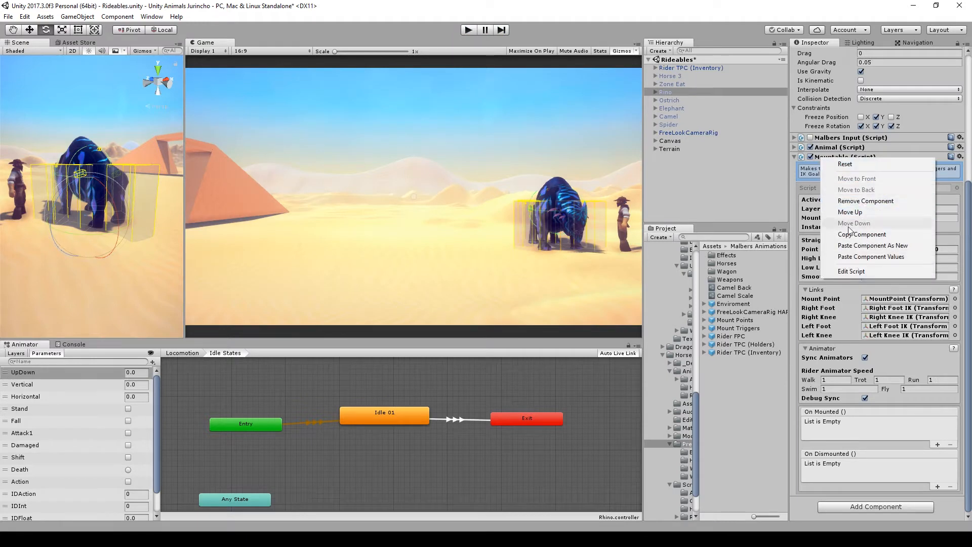
{"action": "left_click", "coordinate": [830, 250]}
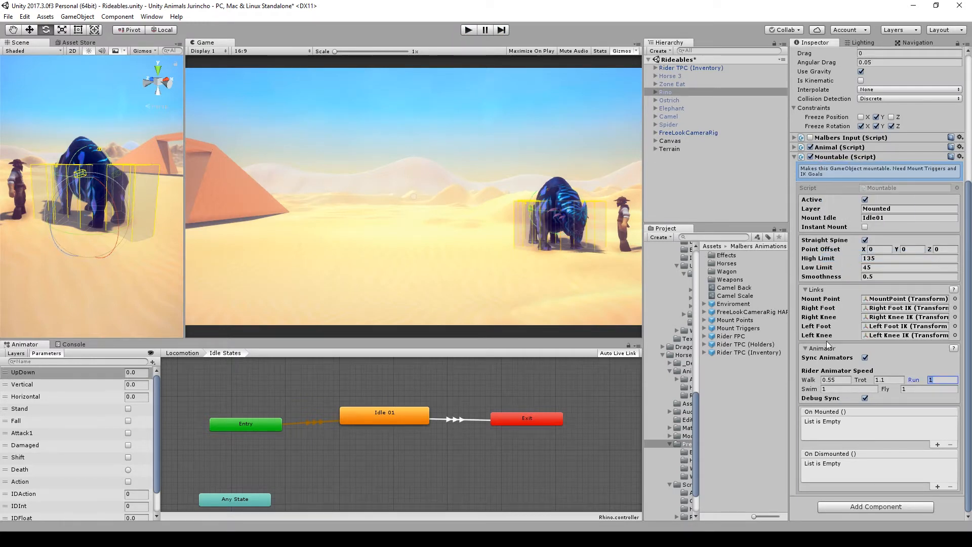
Add an On Mounted event entry, search the project for "Fre" and assign the MFreeLookCamera manager asset to the entry.
{"action": "left_click", "coordinate": [937, 445]}
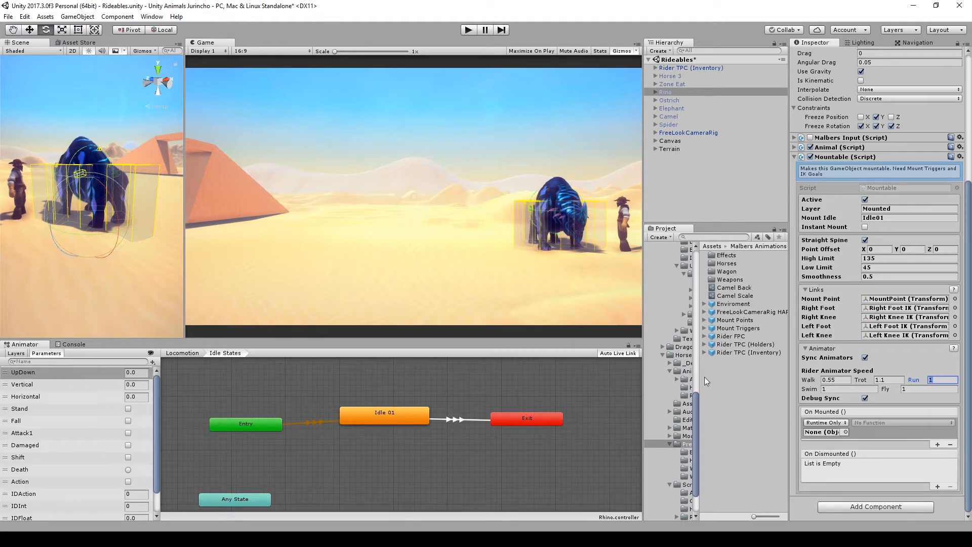
{"action": "left_click_drag", "start_coordinate": [643, 300], "coordinate": [571, 300]}
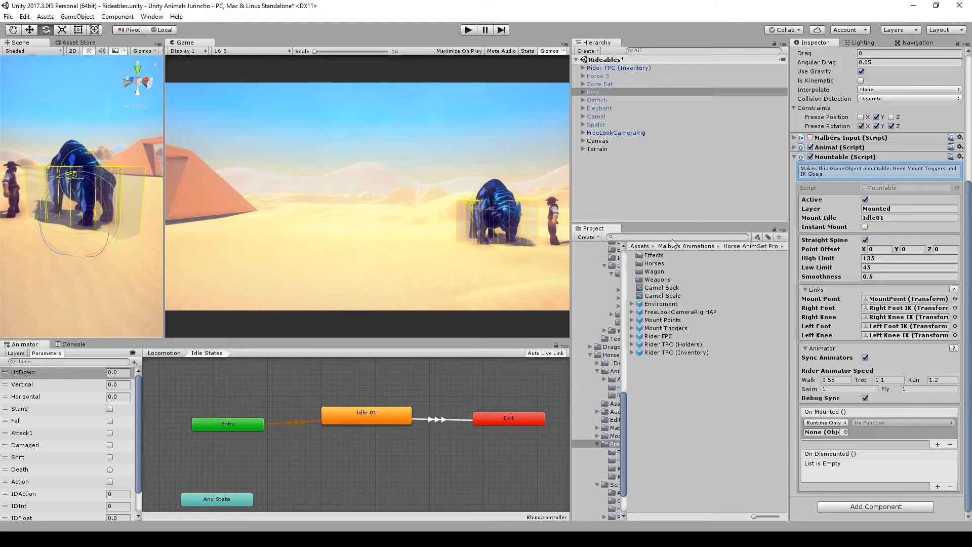
{"action": "left_click", "coordinate": [646, 235]}
{"action": "type", "text": "Fre"}
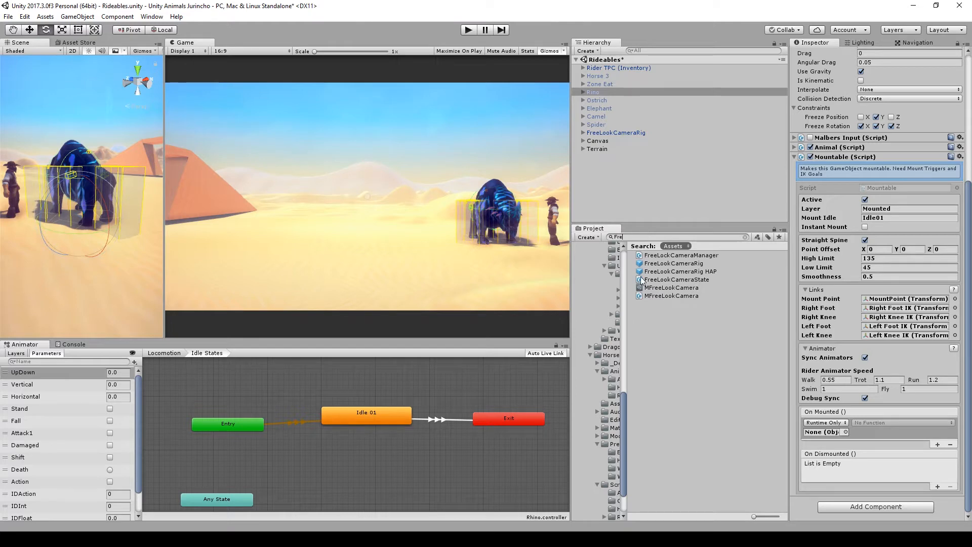
{"action": "left_click_drag", "start_coordinate": [647, 289], "coordinate": [830, 432]}
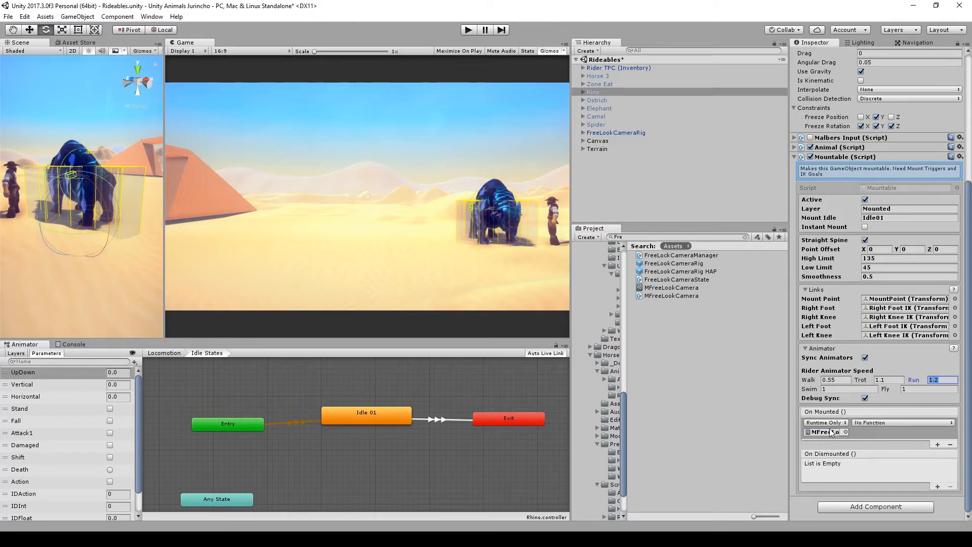
Set the On Mounted event's function to FreeLockCameraManager SetMountedTarget and assign the Rino as its transform.
{"action": "left_click", "coordinate": [853, 423]}
{"action": "mouse_move", "coordinate": [875, 448]}
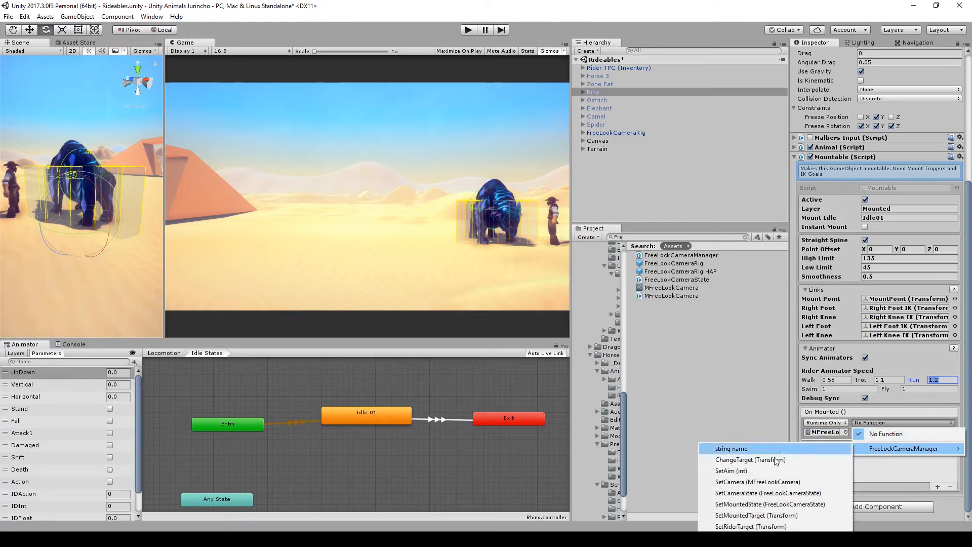
{"action": "left_click", "coordinate": [744, 516]}
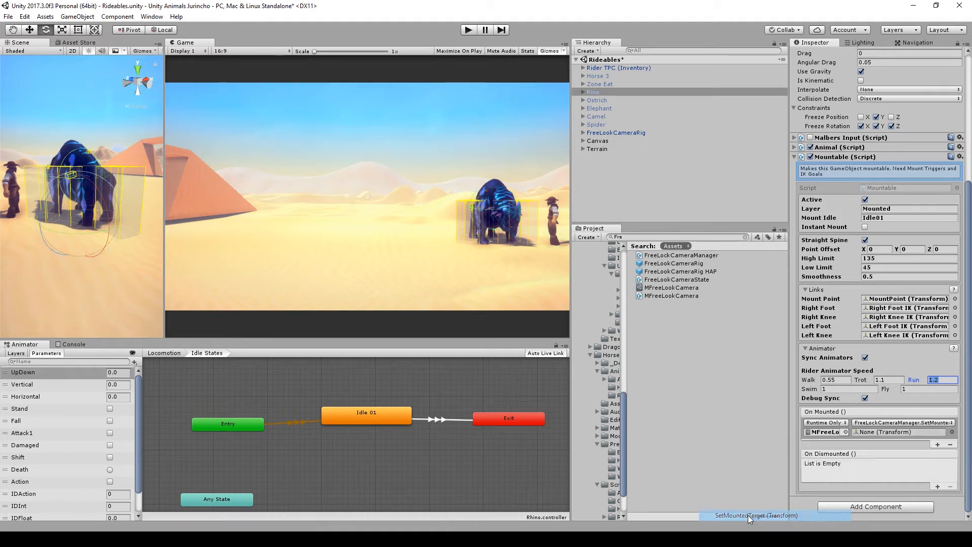
{"action": "left_click_drag", "start_coordinate": [589, 96], "coordinate": [824, 366]}
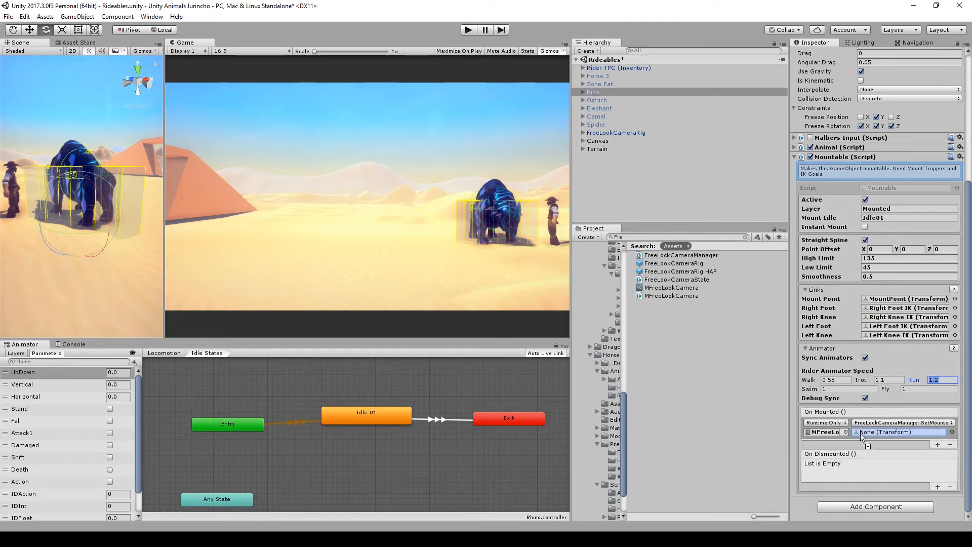
{"action": "left_click_drag", "start_coordinate": [867, 435], "coordinate": [867, 430]}
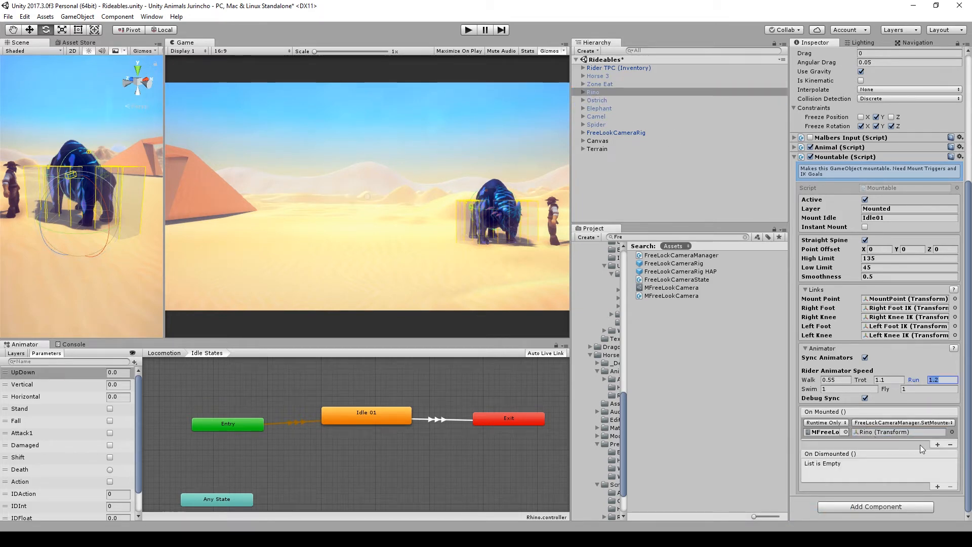
Add a second On Mounted event entry, assign the MFreeLookCamera manager asset and set its function to FreeLockCameraManager SetMountedState.
{"action": "left_click", "coordinate": [936, 443]}
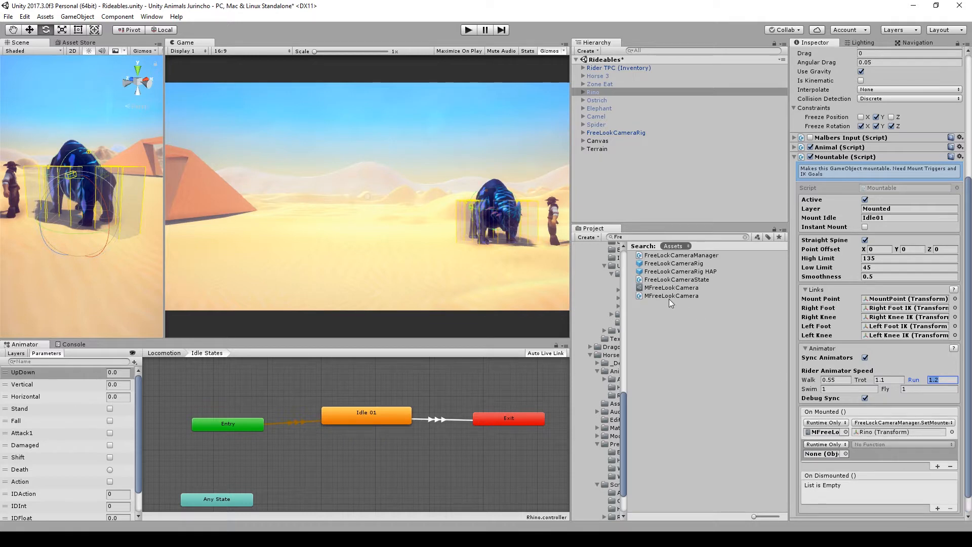
{"action": "left_click_drag", "start_coordinate": [669, 288], "coordinate": [820, 454]}
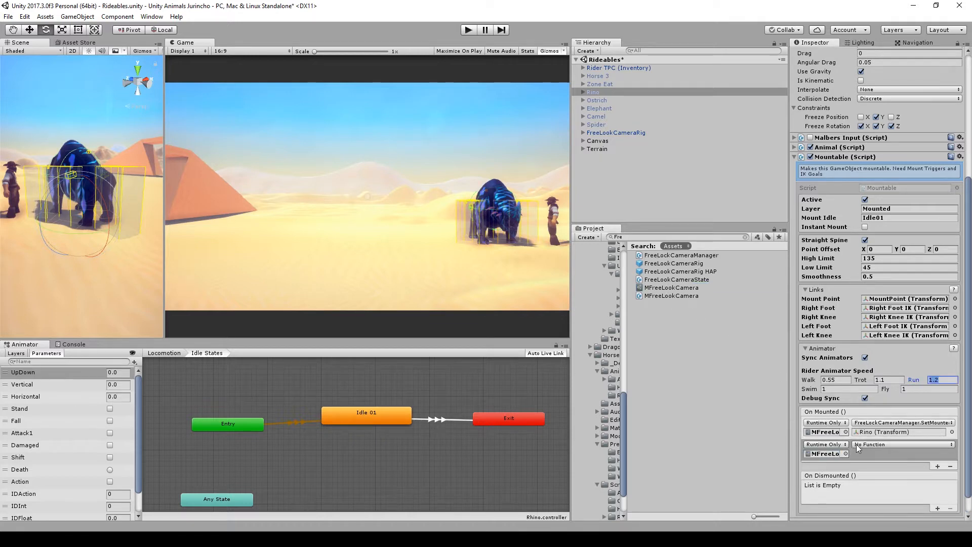
{"action": "left_click", "coordinate": [855, 445]}
{"action": "mouse_move", "coordinate": [903, 470]}
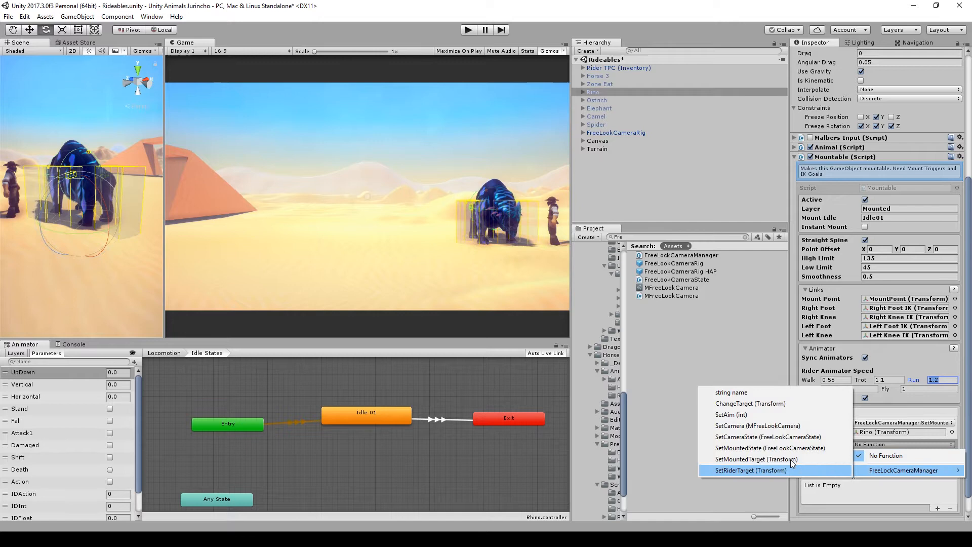
{"action": "left_click", "coordinate": [744, 448]}
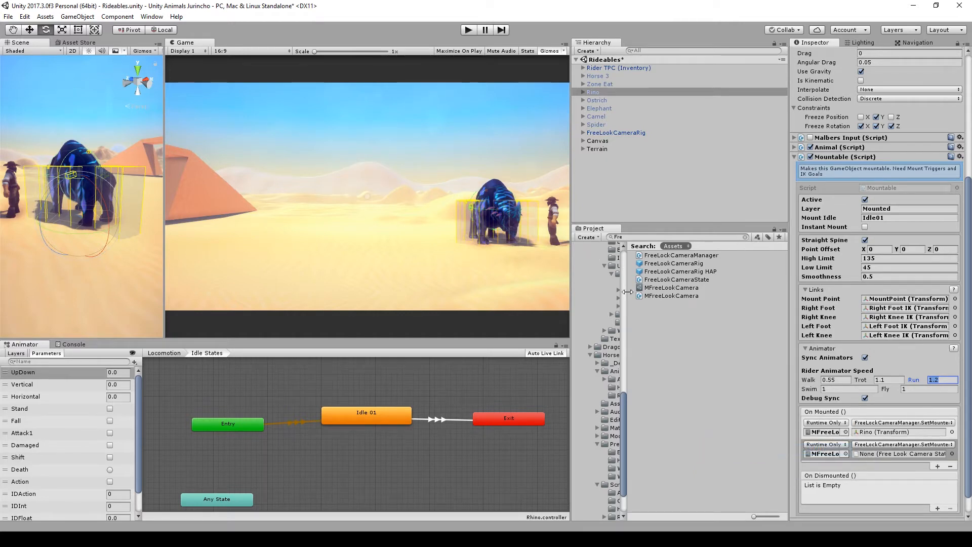
Create a FreeLook Camera State asset in the project's root Assets folder.
{"action": "left_click", "coordinate": [613, 444]}
{"action": "left_click_drag", "start_coordinate": [628, 397], "coordinate": [654, 393]}
{"action": "scroll", "coordinate": [639, 385], "scroll_direction": "up", "scroll_amount": 10}
{"action": "left_click", "coordinate": [598, 310]}
{"action": "left_click", "coordinate": [582, 335]}
{"action": "left_click", "coordinate": [679, 409]}
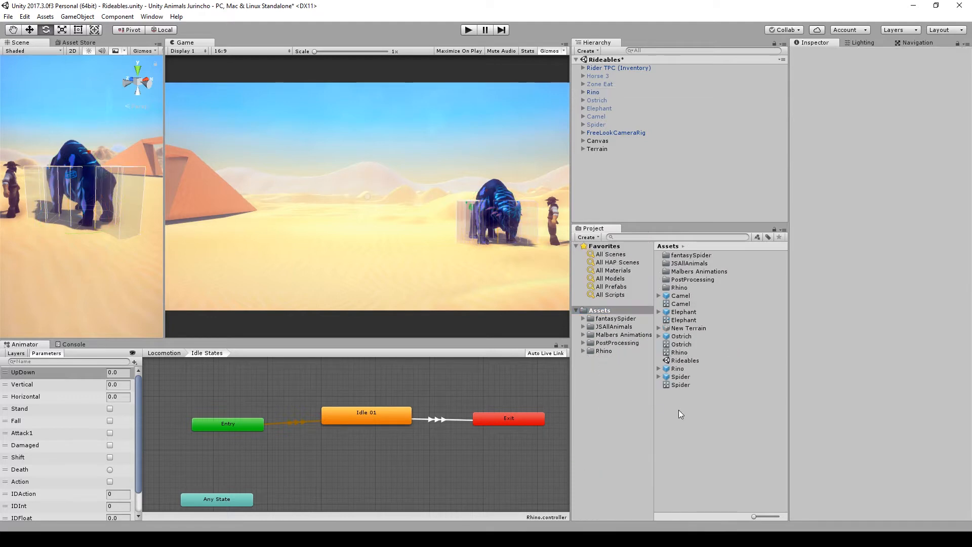
{"action": "right_click", "coordinate": [678, 401]}
{"action": "mouse_move", "coordinate": [708, 201]}
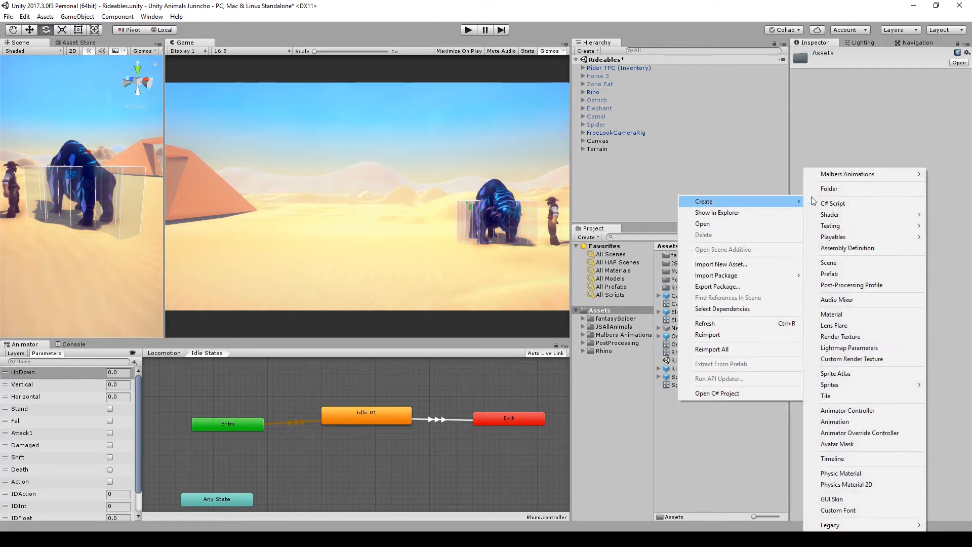
{"action": "mouse_move", "coordinate": [840, 177]}
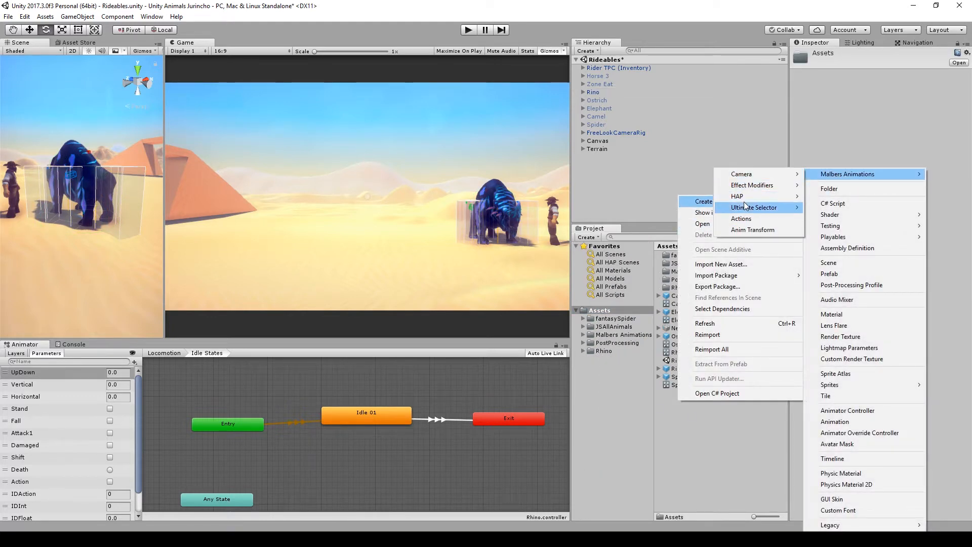
{"action": "mouse_move", "coordinate": [749, 173]}
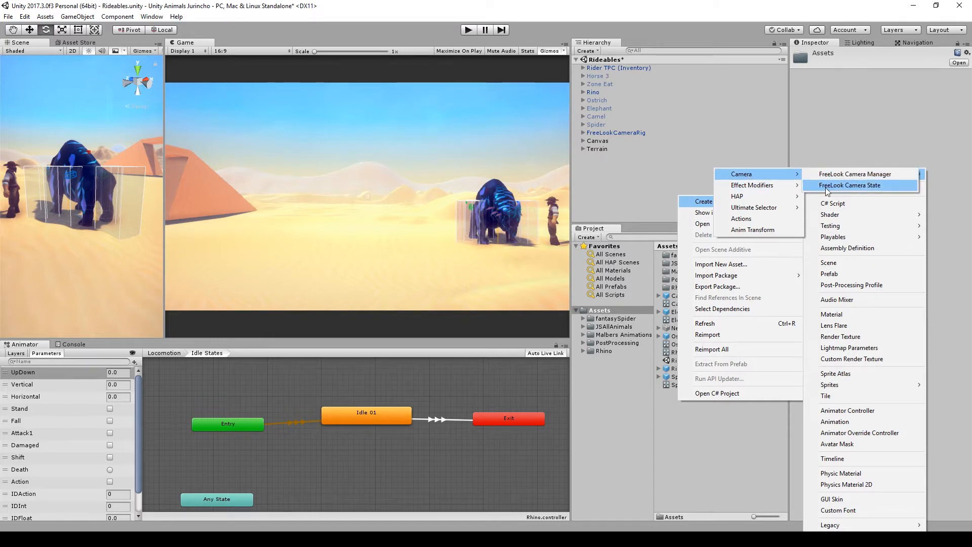
{"action": "left_click", "coordinate": [825, 185]}
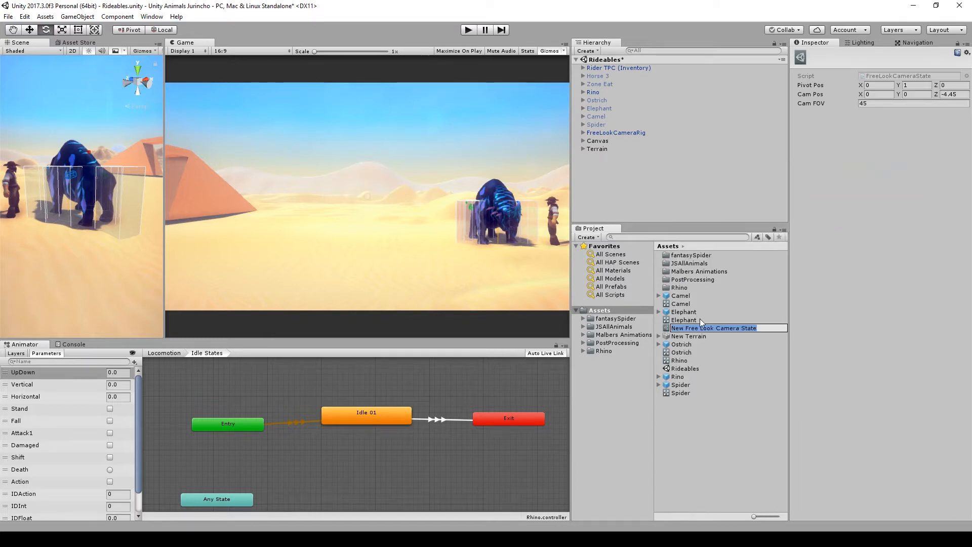
Name the new camera state Rhino State and set its Cam Pos to 0.3, 1, -6 and Cam FOV to 60.
{"action": "type", "text": "Rhino"}
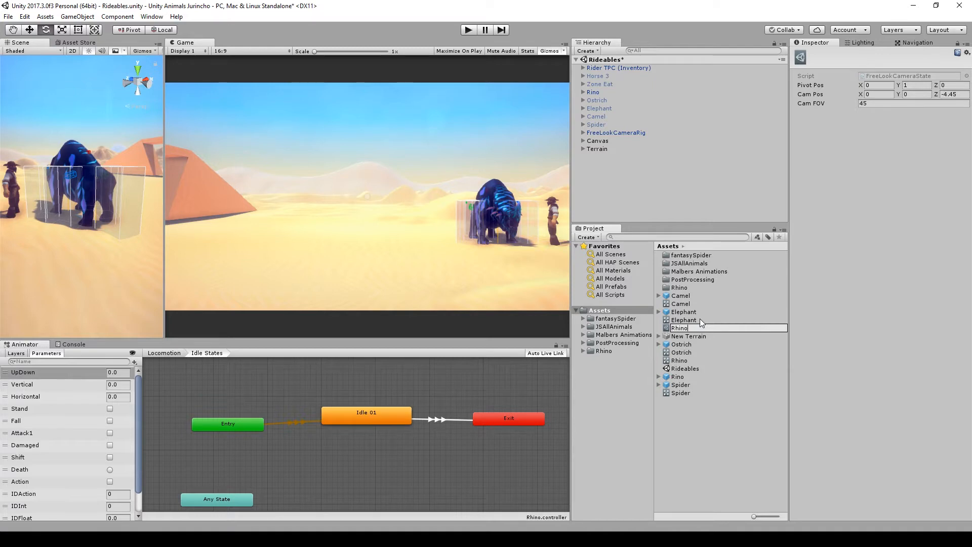
{"action": "type", "text": " State"}
{"action": "key", "text": "Return"}
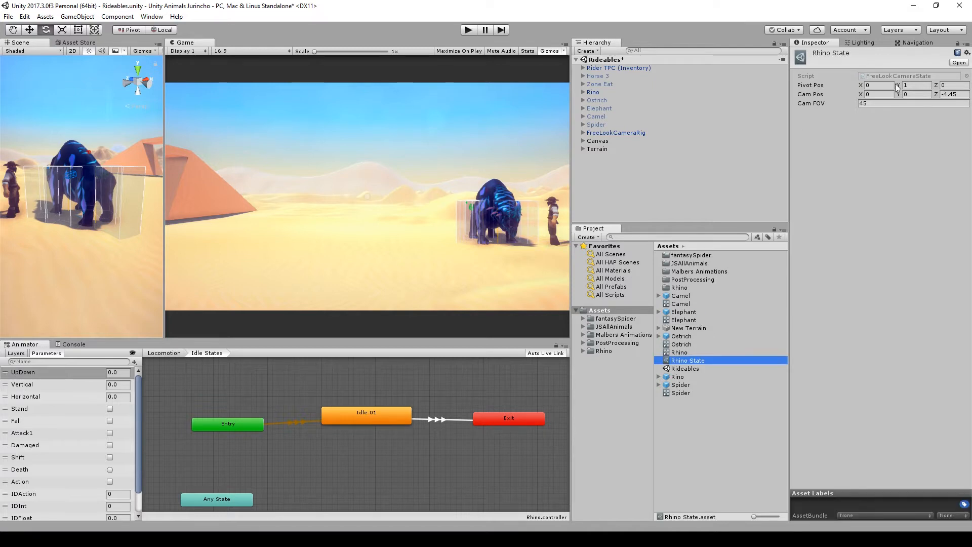
{"action": "left_click", "coordinate": [888, 104]}
{"action": "left_click", "coordinate": [883, 95]}
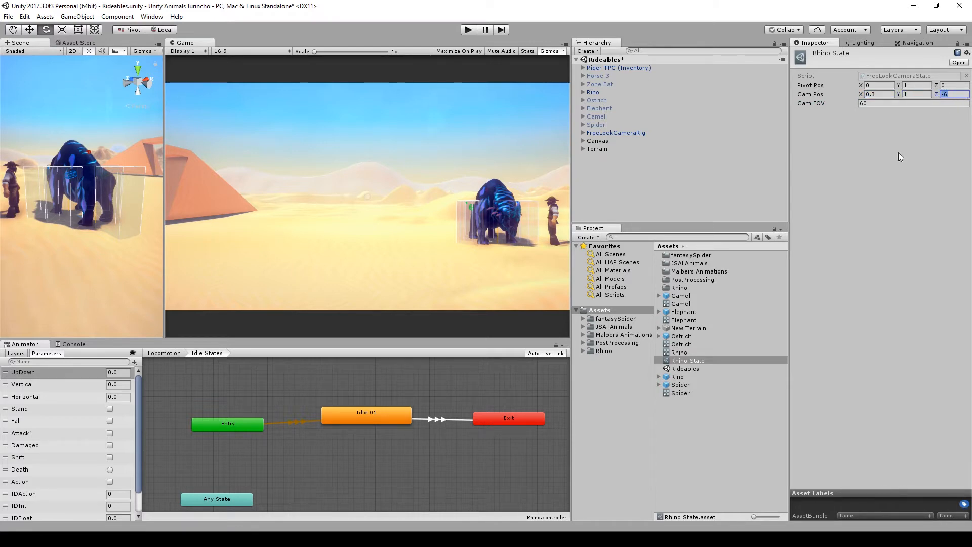
Assign Rhino State as the camera state of the second On Mounted entry in the Rino's Mountable component.
{"action": "left_click", "coordinate": [593, 92]}
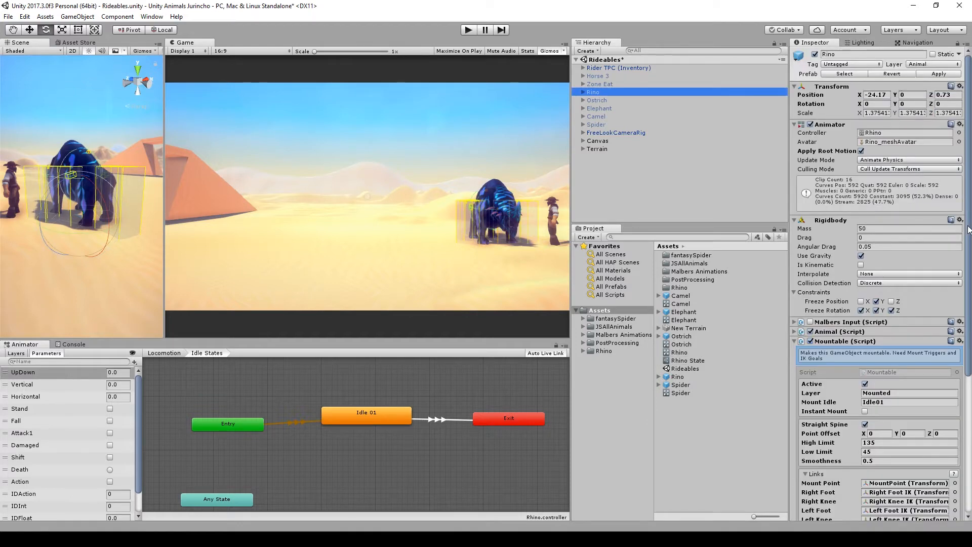
{"action": "left_click_drag", "start_coordinate": [968, 229], "coordinate": [957, 387]}
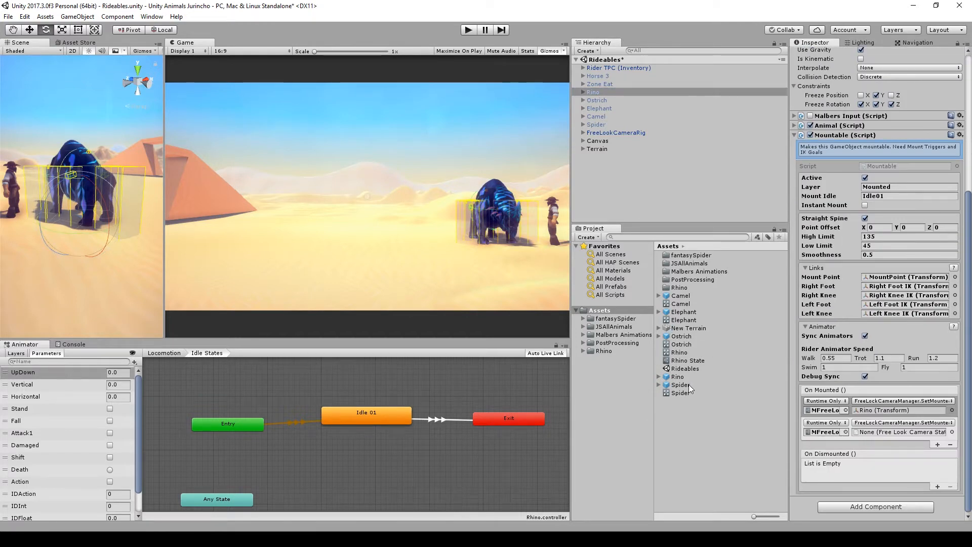
{"action": "left_click_drag", "start_coordinate": [675, 359], "coordinate": [866, 426]}
{"action": "left_click_drag", "start_coordinate": [865, 431], "coordinate": [865, 431]}
Play test the camera state by mounting the Rino, riding it around and dismounting, and stop the test.
{"action": "left_click", "coordinate": [468, 30]}
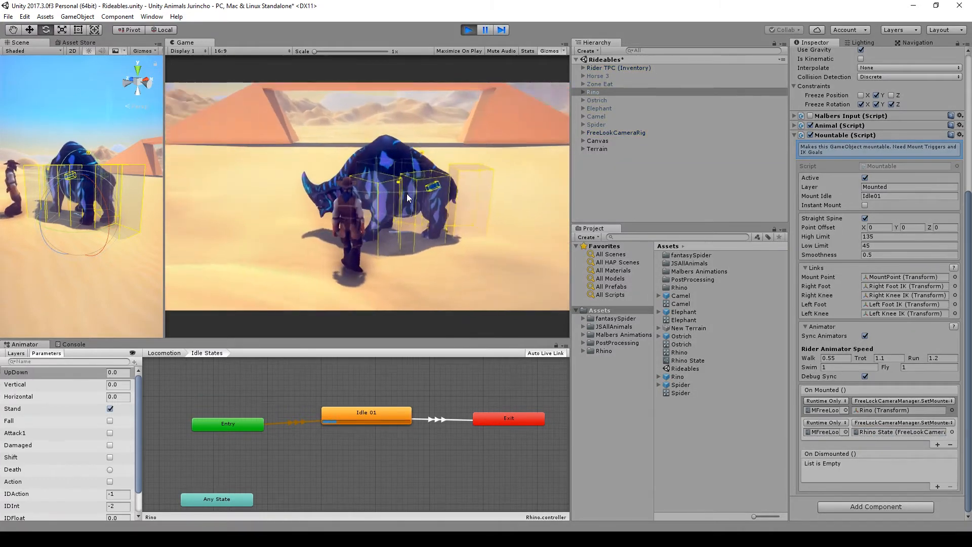
{"action": "key", "text": "f"}
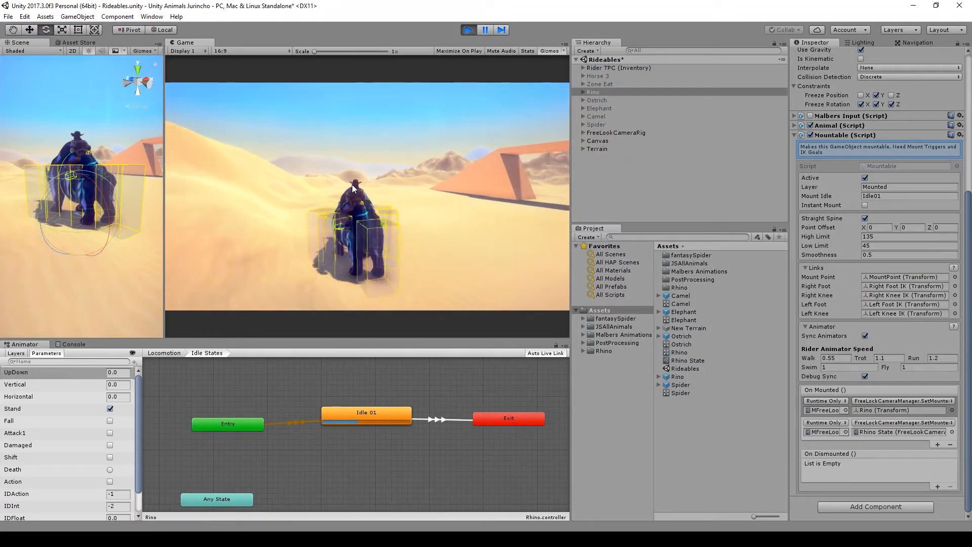
{"action": "key", "text": "w"}
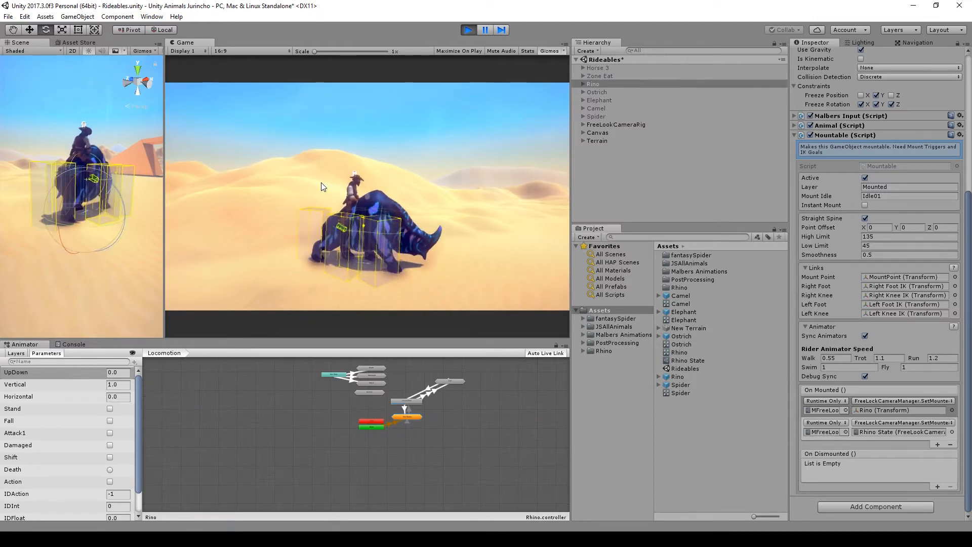
{"action": "right_click_drag", "start_coordinate": [395, 184], "coordinate": [283, 184]}
{"action": "left_click", "coordinate": [280, 185]}
{"action": "key", "text": "s"}
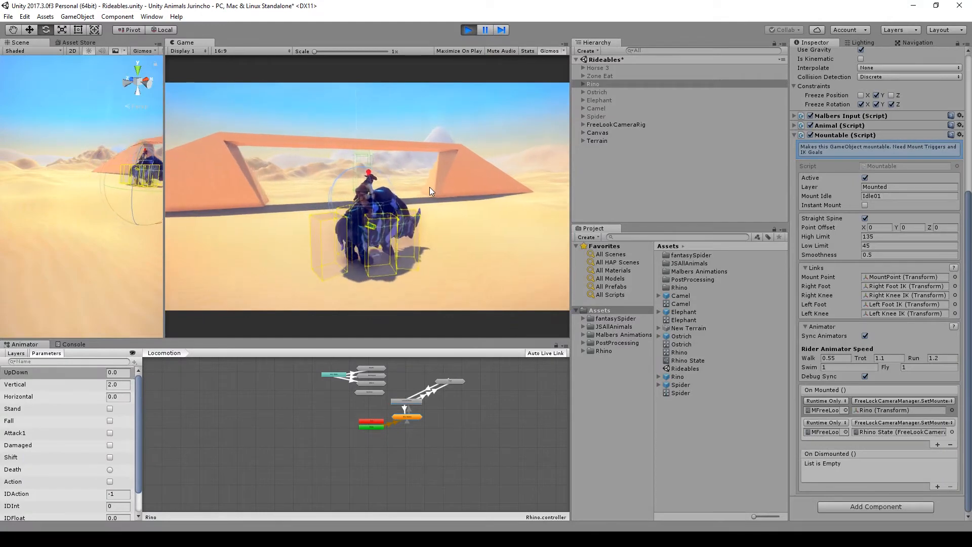
{"action": "key", "text": "f"}
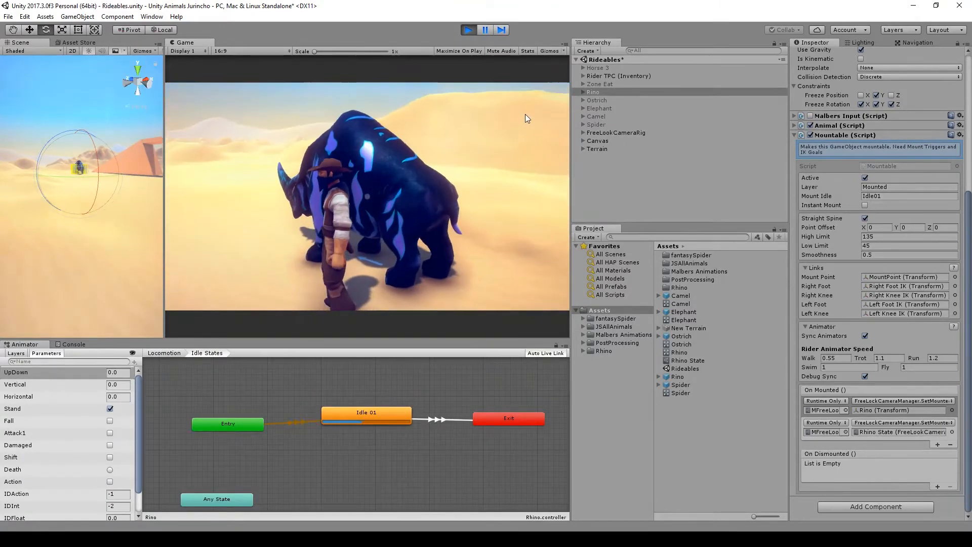
{"action": "left_click", "coordinate": [469, 30]}
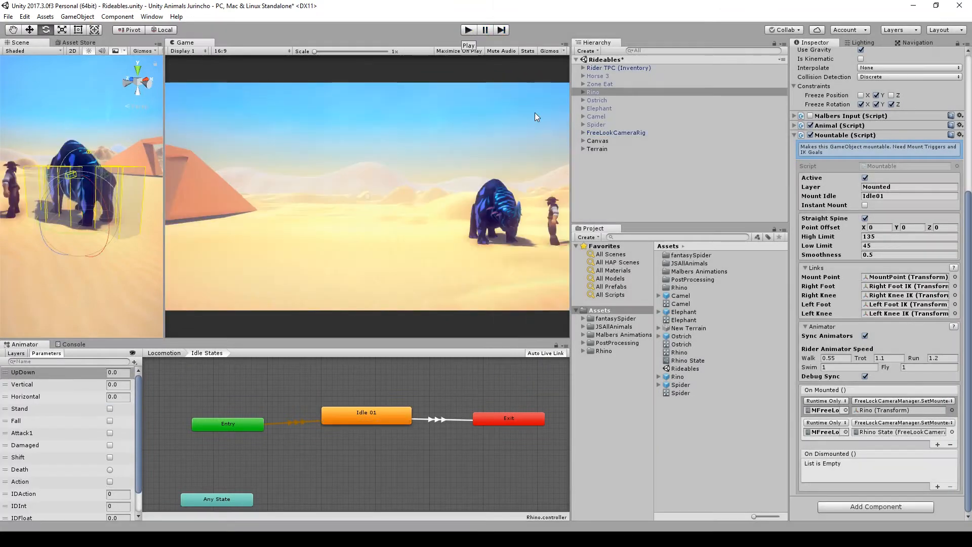
Apply the Rino's changes to its prefab and deactivate the Rino in the scene.
{"action": "left_click", "coordinate": [970, 60]}
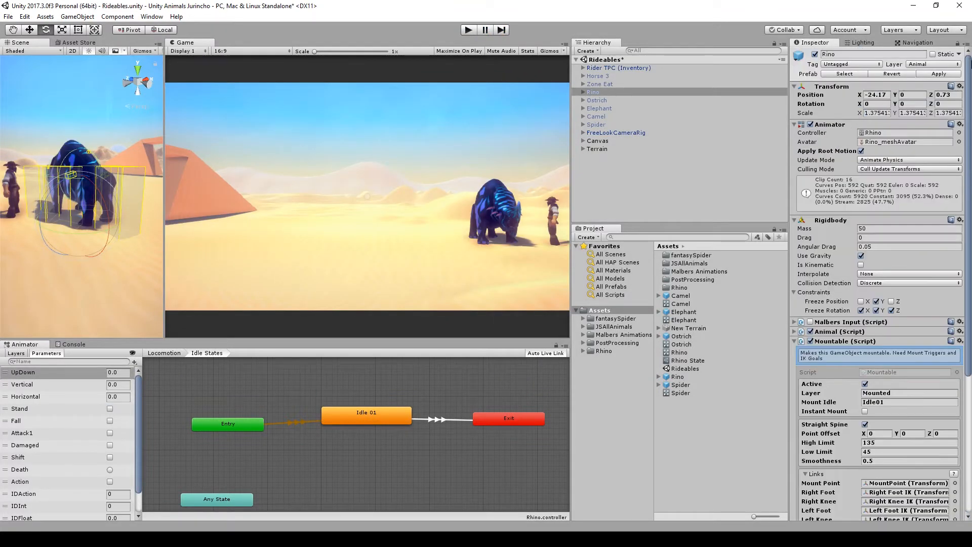
{"action": "left_click", "coordinate": [941, 74]}
{"action": "left_click", "coordinate": [597, 100]}
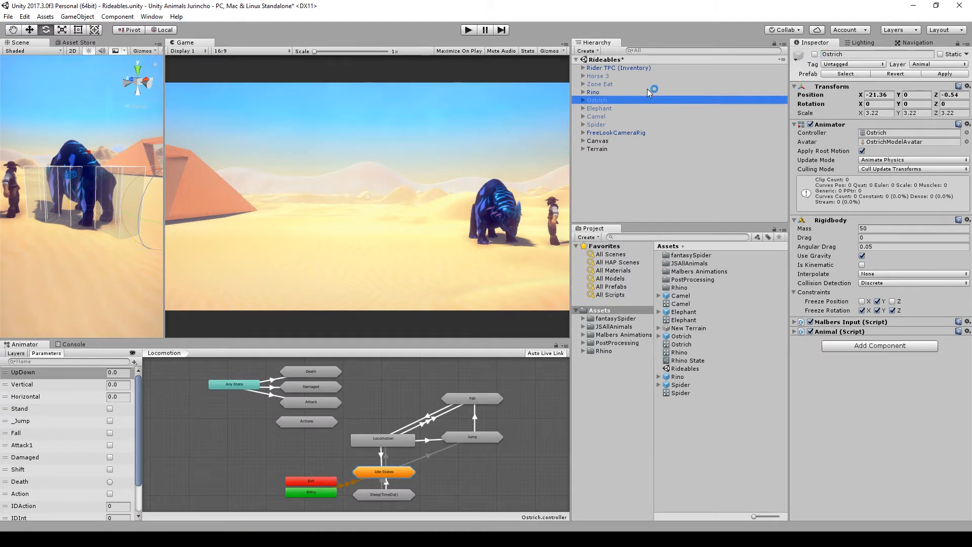
{"action": "left_click", "coordinate": [648, 92]}
{"action": "left_click", "coordinate": [821, 56]}
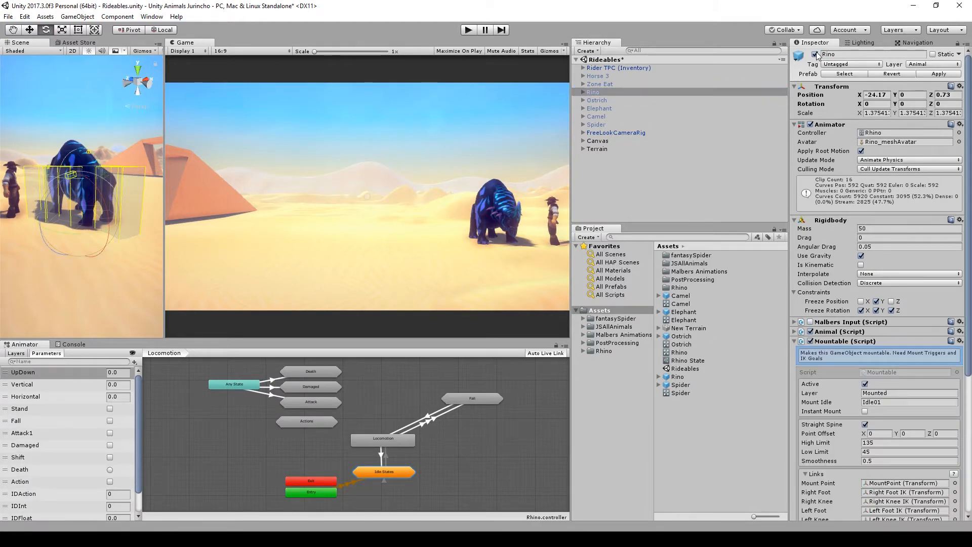
{"action": "left_click", "coordinate": [814, 54]}
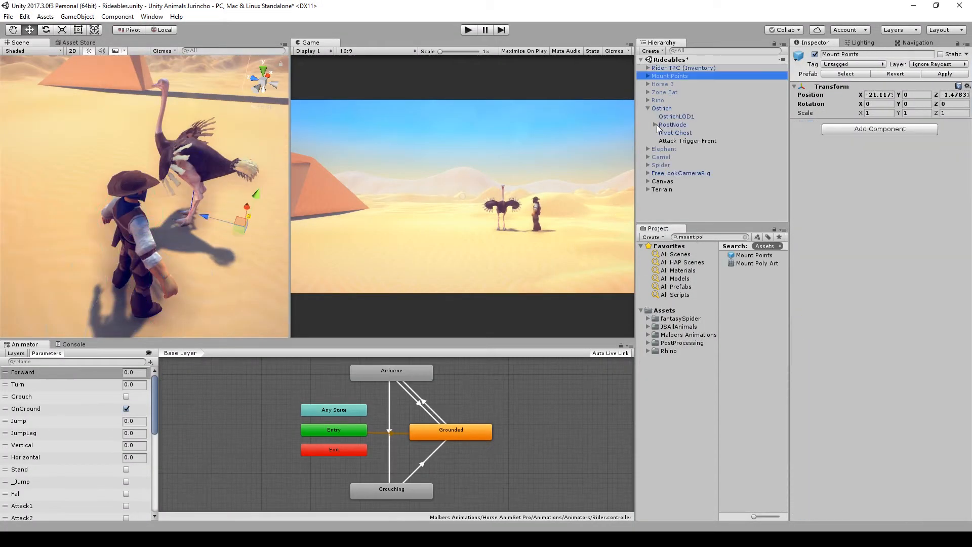
Parent the Mount Points to the Ostrich's Spine.2 bone and place the Mount Triggers under the Ostrich.
{"action": "left_click_drag", "start_coordinate": [669, 76], "coordinate": [697, 166]}
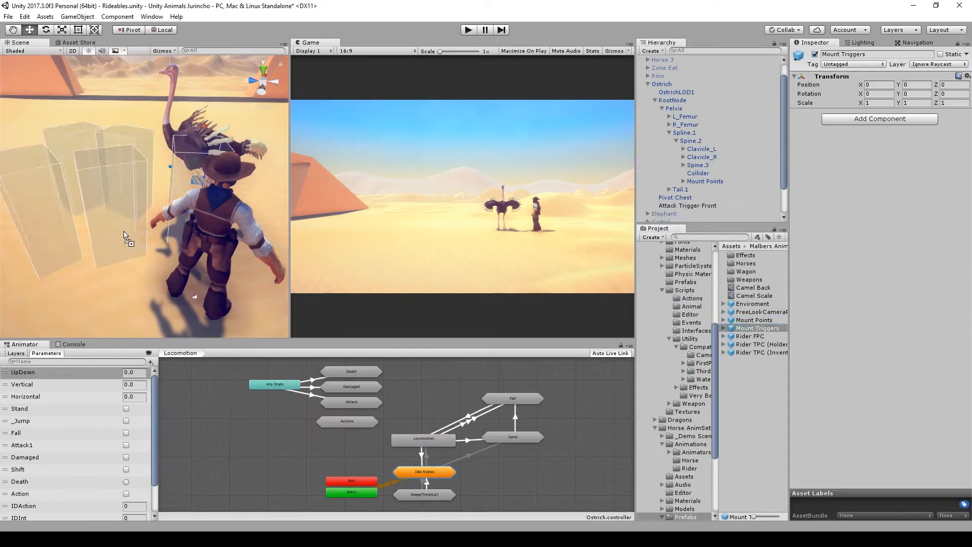
{"action": "left_click", "coordinate": [661, 100]}
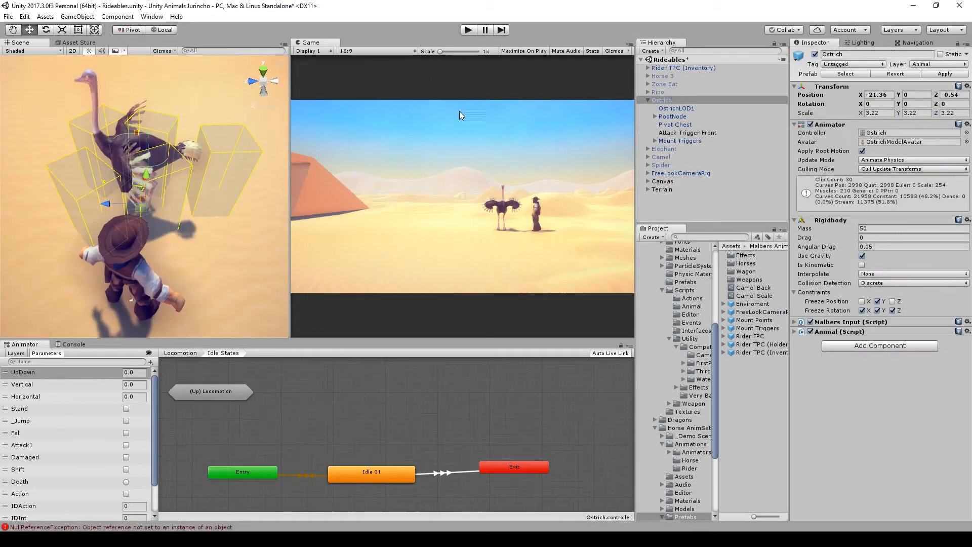
{"action": "left_click", "coordinate": [655, 117]}
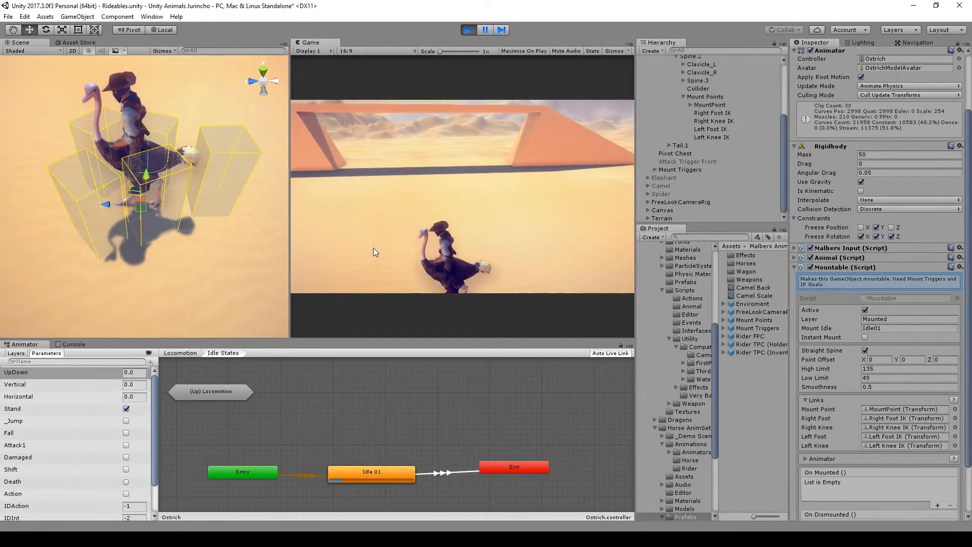
Dismount the Ostrich to end the play test, and run another test of mounting it.
{"action": "key", "text": "f"}
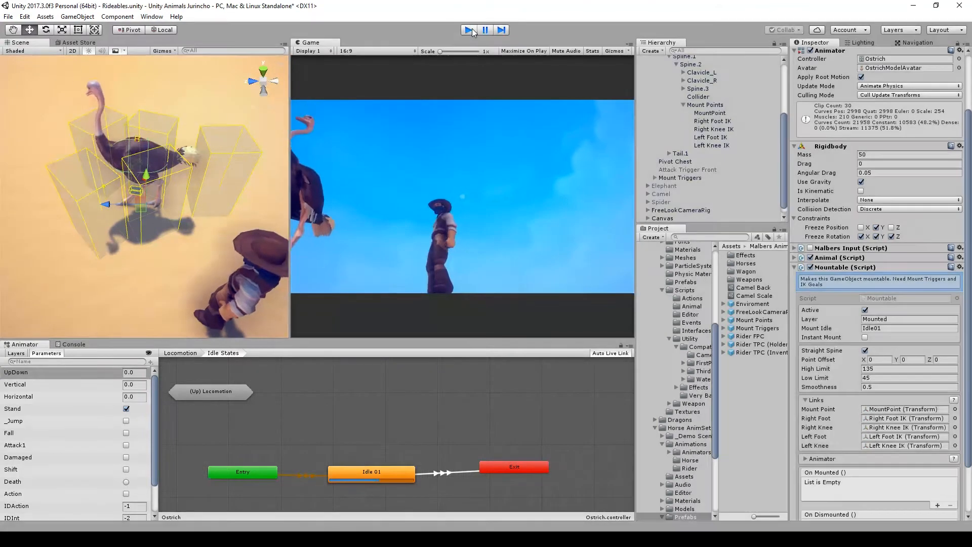
{"action": "left_click", "coordinate": [469, 30]}
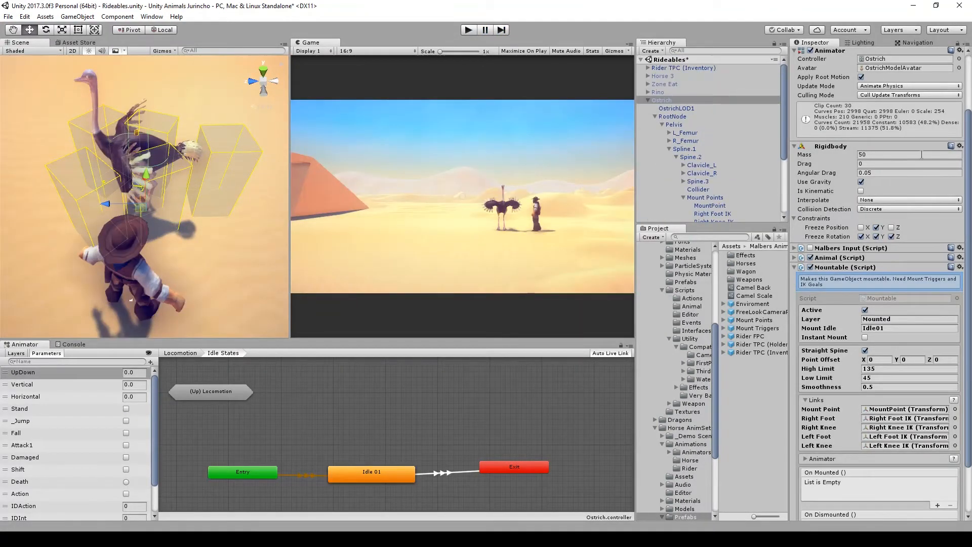
{"action": "left_click", "coordinate": [469, 31]}
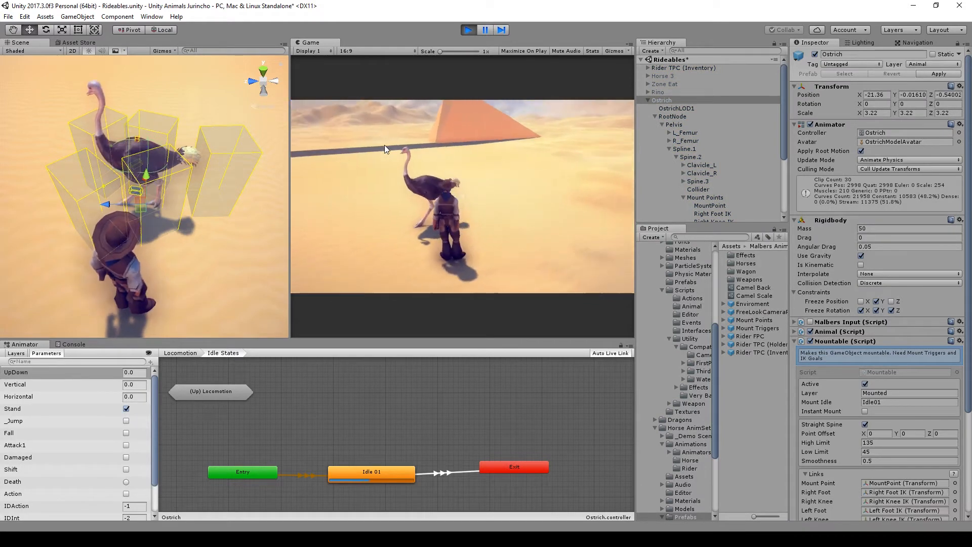
{"action": "key", "text": "f"}
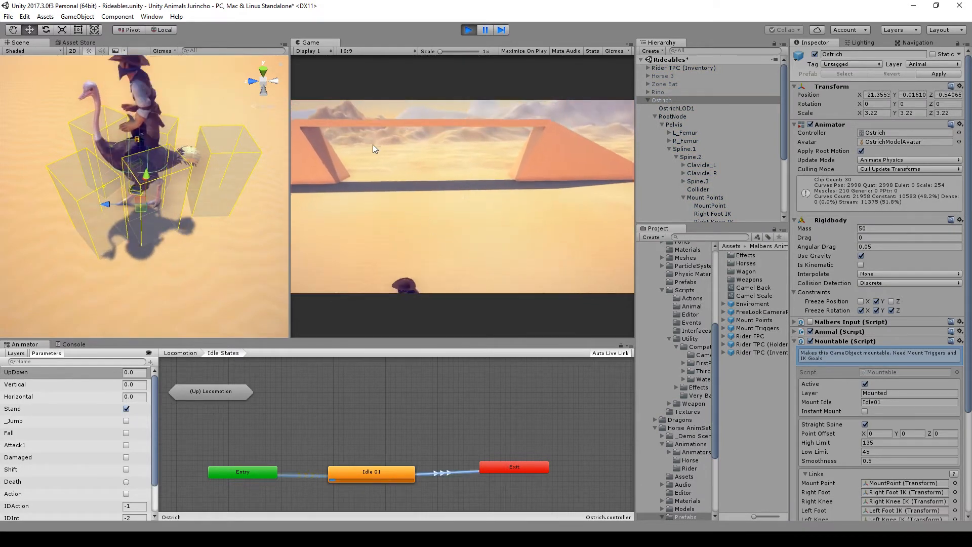
{"action": "left_click", "coordinate": [469, 30]}
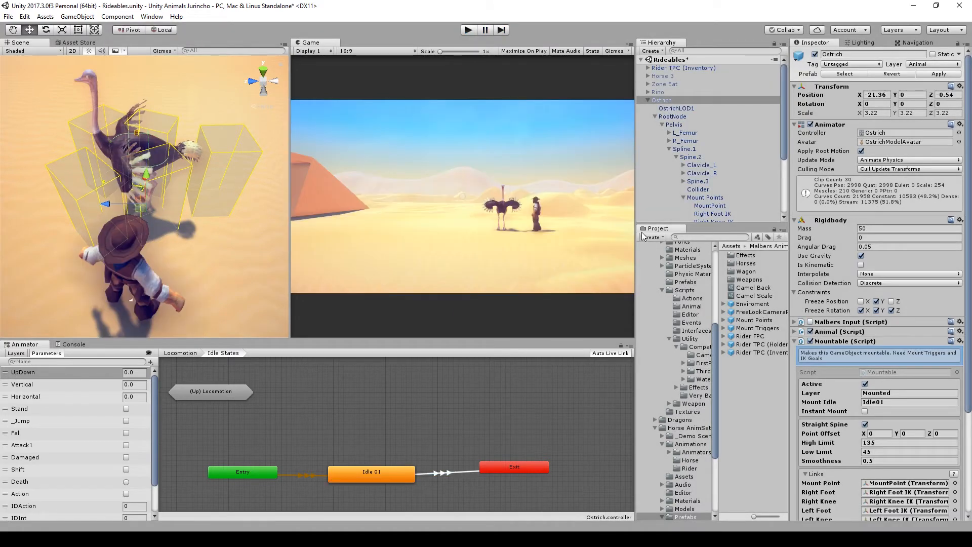
Create an Anim Transform asset named Ostrich Mount Fix in the root Assets folder.
{"action": "left_click", "coordinate": [647, 101]}
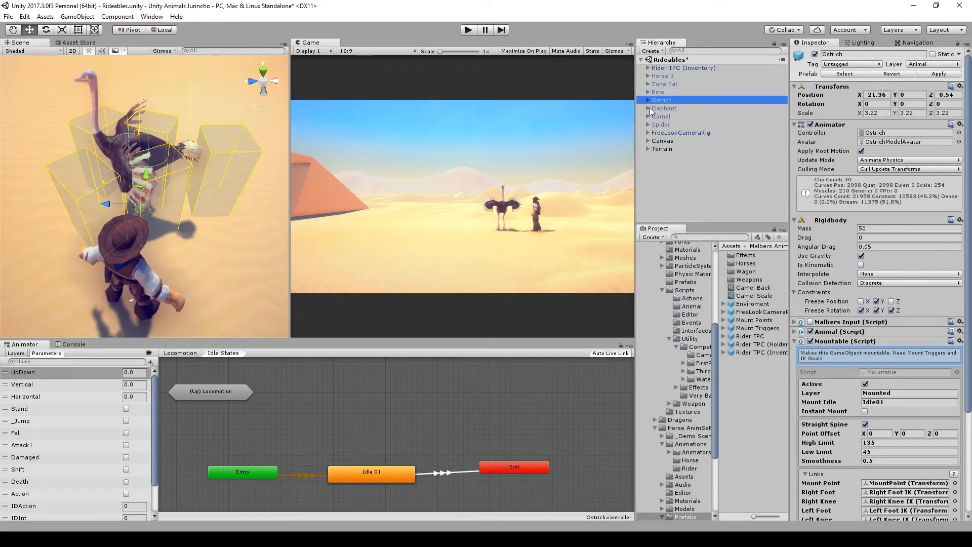
{"action": "scroll", "coordinate": [663, 318], "scroll_direction": "up", "scroll_amount": 6}
{"action": "left_click", "coordinate": [664, 310]}
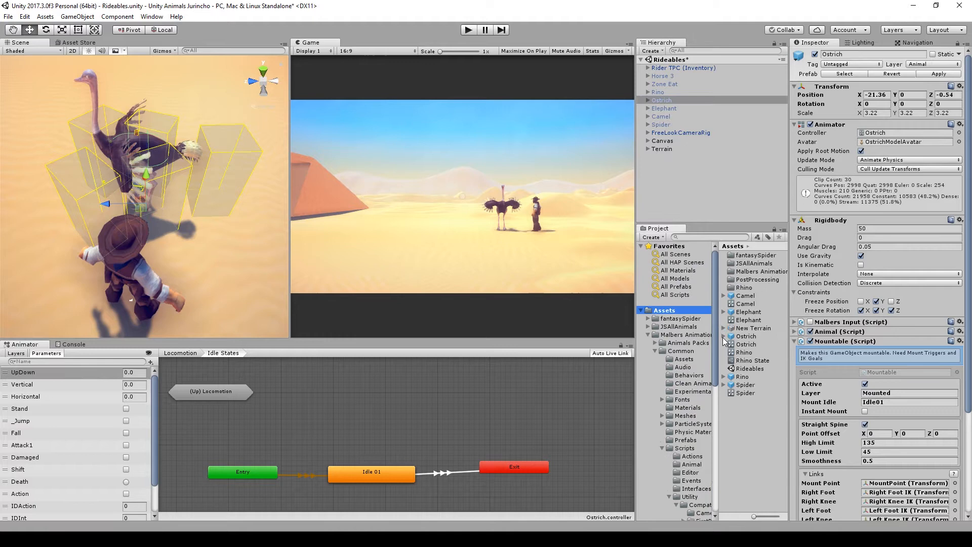
{"action": "right_click", "coordinate": [735, 416]}
{"action": "mouse_move", "coordinate": [774, 215]}
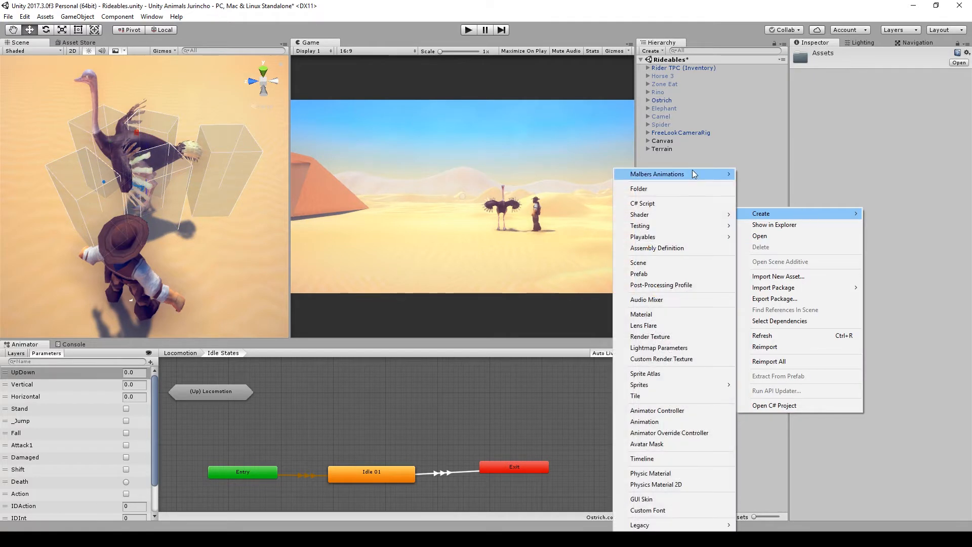
{"action": "mouse_move", "coordinate": [694, 174]}
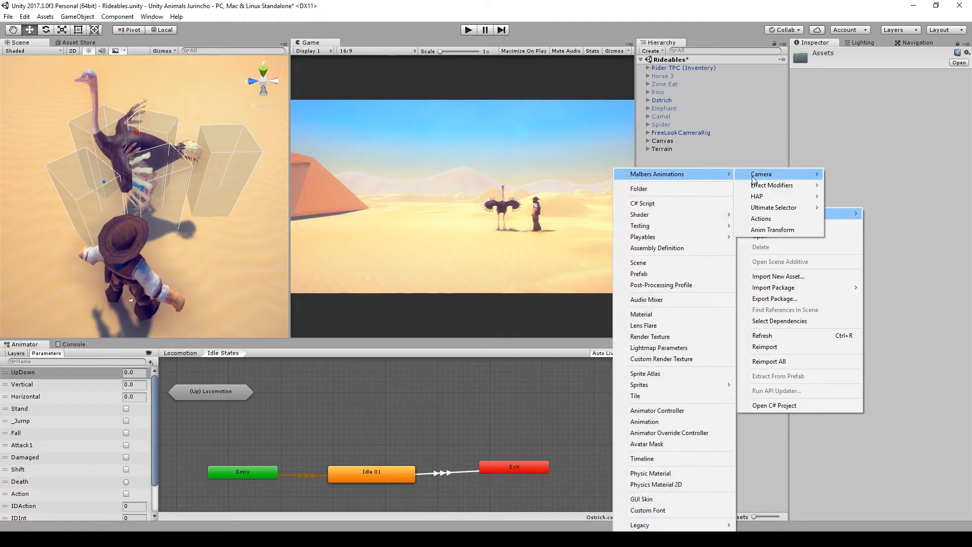
{"action": "left_click", "coordinate": [768, 230]}
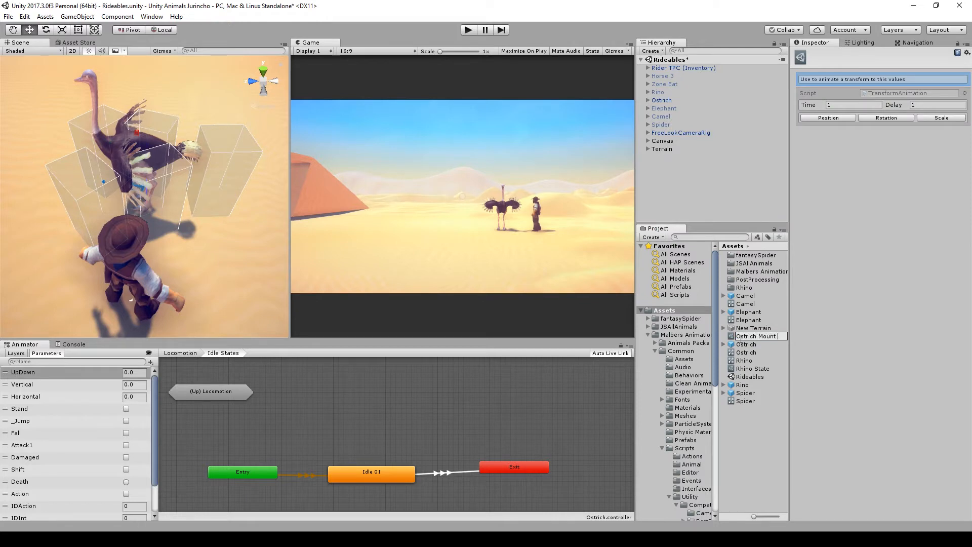
{"action": "key", "text": "Return"}
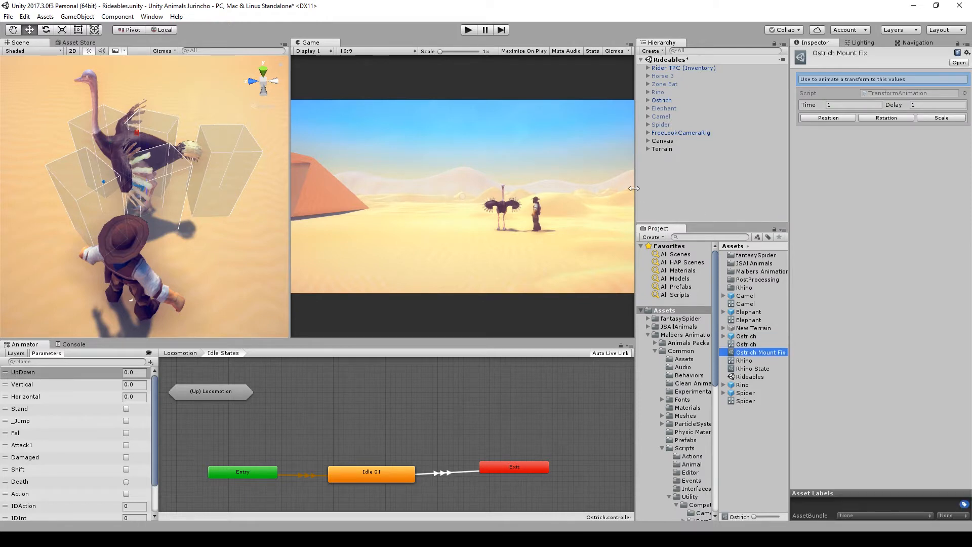
Assign the Ostrich Mount Fix asset as the Adjustment of all five of the Ostrich's mount triggers.
{"action": "left_click_drag", "start_coordinate": [633, 188], "coordinate": [596, 188]}
{"action": "left_click", "coordinate": [607, 99]}
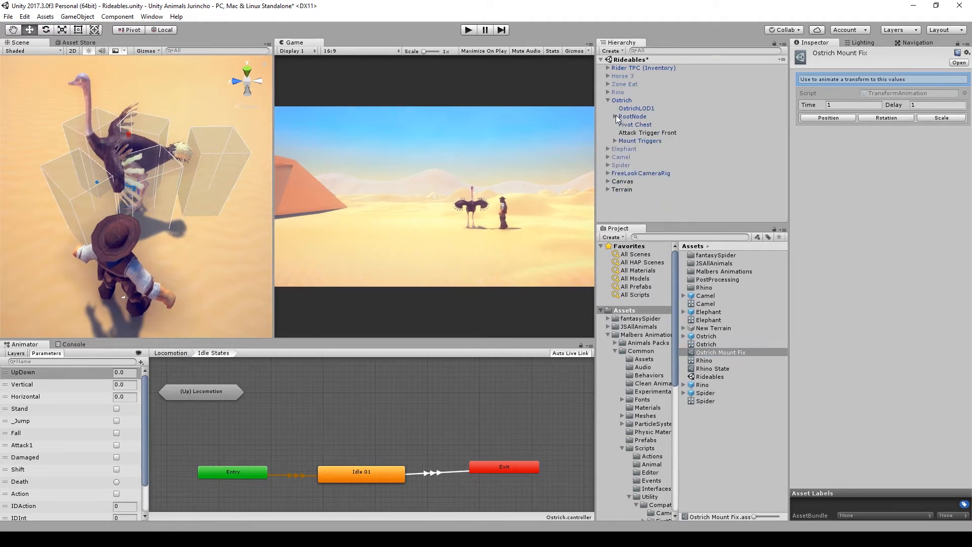
{"action": "left_click", "coordinate": [615, 141]}
{"action": "left_click", "coordinate": [632, 149]}
{"action": "left_click", "coordinate": [640, 181], "text": "shift"}
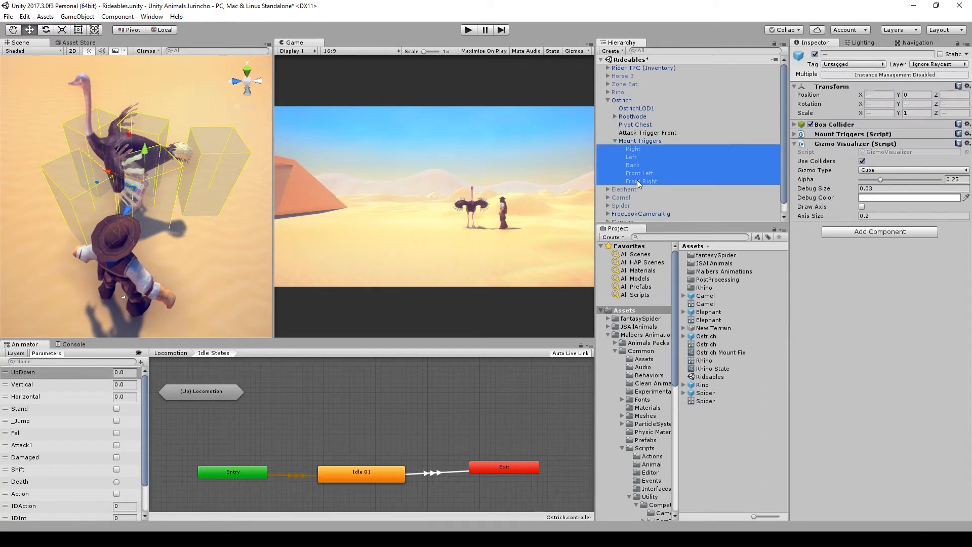
{"action": "left_click", "coordinate": [795, 134]}
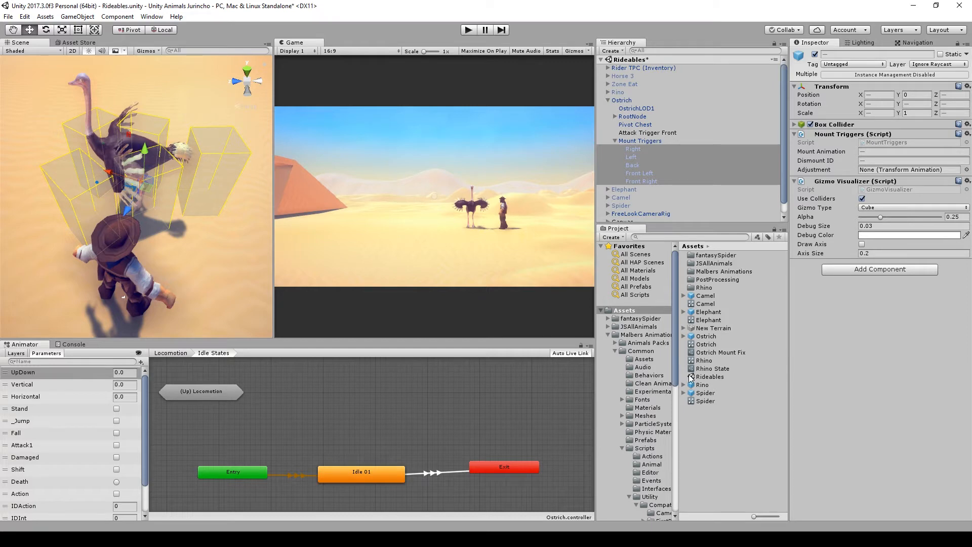
{"action": "left_click_drag", "start_coordinate": [883, 201], "coordinate": [881, 170]}
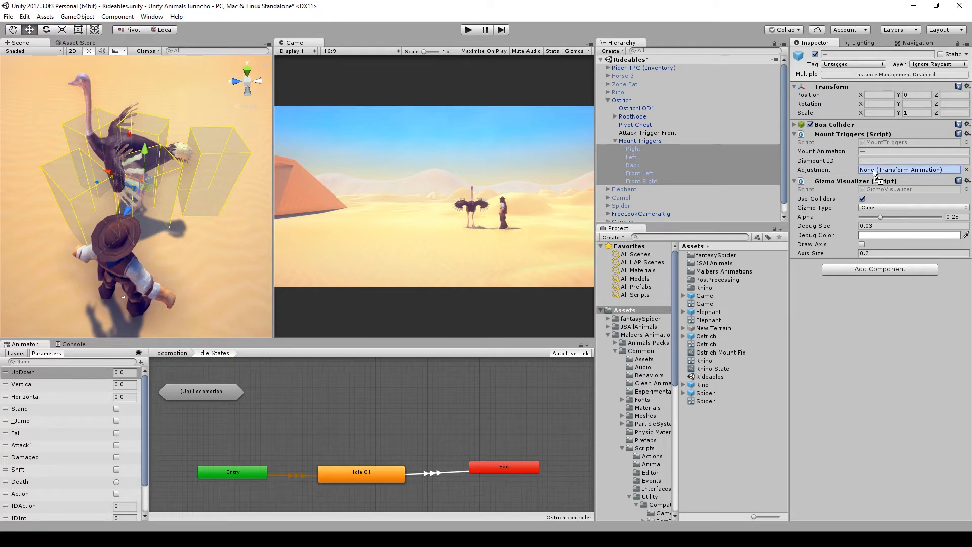
Set both the Time and the Delay of the Ostrich Mount Fix asset to 0.33.
{"action": "left_click", "coordinate": [894, 171]}
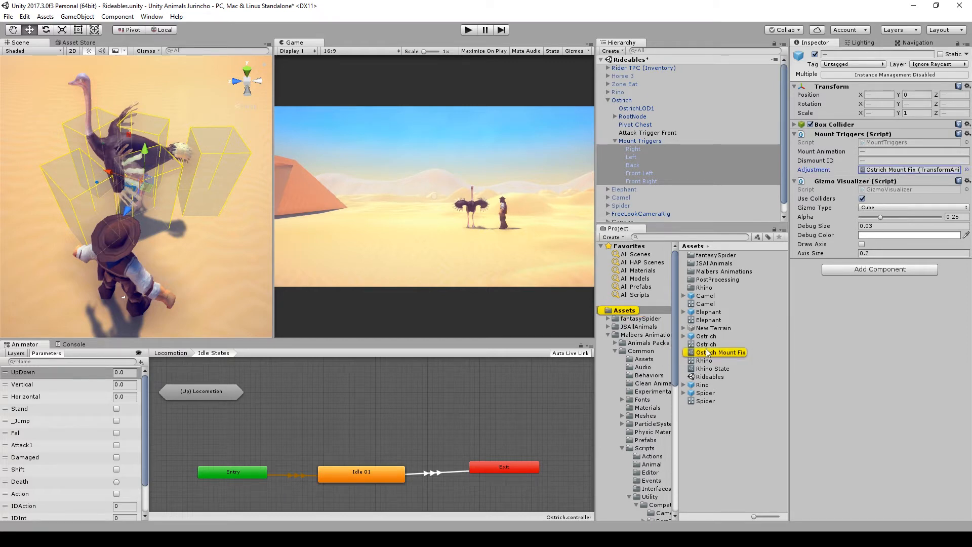
{"action": "left_click", "coordinate": [711, 353]}
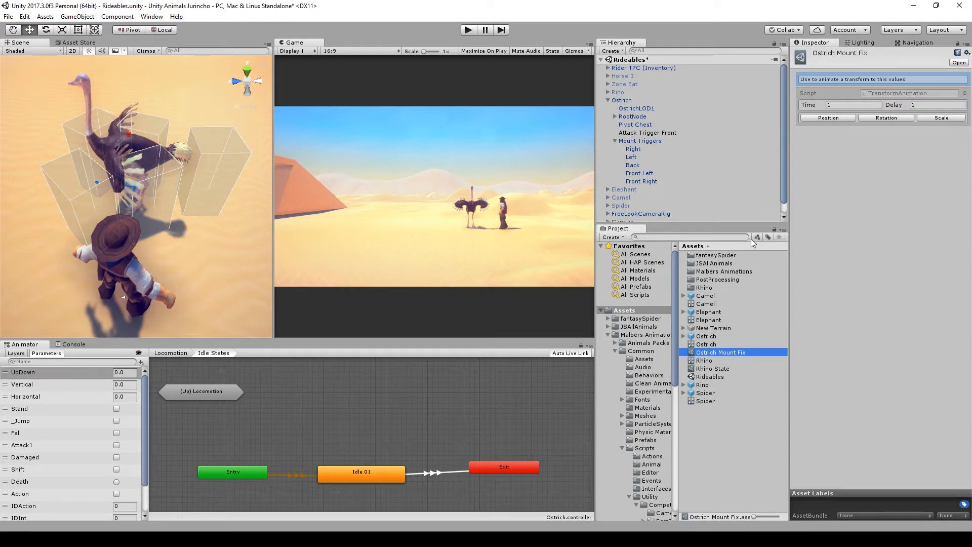
{"action": "left_click", "coordinate": [845, 106]}
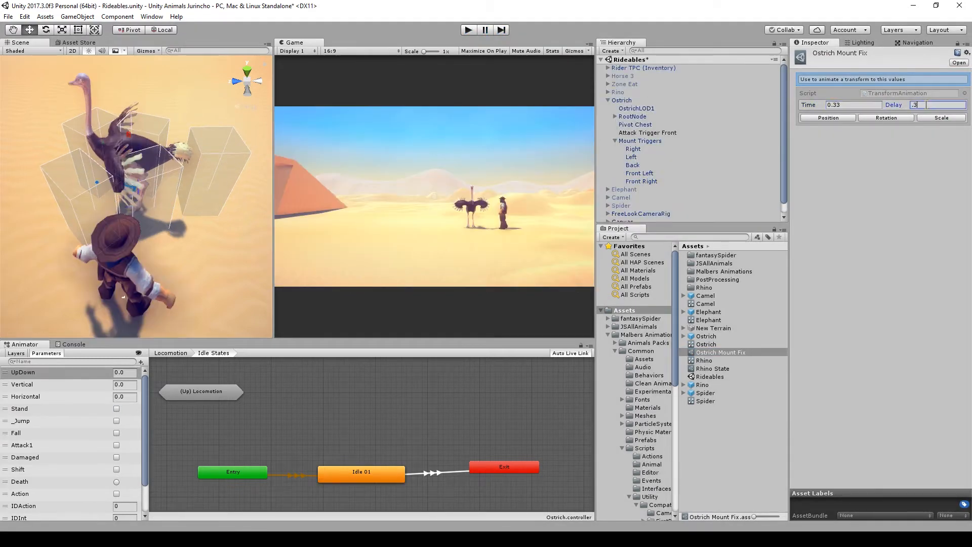
Play test the mount adjustment by walking to the Ostrich, mounting it and riding it forward.
{"action": "left_click", "coordinate": [471, 31]}
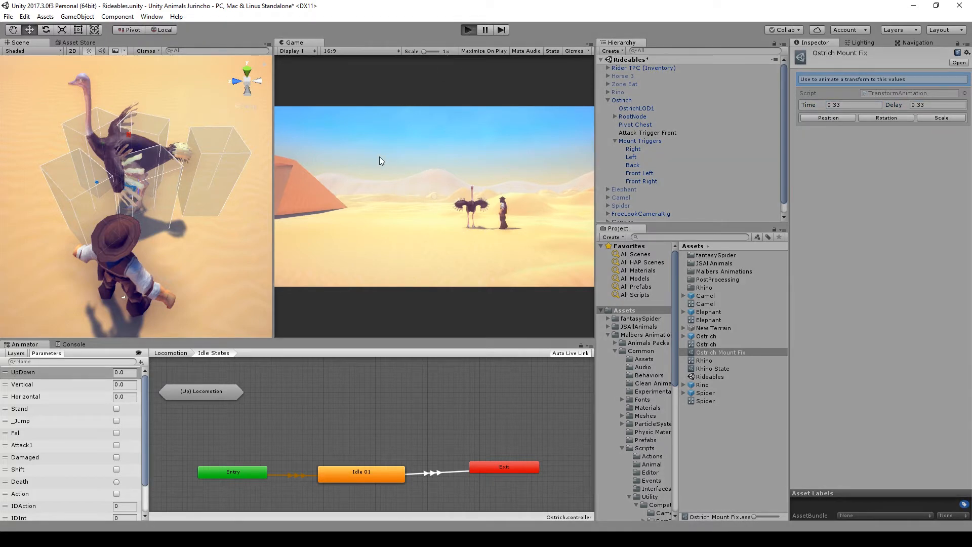
{"action": "key", "text": "w"}
{"action": "key", "text": "f"}
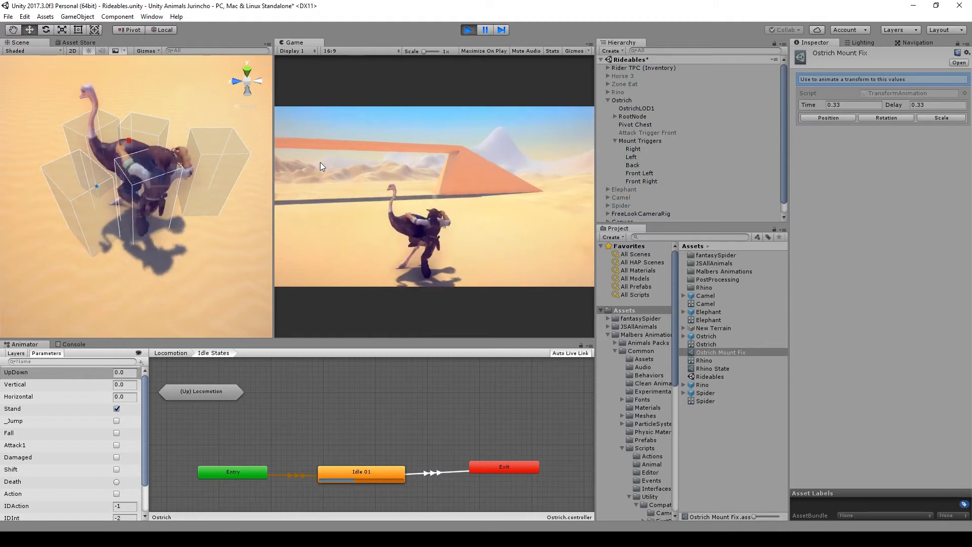
{"action": "key", "text": "w"}
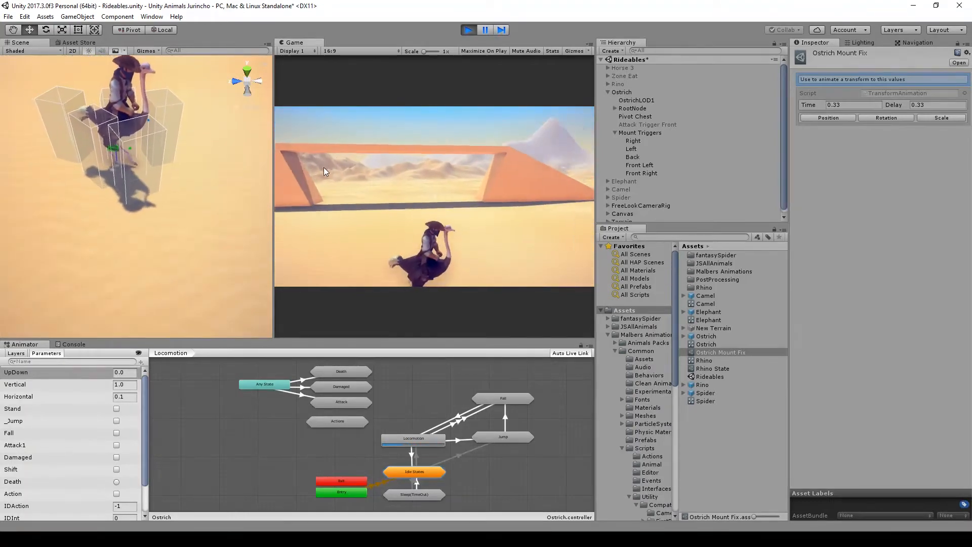
{"action": "key", "text": "2"}
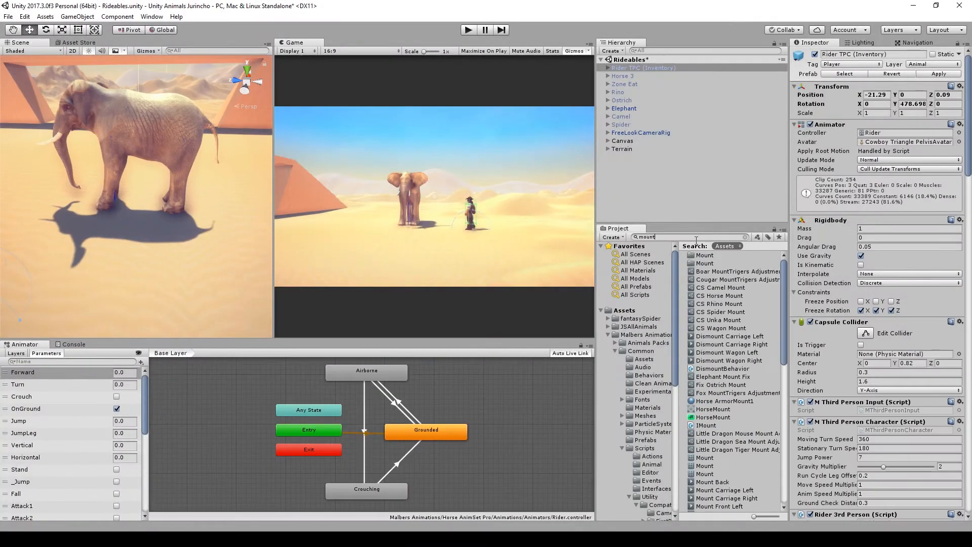
Parent the Mount Points prefab to the Elephant's Neck bone and set its X position to 0.
{"action": "left_click", "coordinate": [607, 76]}
{"action": "left_click", "coordinate": [633, 84]}
{"action": "left_click_drag", "start_coordinate": [713, 255], "coordinate": [660, 133]}
{"action": "left_click", "coordinate": [627, 76]}
{"action": "left_click", "coordinate": [608, 156]}
{"action": "left_click", "coordinate": [624, 189]}
{"action": "left_click", "coordinate": [615, 189]}
{"action": "scroll", "coordinate": [647, 176], "scroll_direction": "down", "scroll_amount": 3}
{"action": "left_click", "coordinate": [657, 158]}
{"action": "left_click", "coordinate": [643, 157]}
{"action": "left_click", "coordinate": [661, 182]}
{"action": "scroll", "coordinate": [660, 177], "scroll_direction": "up", "scroll_amount": 3}
{"action": "left_click", "coordinate": [879, 95]}
{"action": "type", "text": "0"}
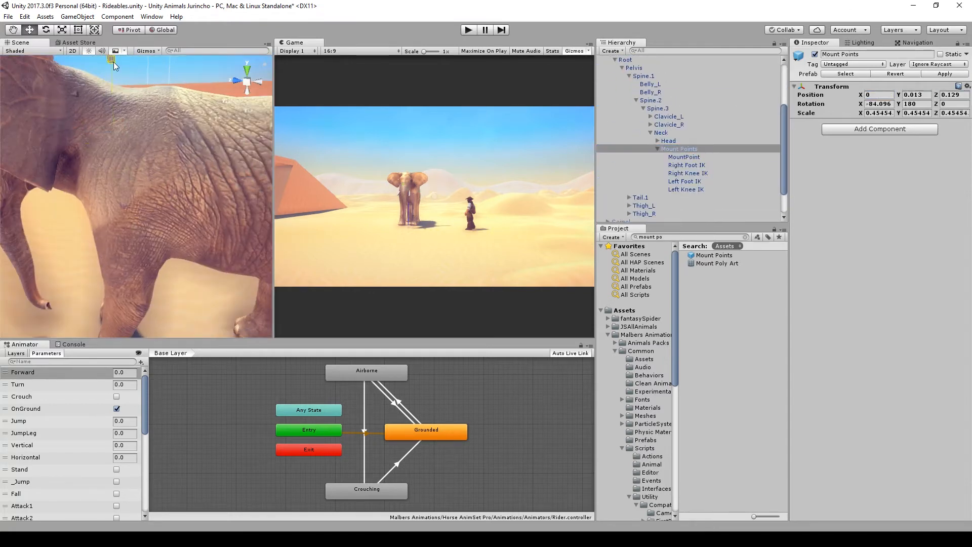
Reposition the mount's foot and knee IK points on both sides of the Elephant's neck.
{"action": "left_click_drag", "start_coordinate": [182, 132], "coordinate": [91, 167], "text": "alt"}
{"action": "left_click", "coordinate": [694, 164]}
{"action": "left_click_drag", "start_coordinate": [152, 203], "coordinate": [438, 216], "text": "alt"}
{"action": "left_click", "coordinate": [685, 181]}
{"action": "left_click", "coordinate": [686, 189]}
{"action": "left_click", "coordinate": [687, 173]}
{"action": "left_click_drag", "start_coordinate": [253, 172], "coordinate": [196, 164], "text": "alt"}
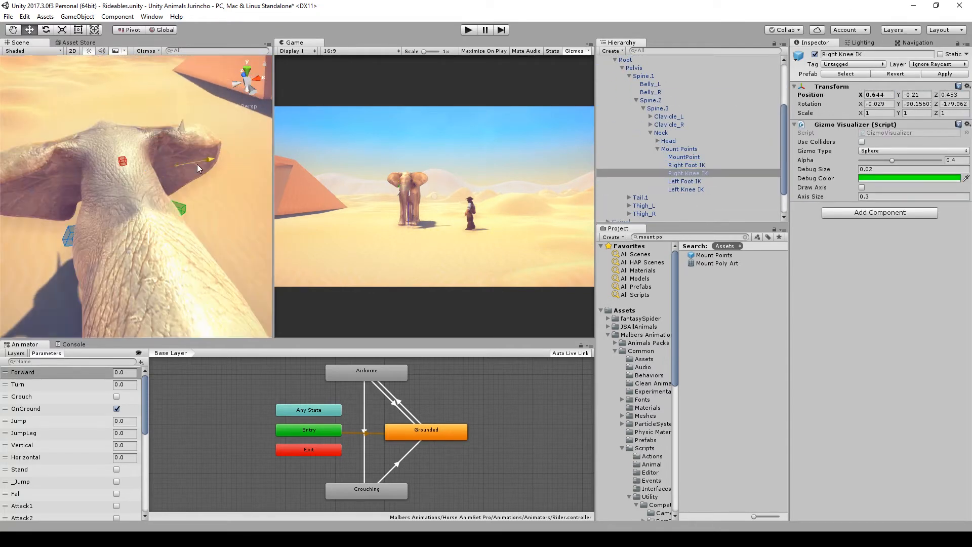
{"action": "left_click", "coordinate": [179, 207]}
{"action": "left_click", "coordinate": [71, 239], "text": "shift"}
{"action": "left_click_drag", "start_coordinate": [74, 247], "coordinate": [167, 253], "text": "alt"}
{"action": "left_click", "coordinate": [167, 253]}
Place the Mount Triggers prefab under the Elephant and open its X position for editing.
{"action": "scroll", "coordinate": [640, 77], "scroll_direction": "up", "scroll_amount": 10}
{"action": "left_click", "coordinate": [623, 108]}
{"action": "left_click", "coordinate": [678, 237]}
{"action": "key", "text": "BackSpace"}
{"action": "key", "text": "BackSpace"}
{"action": "type", "text": "tr"}
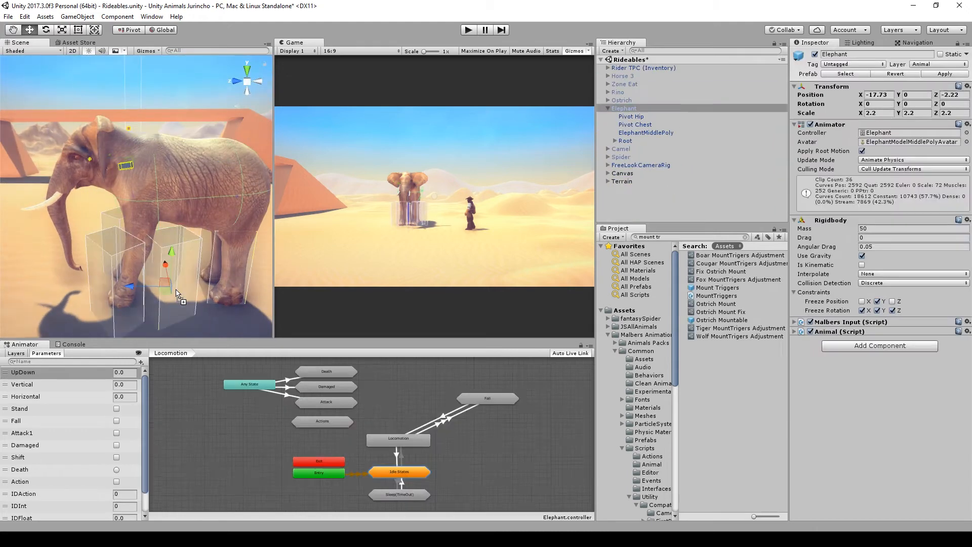
{"action": "left_click_drag", "start_coordinate": [716, 287], "coordinate": [631, 117]}
{"action": "left_click", "coordinate": [890, 95]}
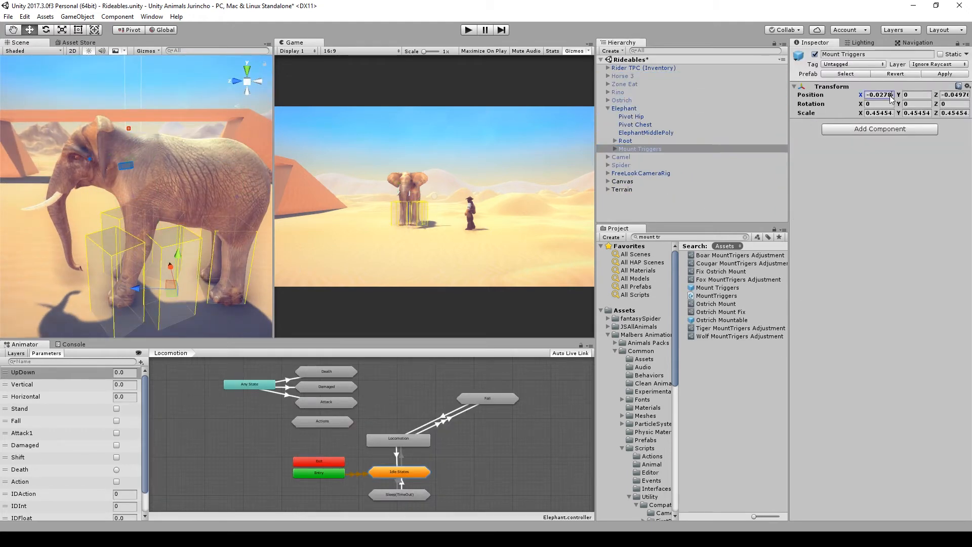
Delete the Right, Left and Back triggers from the Elephant's Mount Triggers, accepting the break of the prefab instance.
{"action": "left_click", "coordinate": [633, 162], "text": "shift"}
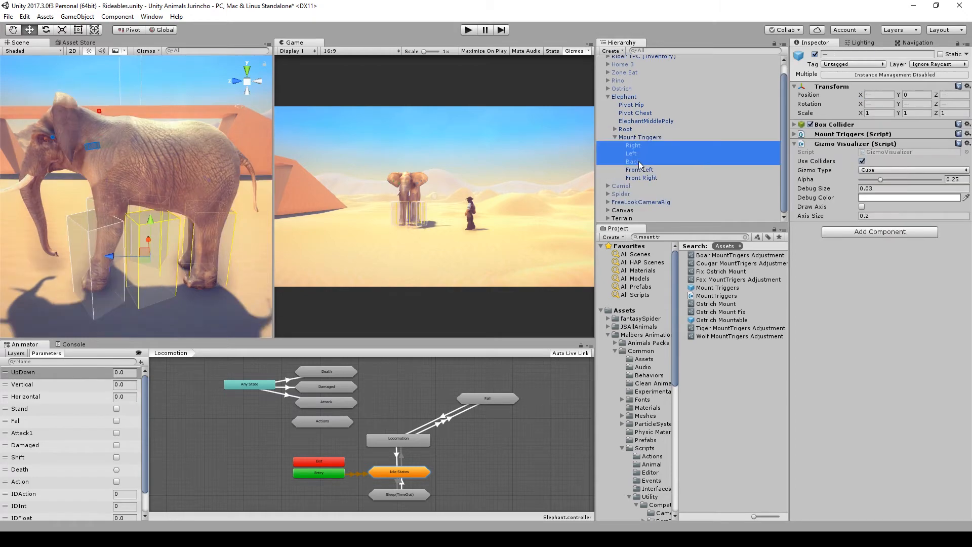
{"action": "left_click_drag", "start_coordinate": [639, 164], "coordinate": [637, 172]}
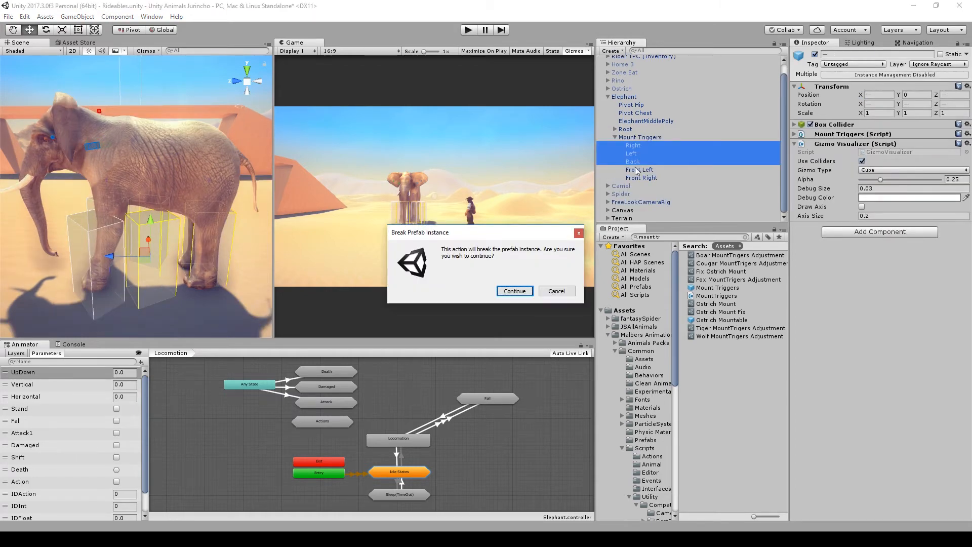
{"action": "left_click", "coordinate": [515, 291]}
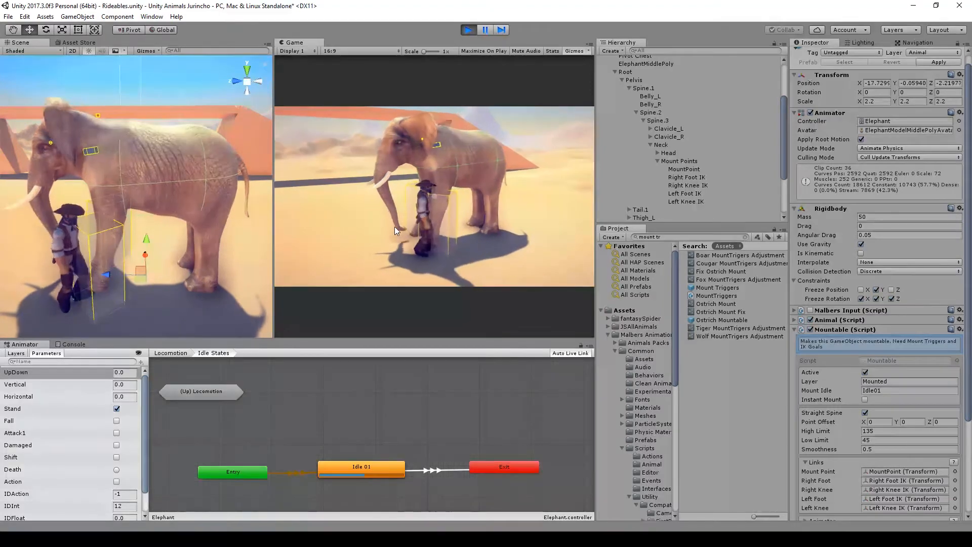
Play test mounting the Elephant, restart the test to mount it again, and stop the test.
{"action": "key", "text": "f"}
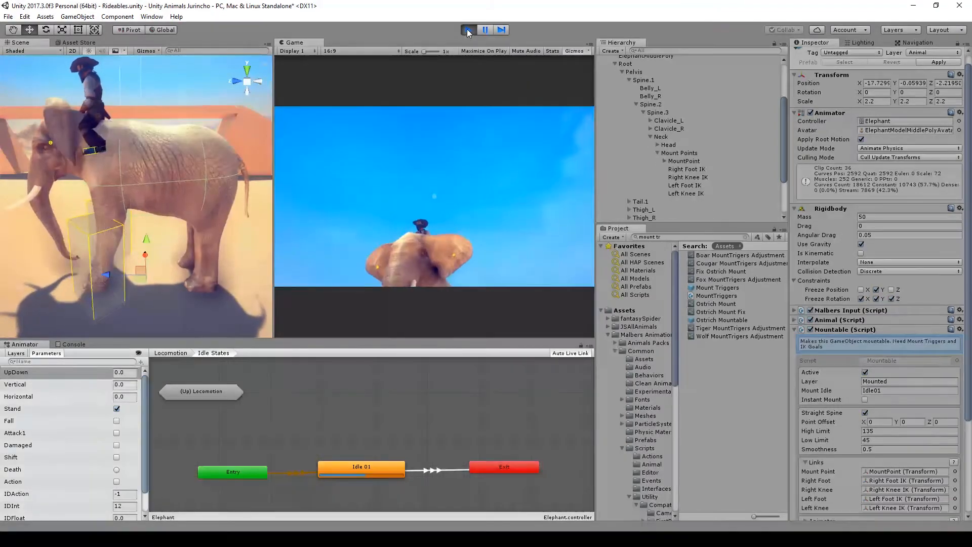
{"action": "key", "text": "ctrl+p"}
{"action": "key", "text": "ctrl+p"}
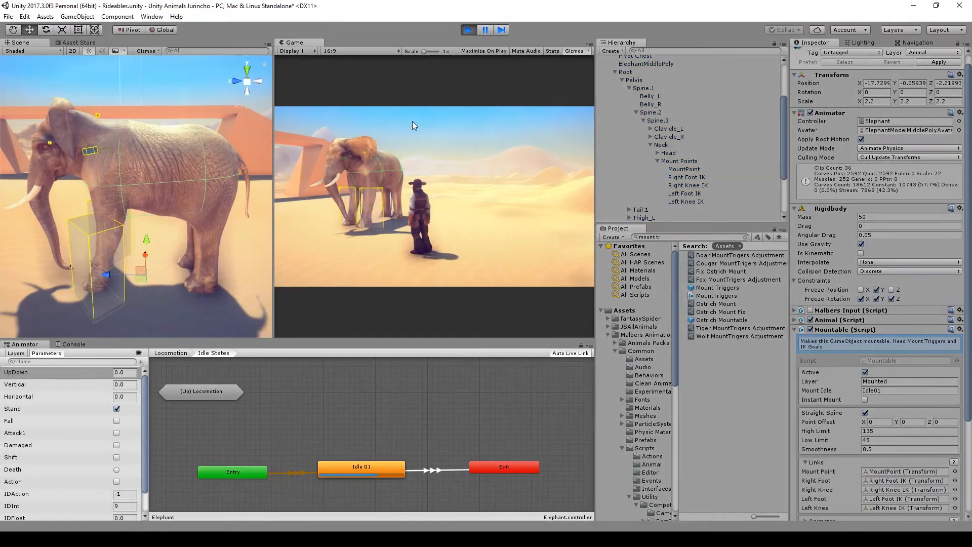
{"action": "key", "text": "w"}
{"action": "key", "text": "w"}
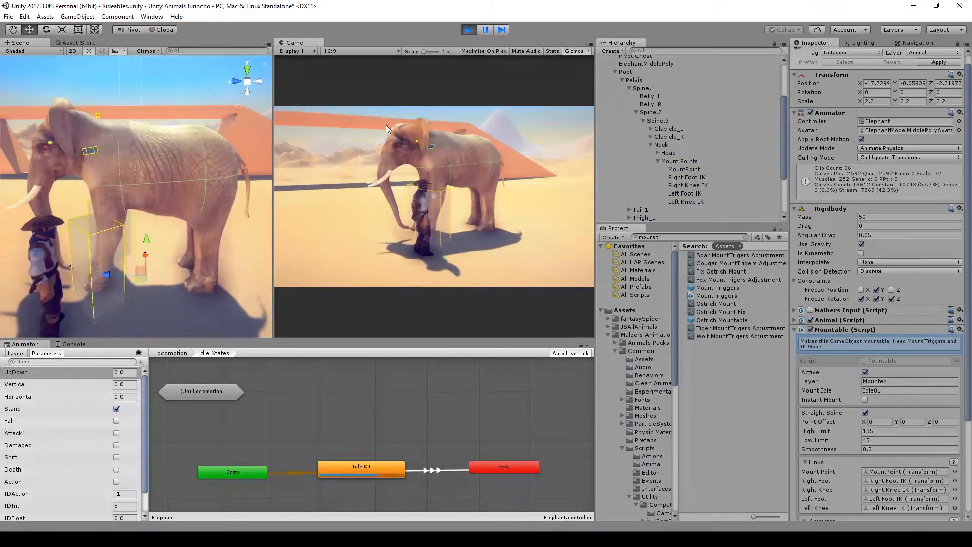
{"action": "key", "text": "f"}
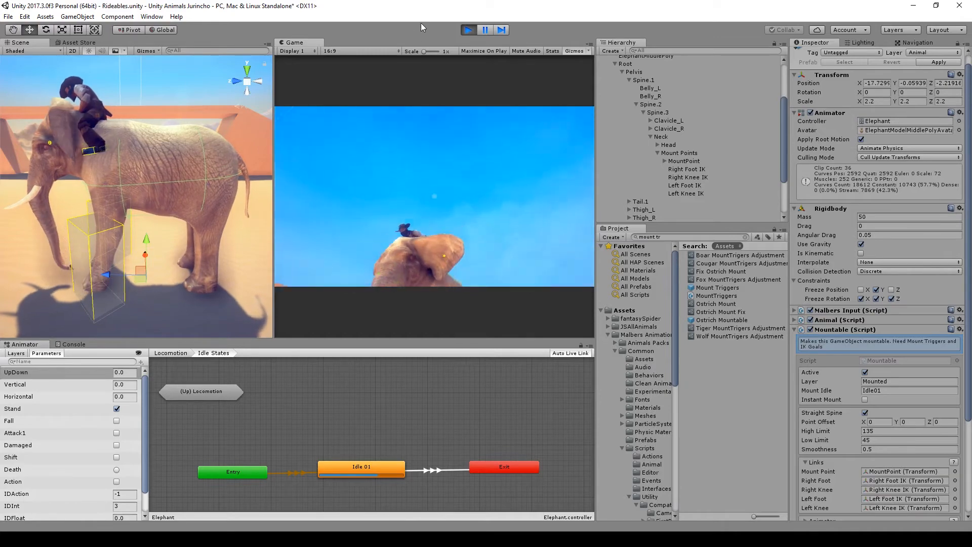
{"action": "left_click", "coordinate": [468, 29]}
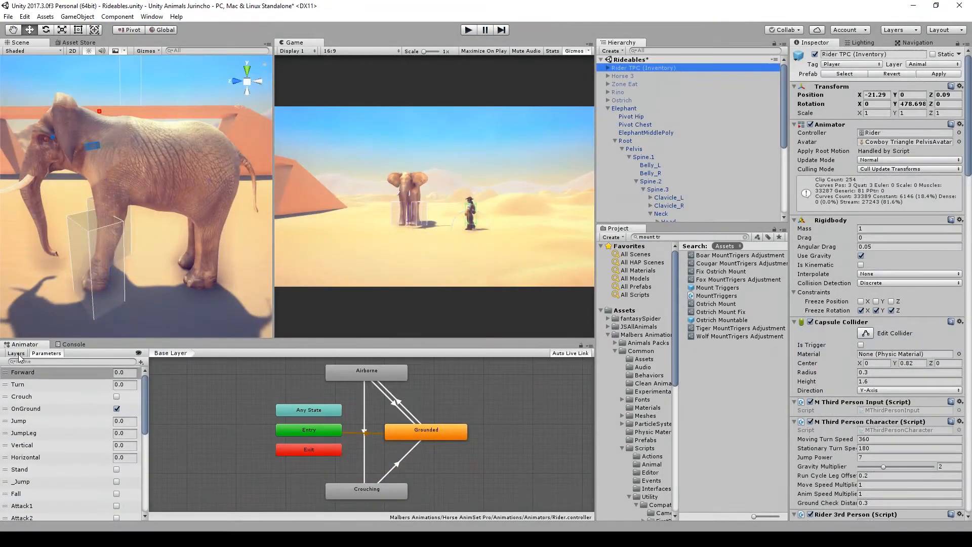
Open the Mount sub-state machine in the Rider controller's Mounted layer and inspect the Mount Carriage Left state.
{"action": "left_click", "coordinate": [17, 353]}
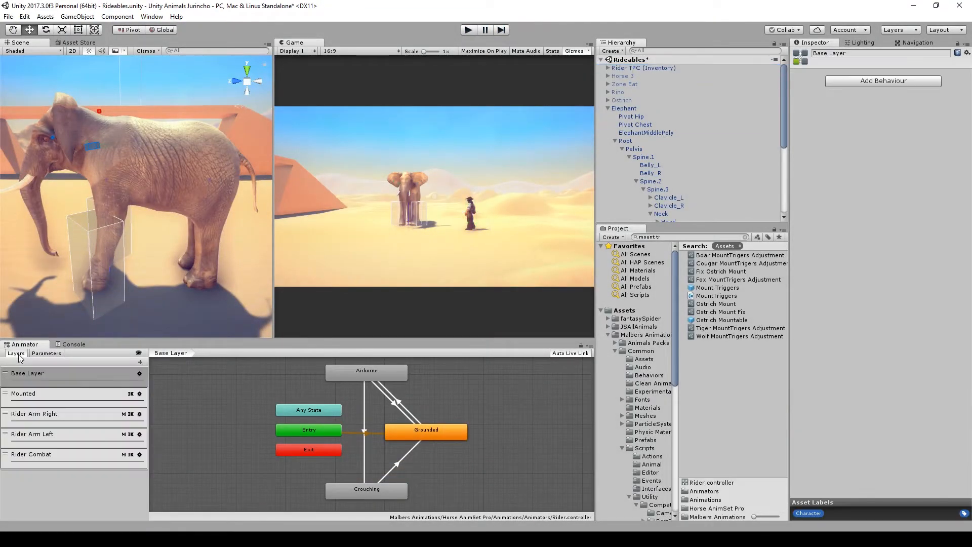
{"action": "left_click", "coordinate": [22, 396]}
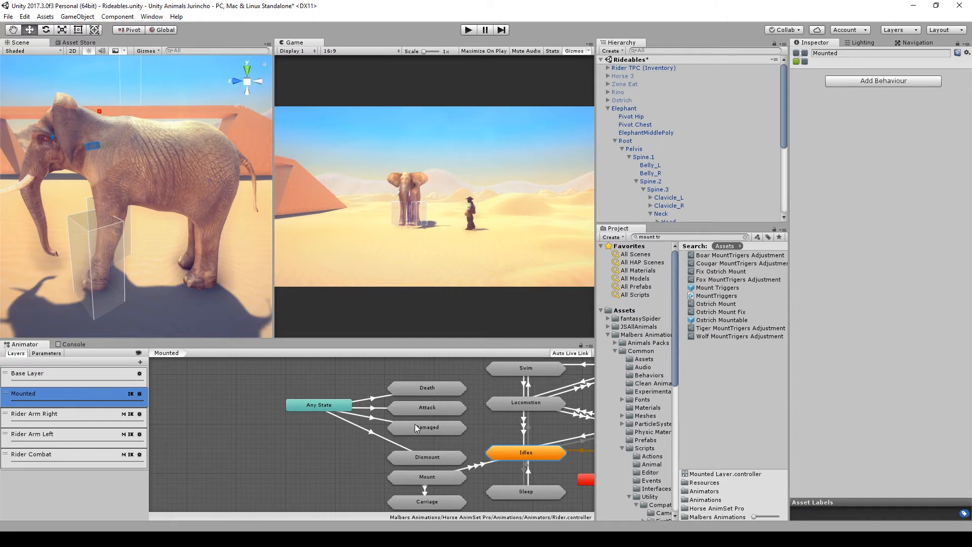
{"action": "middle_click_drag", "start_coordinate": [401, 427], "coordinate": [321, 387]}
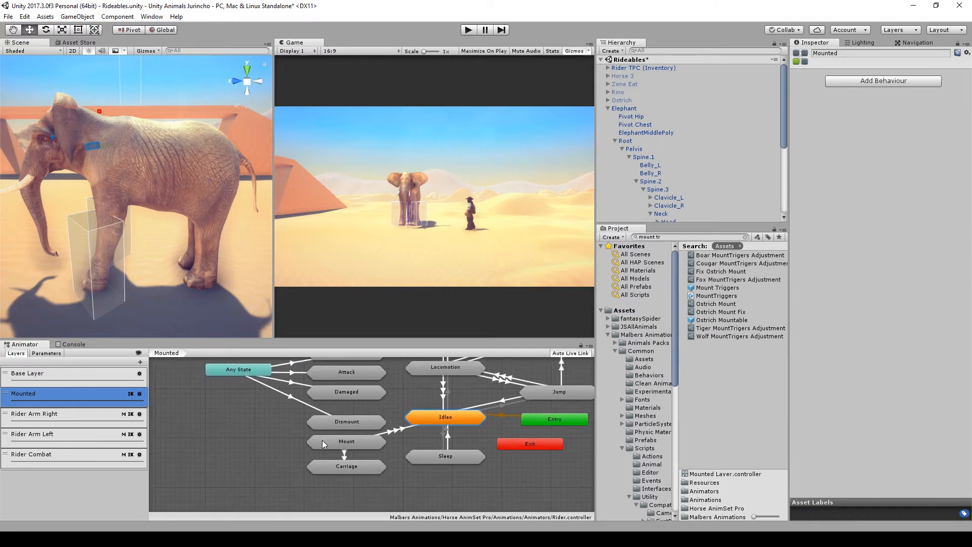
{"action": "double_click", "coordinate": [323, 444]}
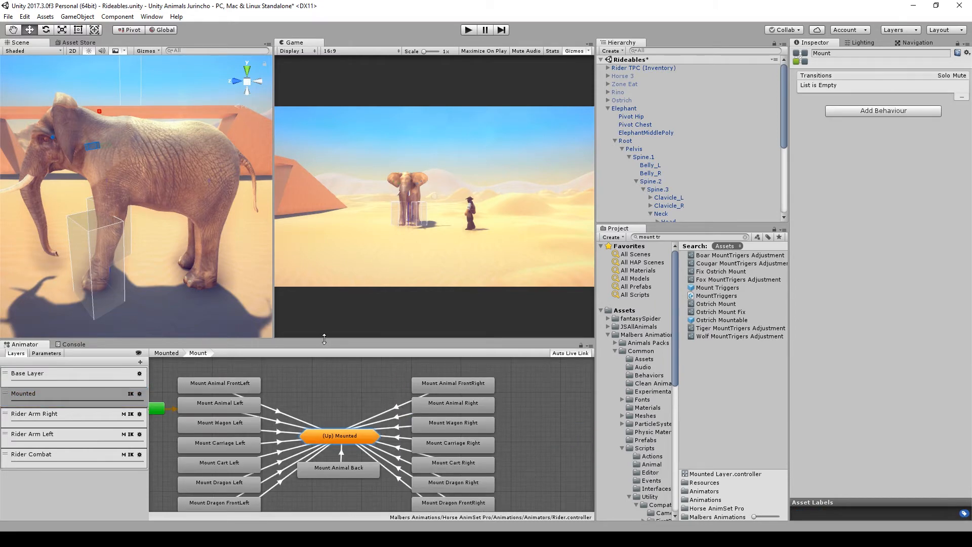
{"action": "left_click_drag", "start_coordinate": [324, 339], "coordinate": [328, 272]}
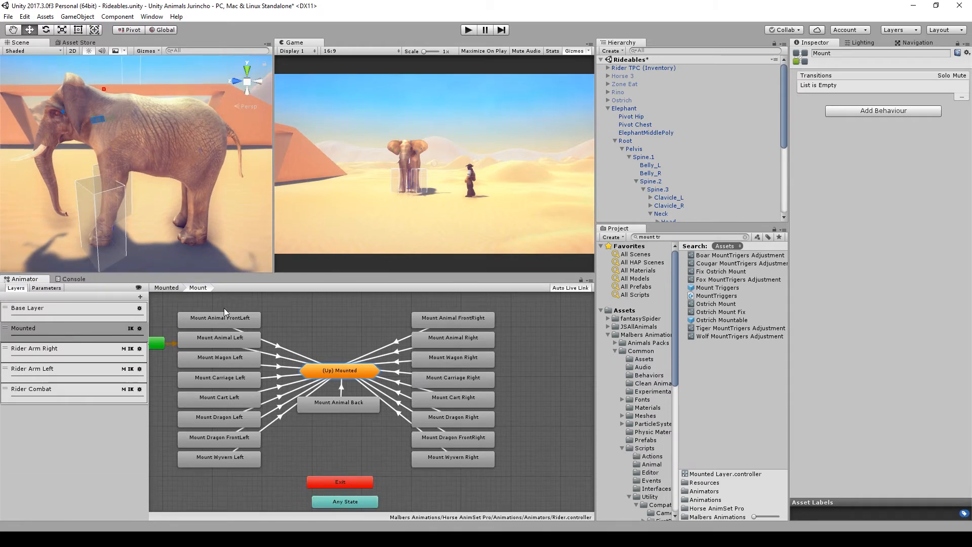
{"action": "left_click", "coordinate": [210, 380]}
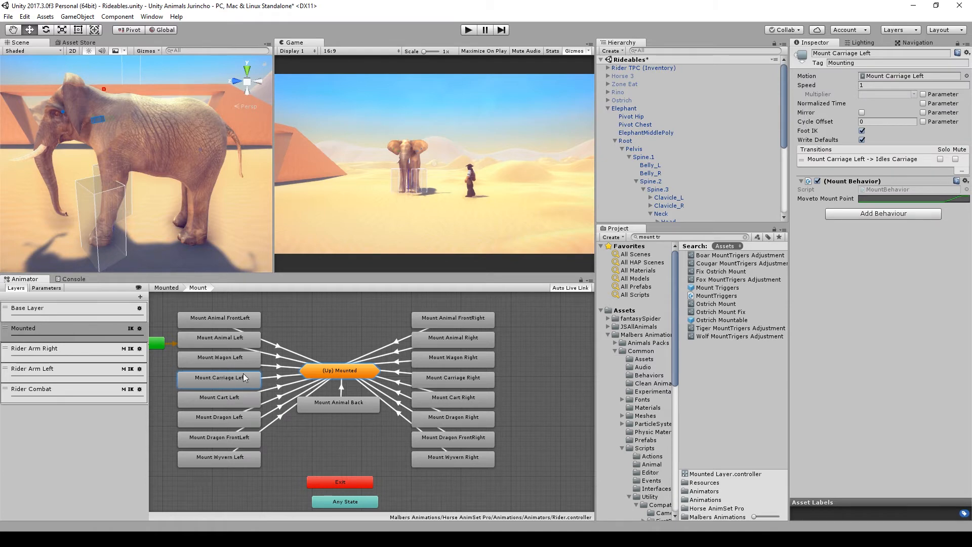
Set the Front Left trigger's Mount Animation to Mount Carriage Left, using the name copied from the animator state.
{"action": "left_click", "coordinate": [882, 56]}
{"action": "right_click", "coordinate": [882, 57]}
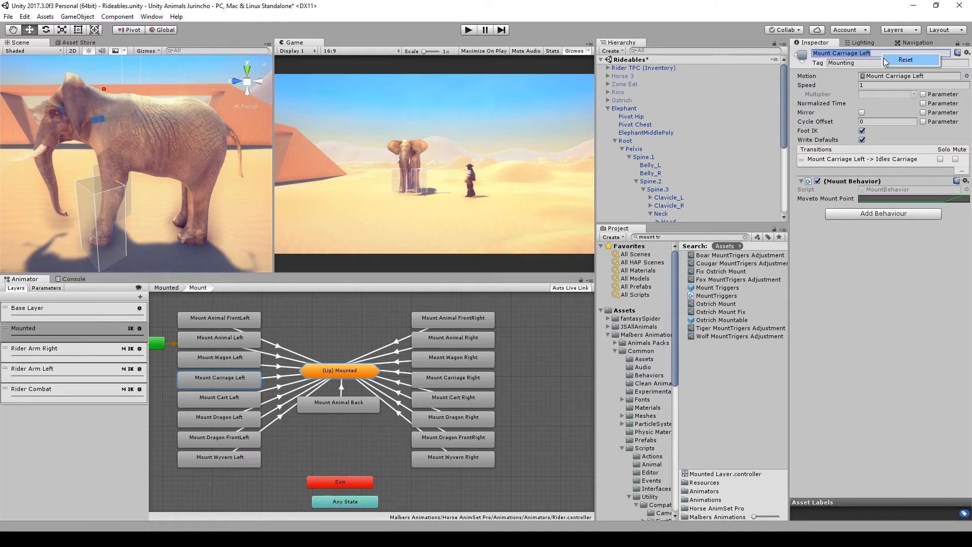
{"action": "left_click", "coordinate": [872, 56]}
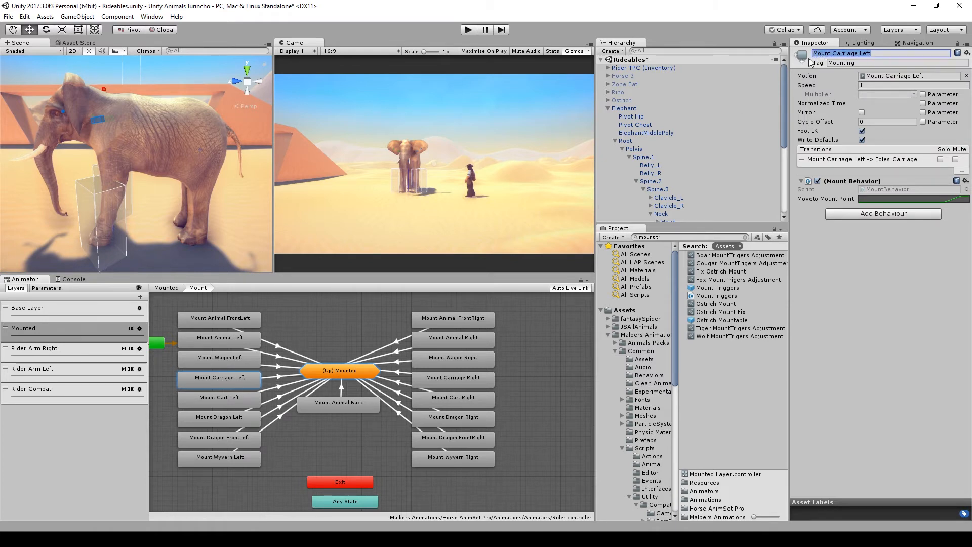
{"action": "scroll", "coordinate": [658, 203], "scroll_direction": "down", "scroll_amount": 5}
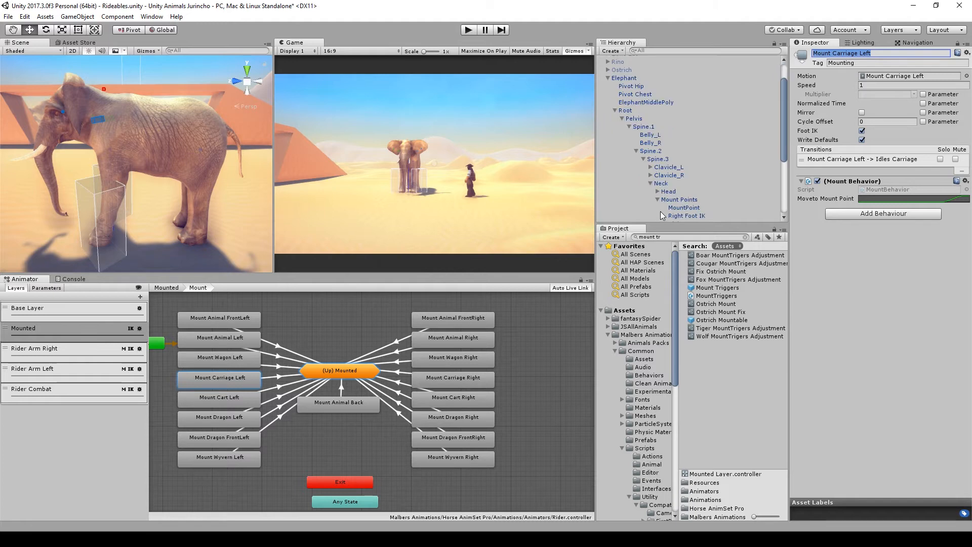
{"action": "left_click", "coordinate": [651, 192]}
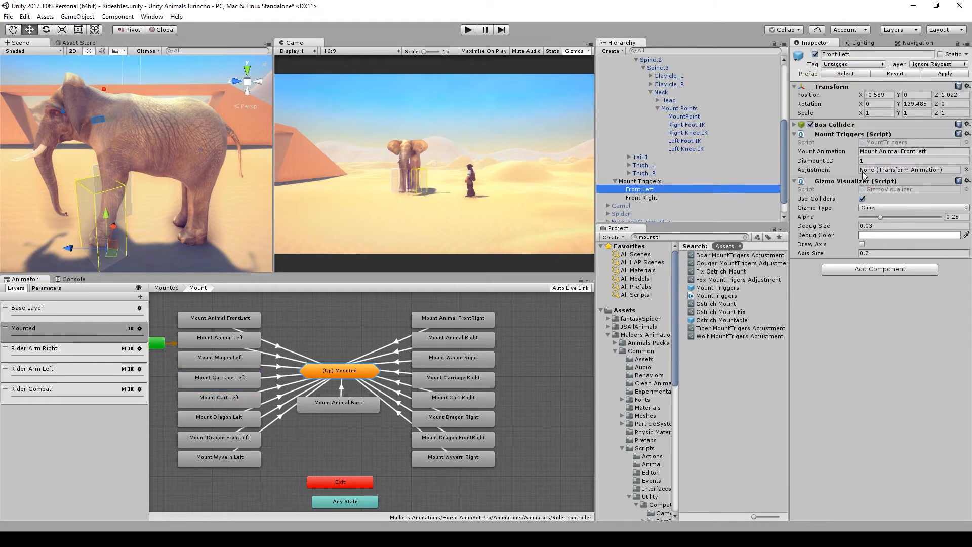
{"action": "left_click", "coordinate": [893, 152]}
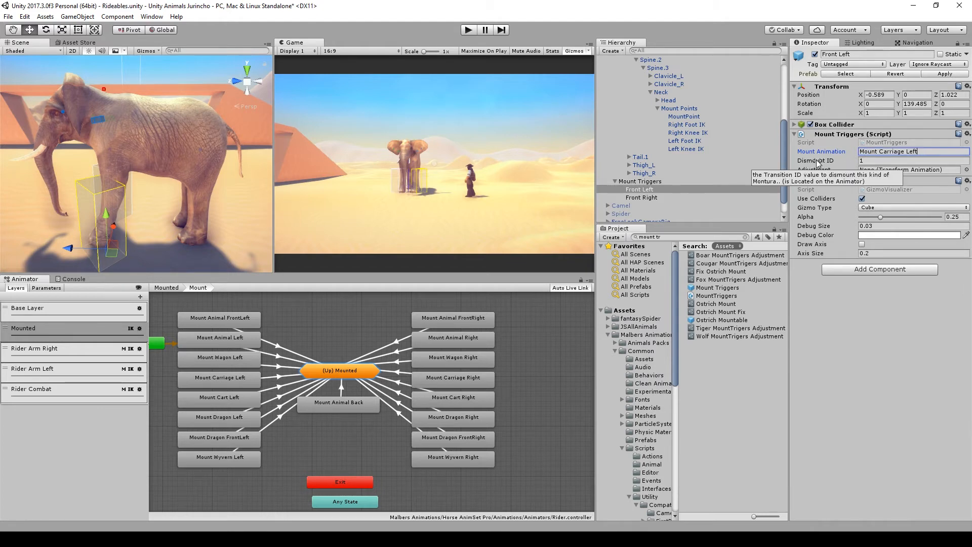
Check the MountSide condition of the Dismount Carriage Left entry transition and set the Front Left trigger's Dismount ID to 11.
{"action": "left_click", "coordinate": [167, 288]}
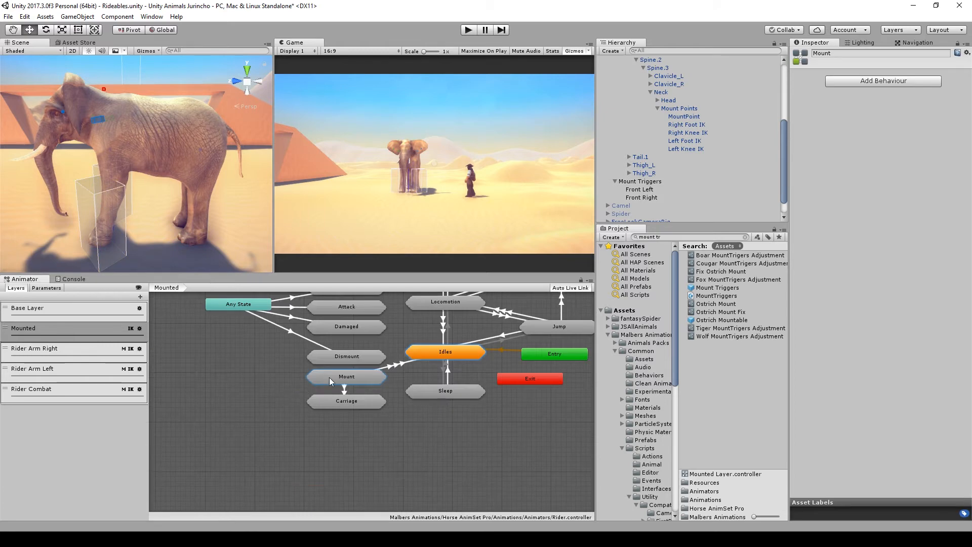
{"action": "double_click", "coordinate": [343, 358]}
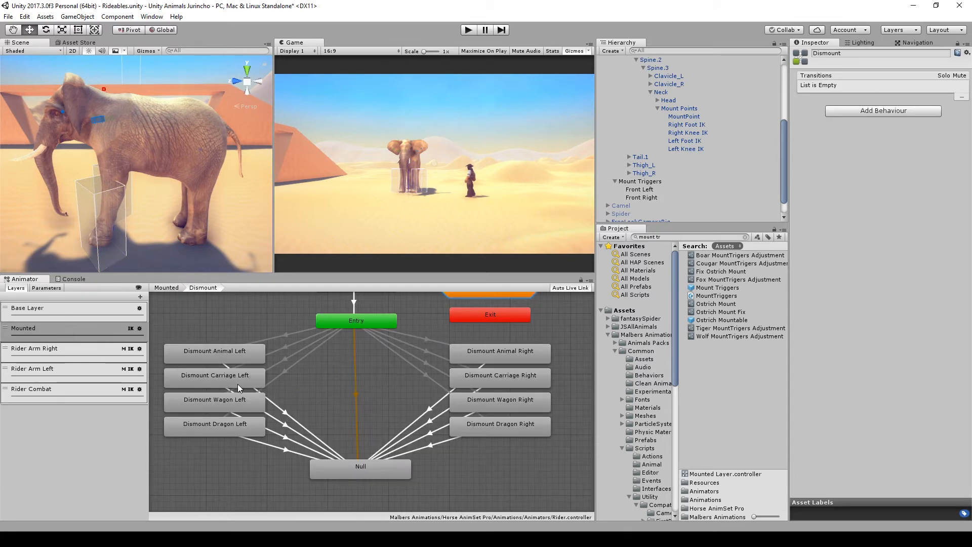
{"action": "left_click", "coordinate": [217, 376]}
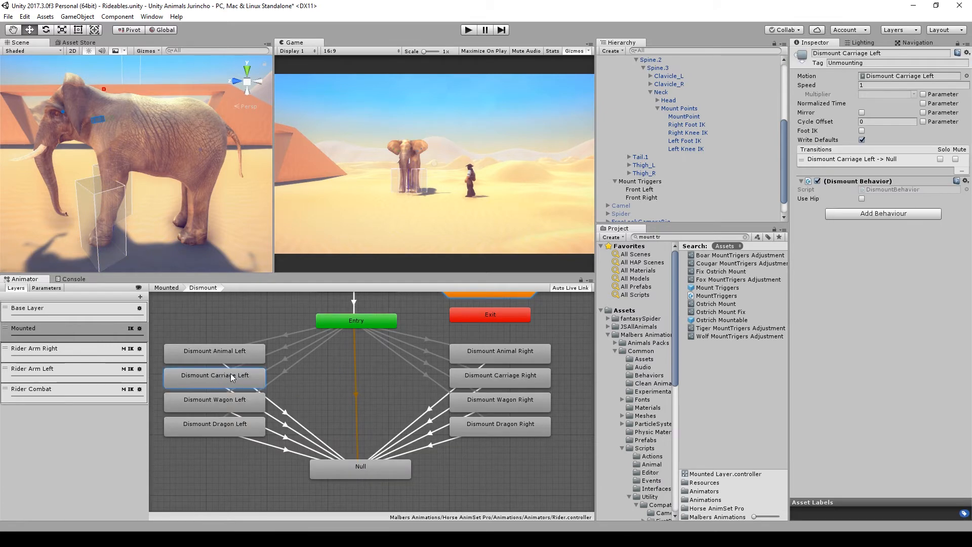
{"action": "left_click", "coordinate": [277, 351]}
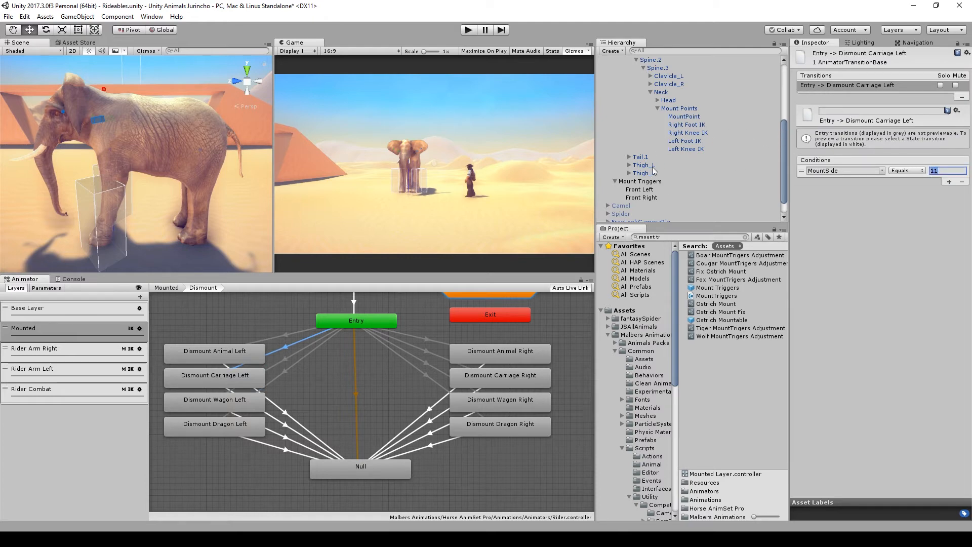
{"action": "left_click", "coordinate": [649, 190]}
{"action": "left_click", "coordinate": [870, 161]}
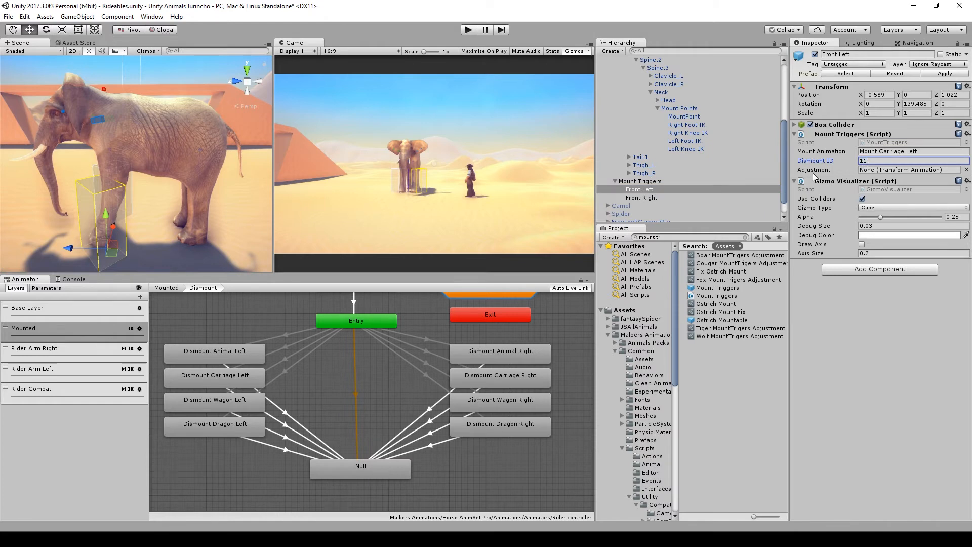
{"action": "type", "text": "11"}
Play test mounting the Elephant from the front left with the carriage mount animation, and stop the test.
{"action": "left_click", "coordinate": [468, 29]}
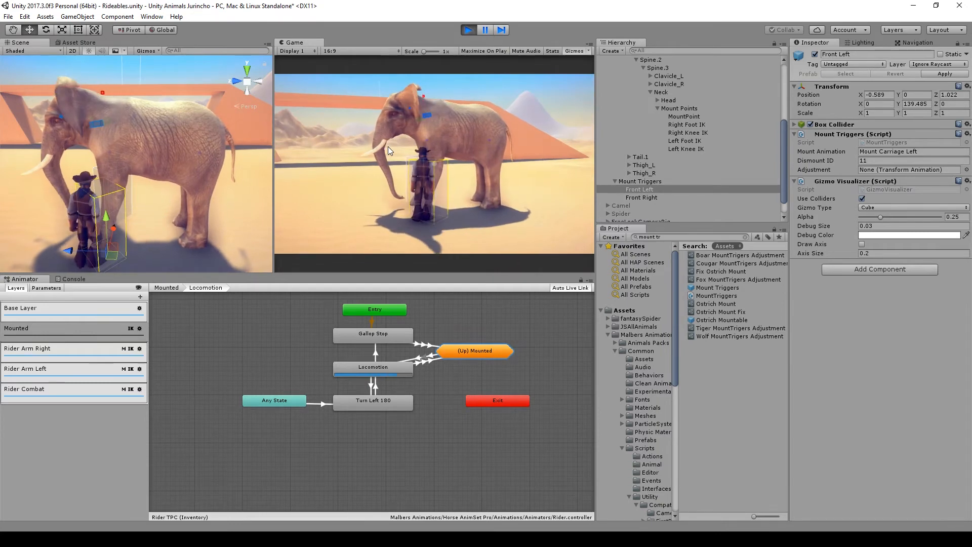
{"action": "key", "text": "f"}
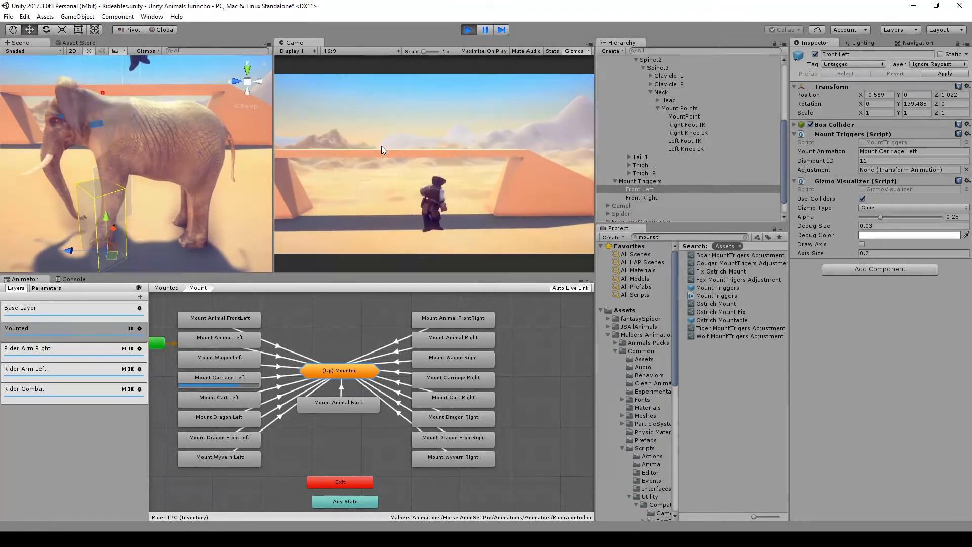
{"action": "key", "text": "ctrl+p"}
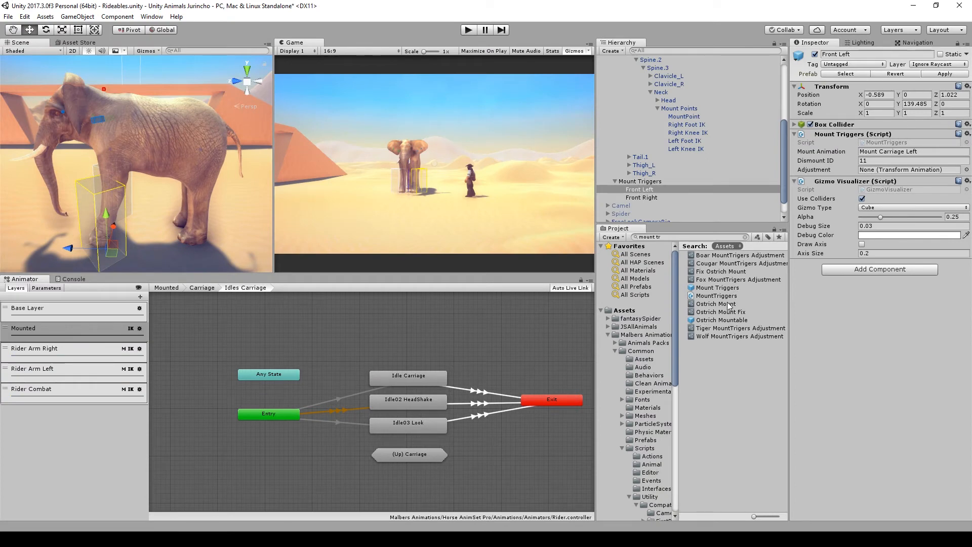
Clear the project search and create a Malbers Anim Transform asset named Elephant Mount Fix in the Assets folder.
{"action": "left_click", "coordinate": [745, 238]}
{"action": "left_click", "coordinate": [625, 310]}
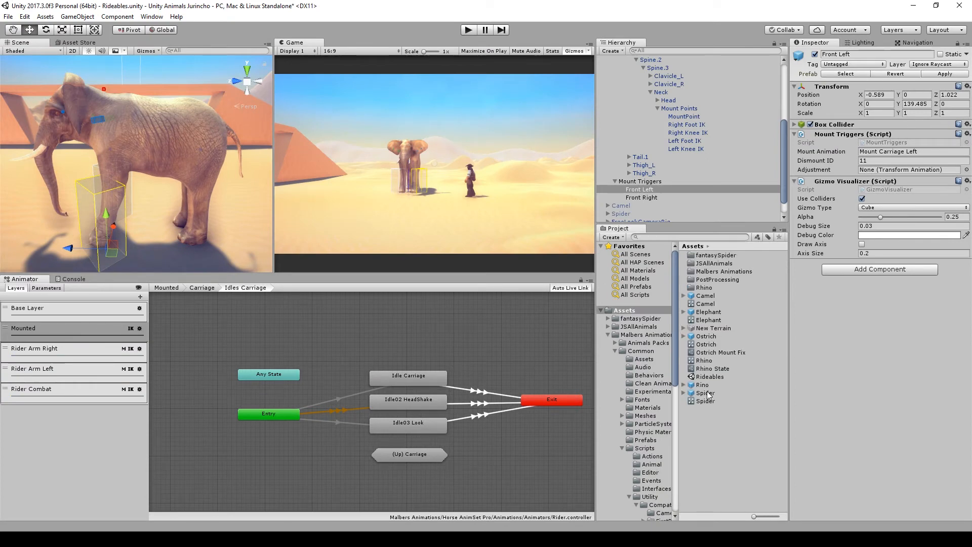
{"action": "right_click", "coordinate": [707, 437]}
{"action": "mouse_move", "coordinate": [745, 234]}
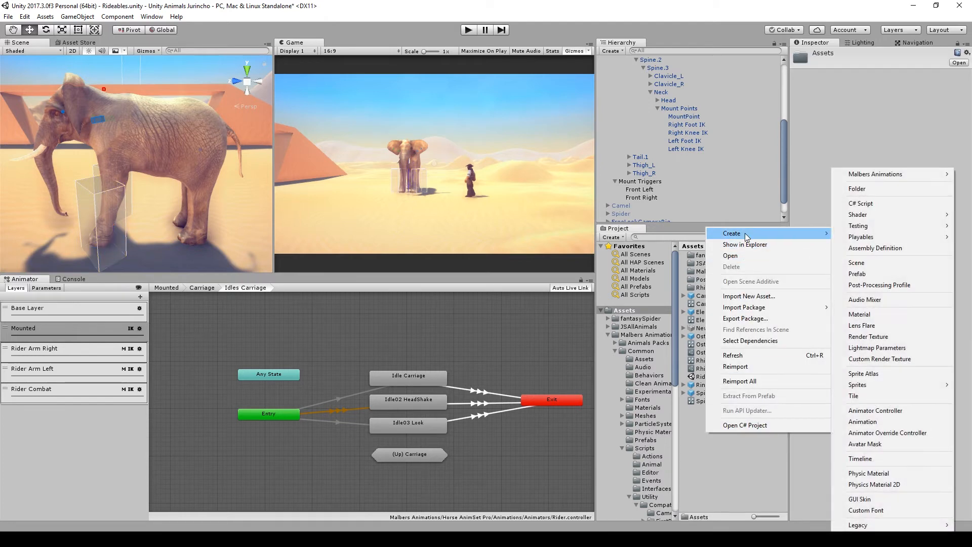
{"action": "mouse_move", "coordinate": [869, 177]}
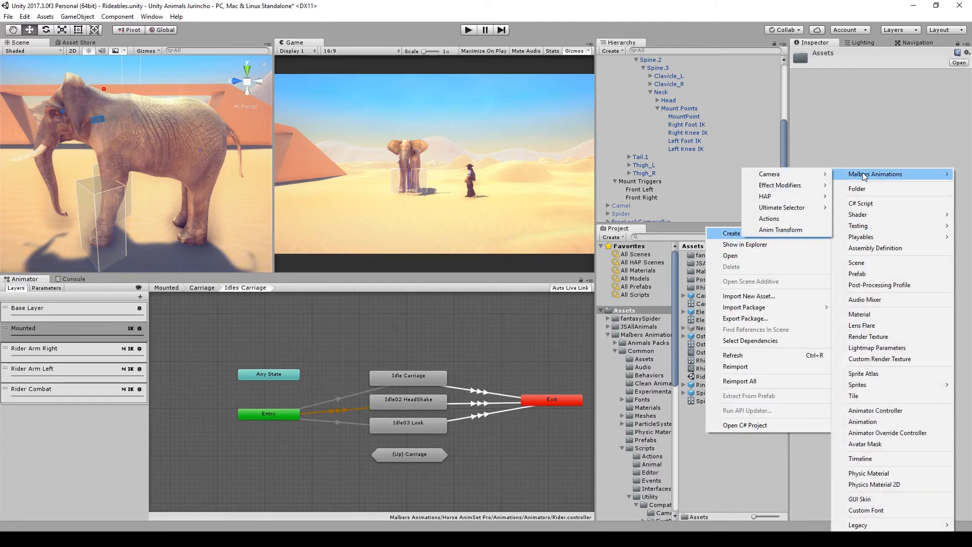
{"action": "left_click", "coordinate": [775, 236]}
{"action": "type", "text": "Elephant Mount"}
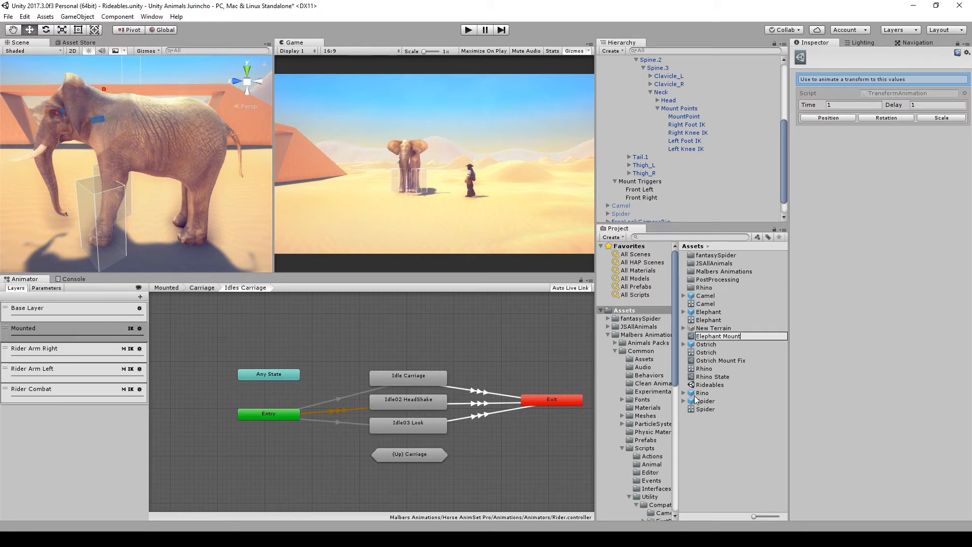
{"action": "type", "text": " Fix"}
{"action": "key", "text": "Return"}
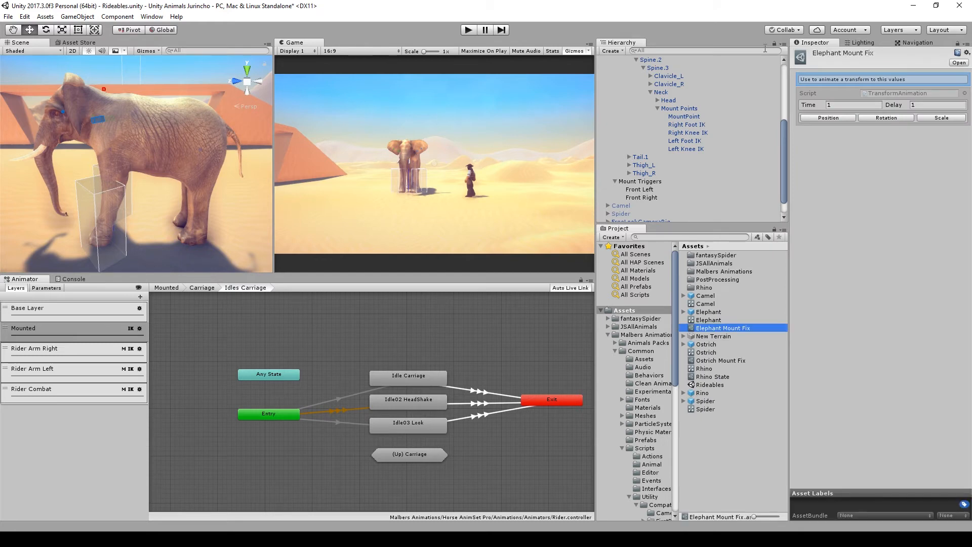
Assign Elephant Mount Fix as the Front Left trigger's Adjustment and set the asset's Time and Delay to 0.6.
{"action": "left_click", "coordinate": [648, 189]}
{"action": "left_click_drag", "start_coordinate": [697, 327], "coordinate": [876, 192]}
{"action": "left_click_drag", "start_coordinate": [877, 191], "coordinate": [881, 172]}
{"action": "left_click", "coordinate": [842, 104]}
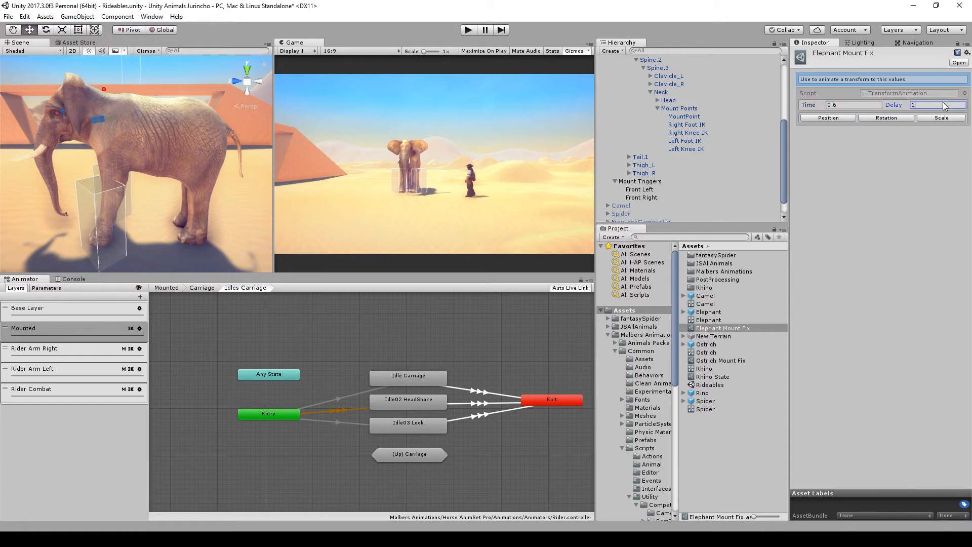
Play test mounting the Elephant with the 0.6 time and delay of Elephant Mount Fix, and stop the test.
{"action": "left_click", "coordinate": [468, 31]}
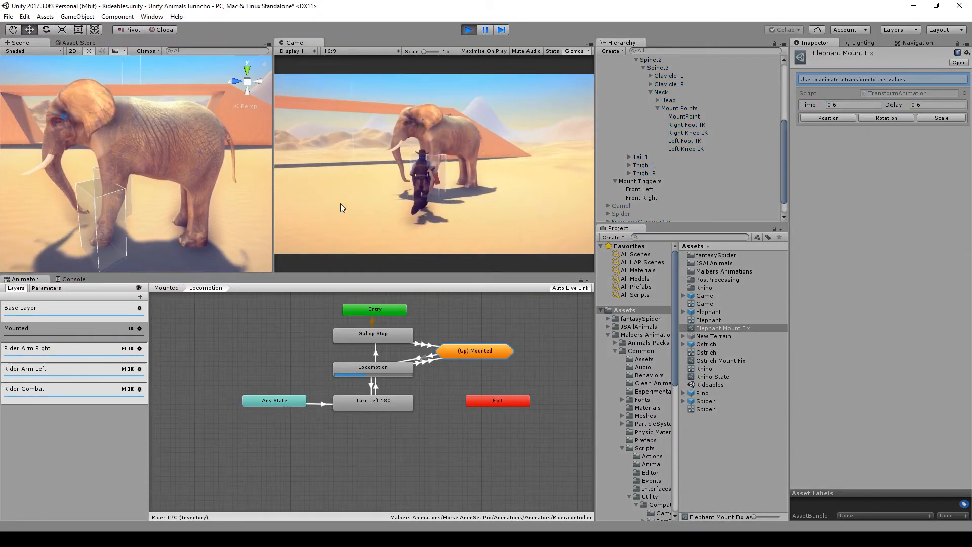
{"action": "key", "text": "w"}
{"action": "key", "text": "f"}
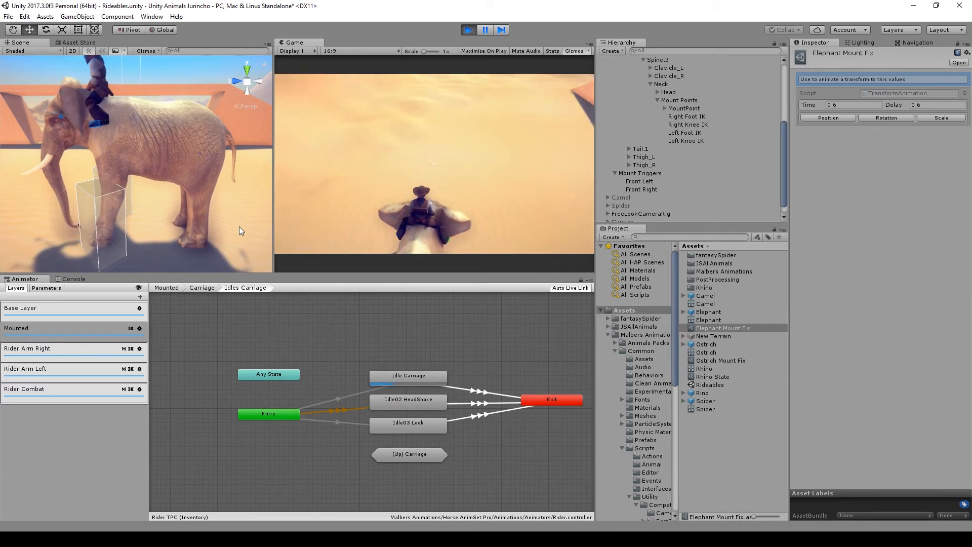
{"action": "left_click", "coordinate": [469, 29]}
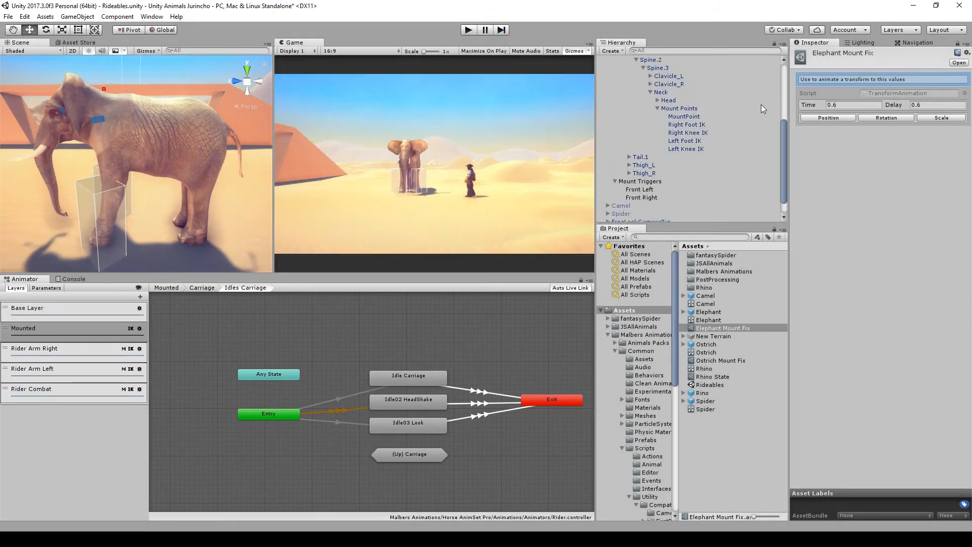
Enable Position in Elephant Mount Fix with X, Y and Z at 1, using separate axis curves, and reshape the X curve.
{"action": "left_click", "coordinate": [818, 117]}
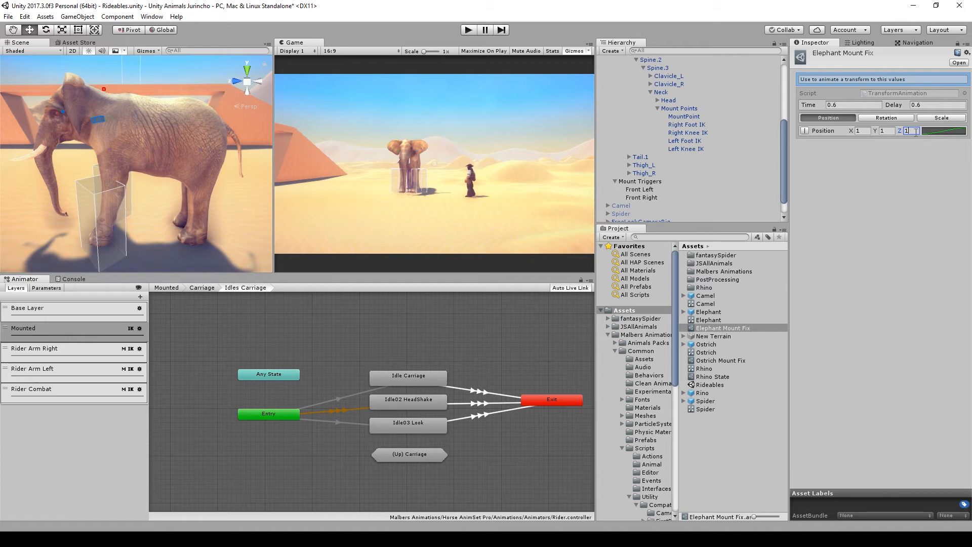
{"action": "left_click", "coordinate": [804, 131]}
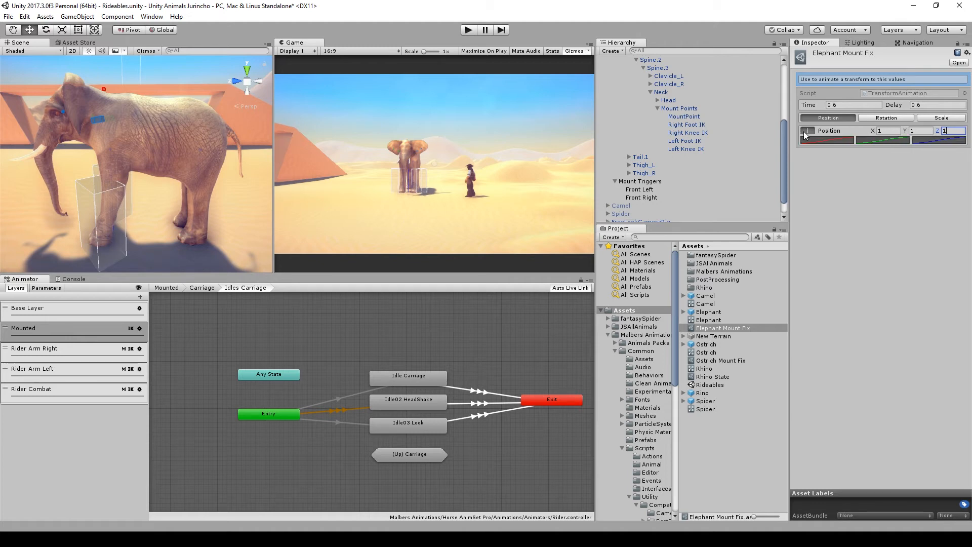
{"action": "left_click", "coordinate": [831, 140]}
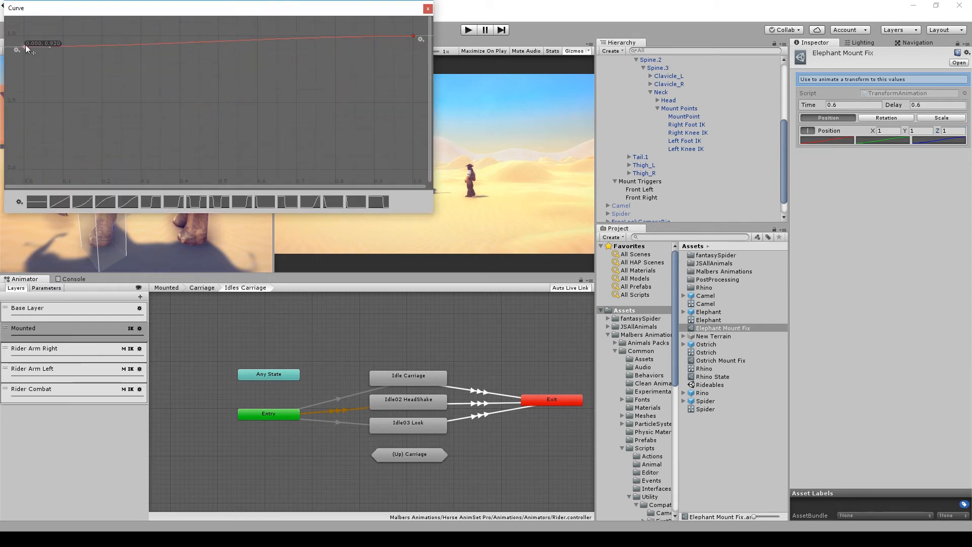
{"action": "left_click_drag", "start_coordinate": [24, 169], "coordinate": [23, 37]}
{"action": "left_click", "coordinate": [924, 141]}
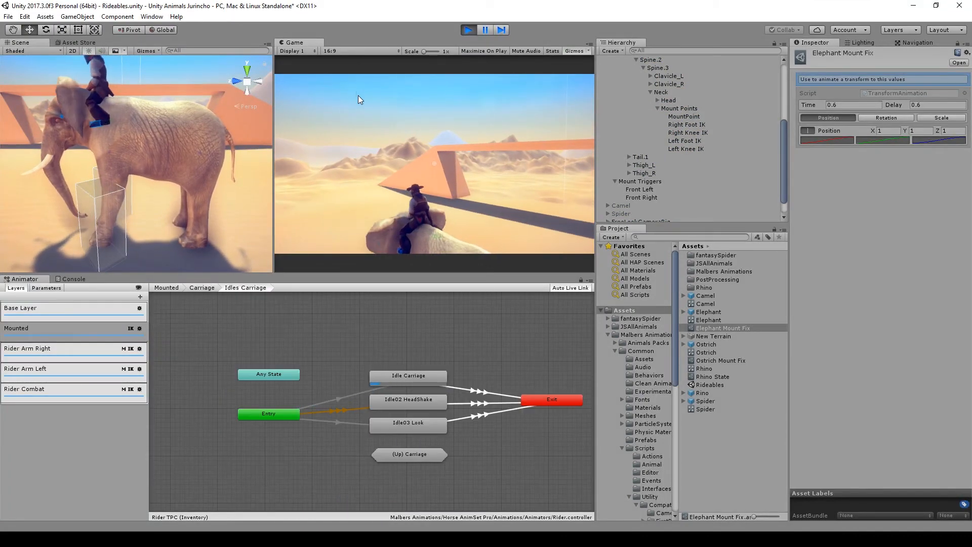
Shape the X position curve to rise from about 0.43 to 1 at about 0.9, and start the Y curve's rise at about 0.47.
{"action": "left_click_drag", "start_coordinate": [194, 162], "coordinate": [192, 166]}
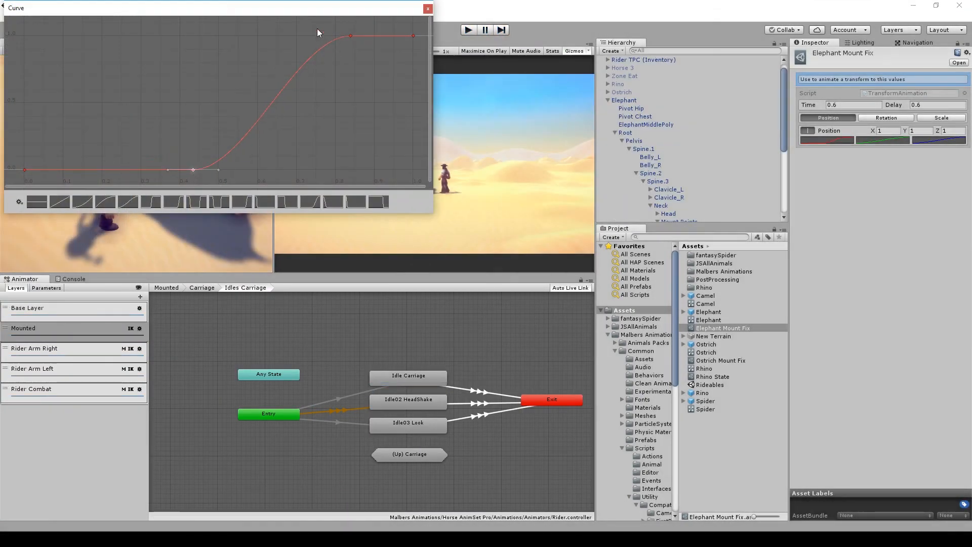
{"action": "left_click", "coordinate": [355, 36]}
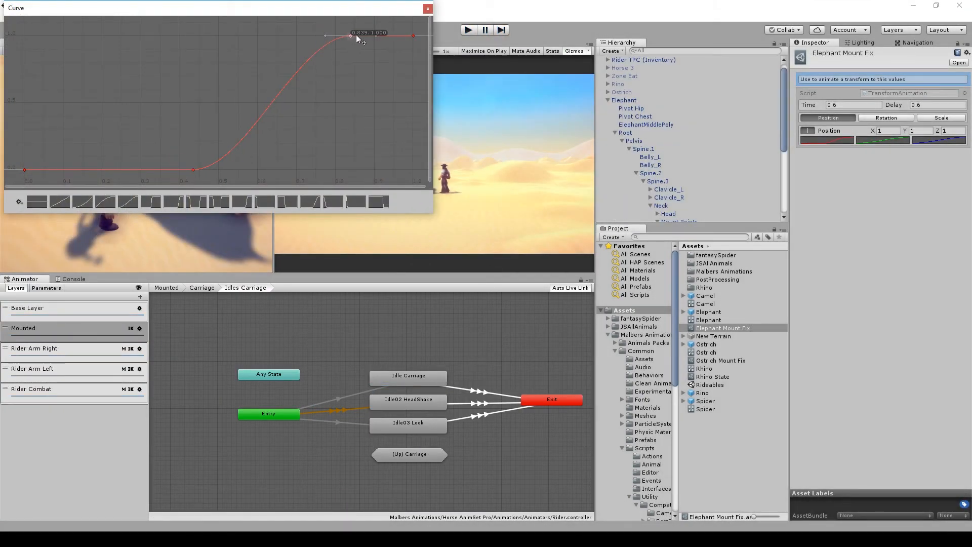
{"action": "left_click_drag", "start_coordinate": [356, 34], "coordinate": [376, 35]}
{"action": "left_click_drag", "start_coordinate": [146, 129], "coordinate": [284, 173]}
{"action": "left_click_drag", "start_coordinate": [198, 162], "coordinate": [208, 164]}
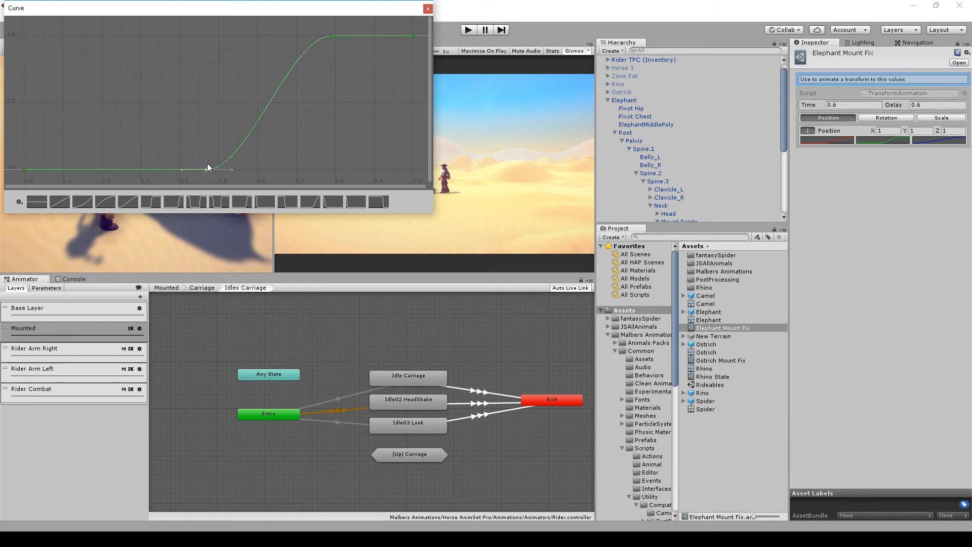
Reshape the Z position curve to rise early, nearing 1 at about 0.3, and play test the Elephant mount.
{"action": "left_click", "coordinate": [917, 141]}
{"action": "left_click", "coordinate": [174, 203]}
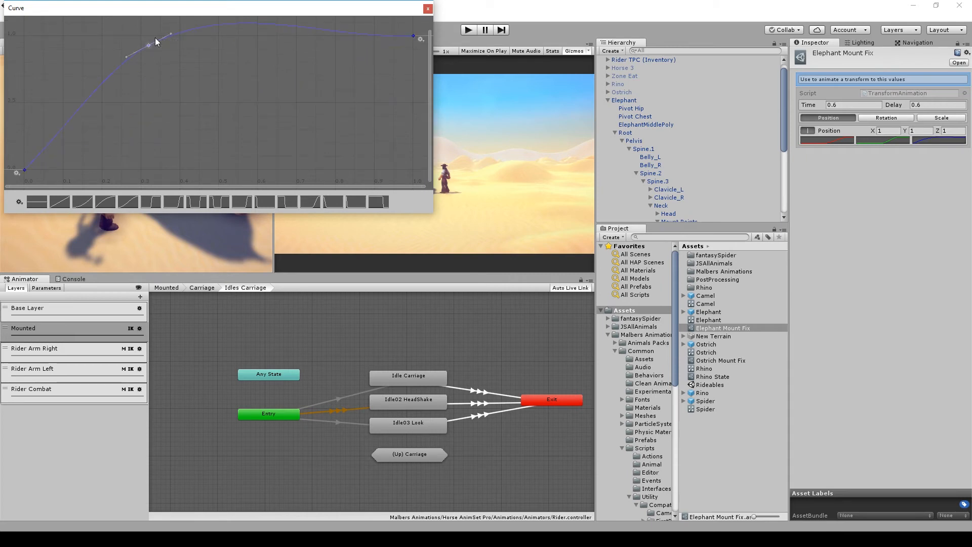
{"action": "left_click", "coordinate": [468, 30]}
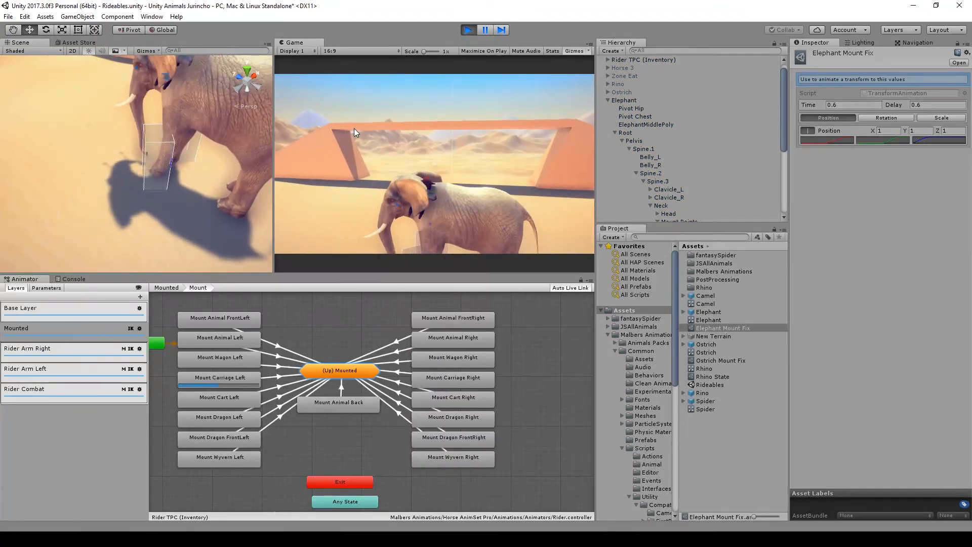
{"action": "left_click", "coordinate": [468, 31]}
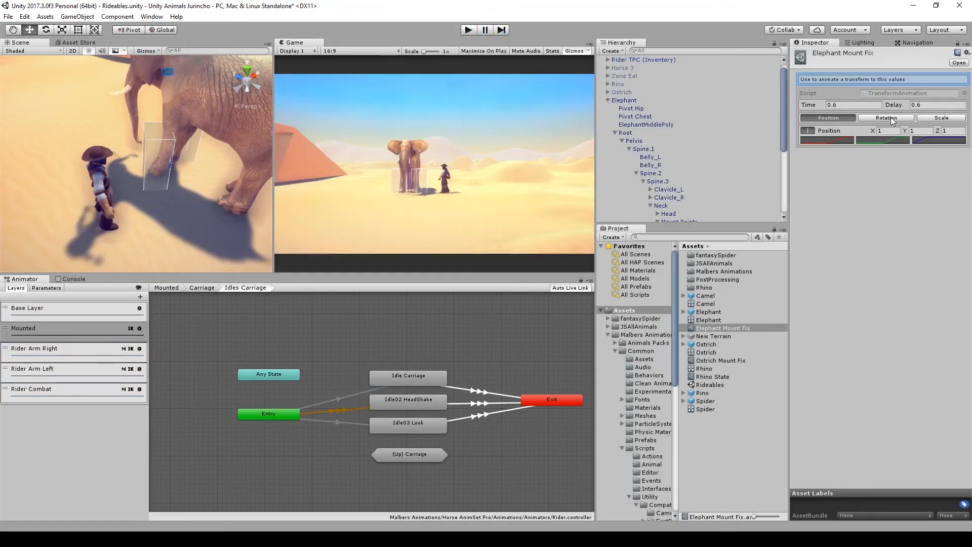
Enable Rotation at 1 on X, Y and Z in Elephant Mount Fix and flatten its curve at 1 from about 0.4 onward.
{"action": "left_click", "coordinate": [892, 119]}
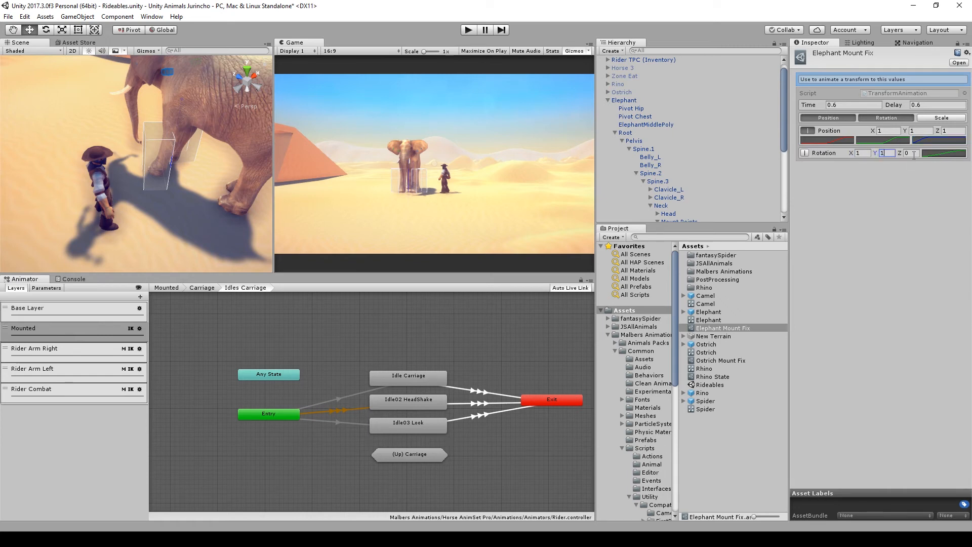
{"action": "left_click", "coordinate": [938, 153]}
{"action": "right_click", "coordinate": [180, 38]}
{"action": "left_click_drag", "start_coordinate": [234, 96], "coordinate": [186, 43]}
{"action": "left_click", "coordinate": [192, 56]}
{"action": "right_click", "coordinate": [180, 38]}
{"action": "right_click", "coordinate": [181, 36]}
{"action": "left_click", "coordinate": [198, 103]}
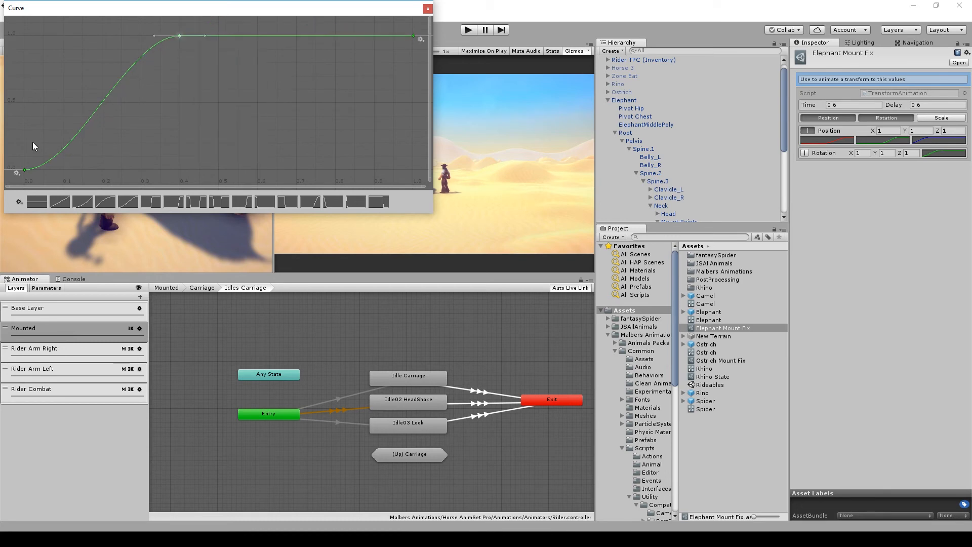
{"action": "left_click", "coordinate": [428, 10]}
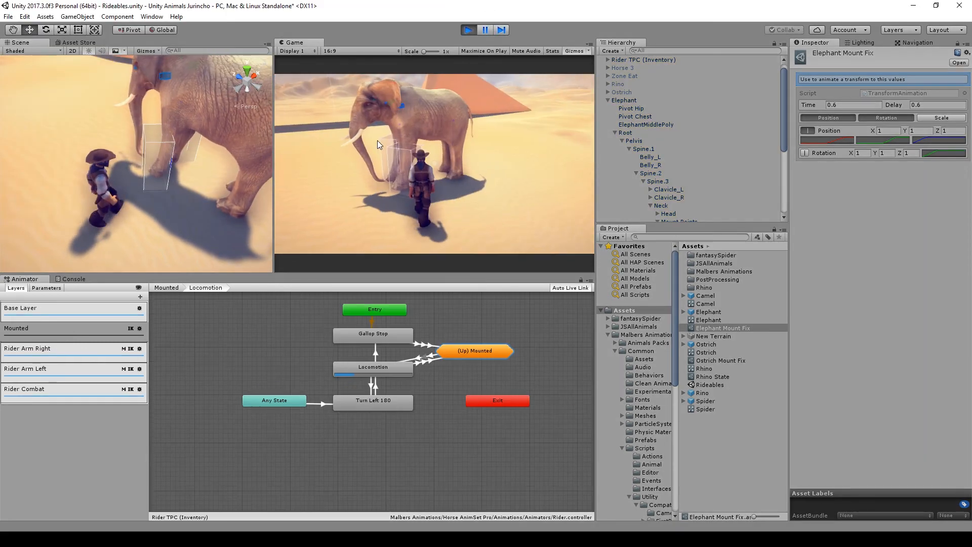
Play test the Elephant mount and reshape the Rotation curve to stay near 0 until about 0.57 and reach 1 at about 0.83.
{"action": "key", "text": "f"}
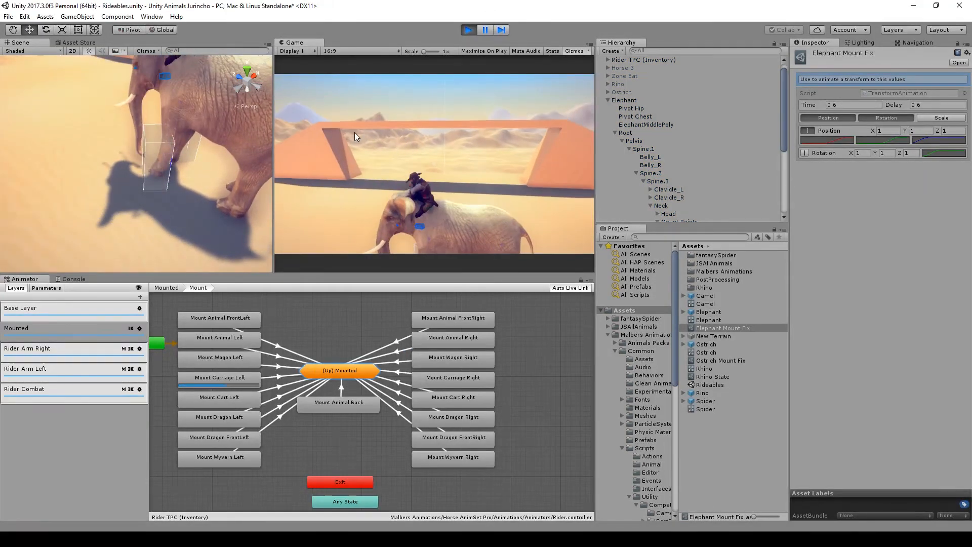
{"action": "left_click", "coordinate": [467, 29]}
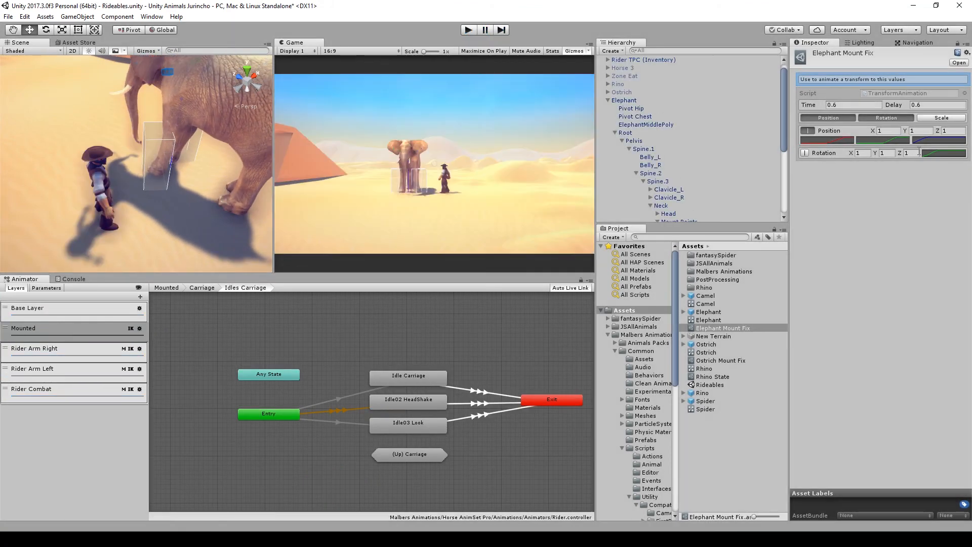
{"action": "left_click", "coordinate": [939, 153]}
{"action": "left_click_drag", "start_coordinate": [179, 39], "coordinate": [348, 42]}
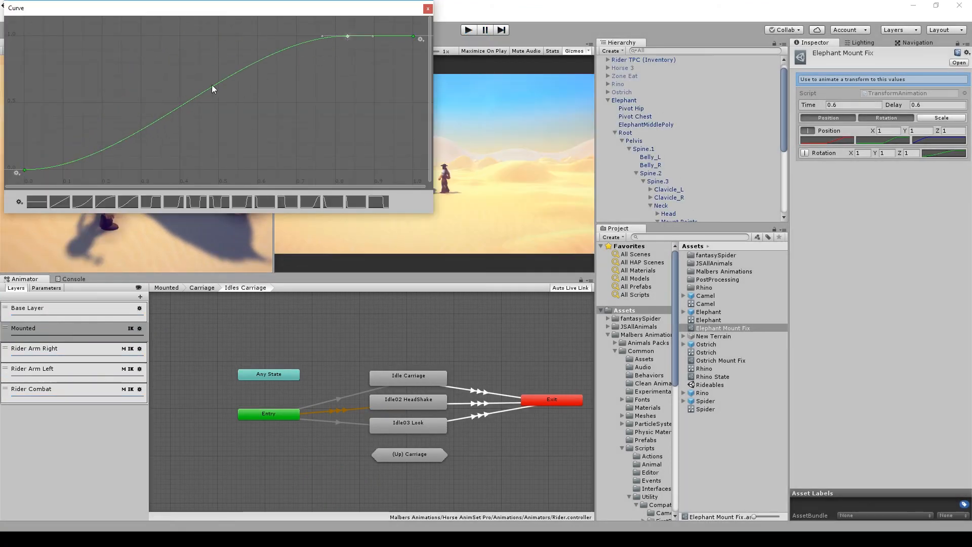
{"action": "left_click_drag", "start_coordinate": [191, 99], "coordinate": [247, 167]}
{"action": "right_click", "coordinate": [247, 167]}
{"action": "left_click", "coordinate": [277, 232]}
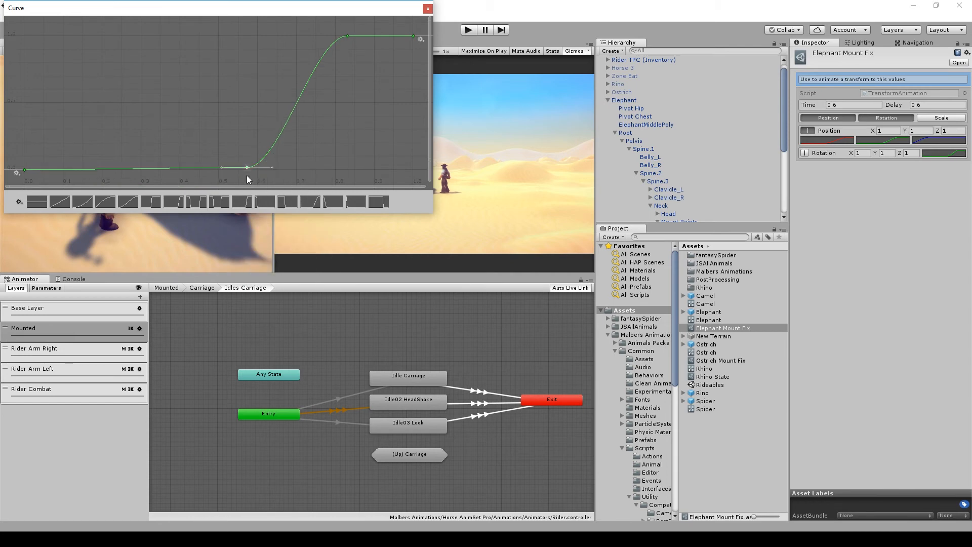
{"action": "left_click", "coordinate": [427, 9]}
Play test mounting the Elephant and riding it forward with a turn to check the Elephant Mount State camera.
{"action": "left_click", "coordinate": [468, 29]}
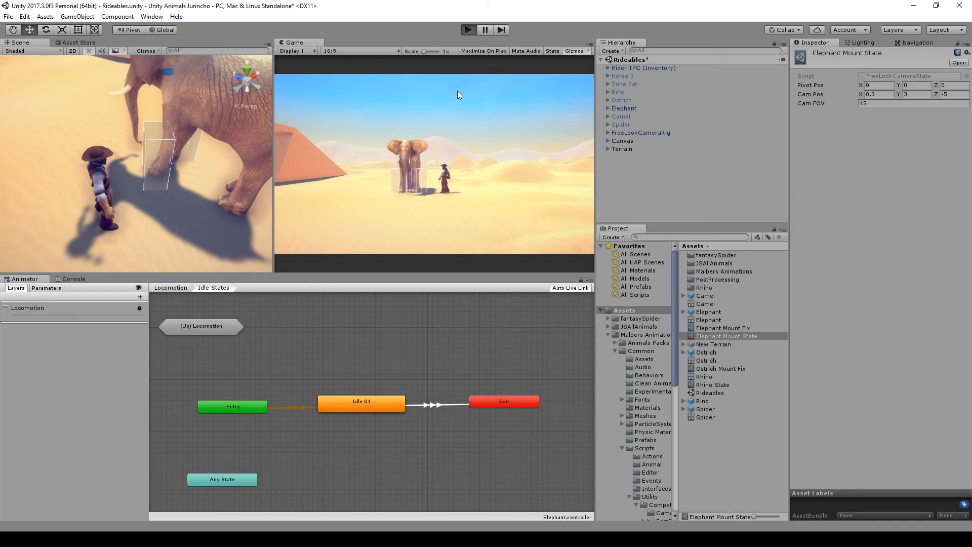
{"action": "key", "text": "w"}
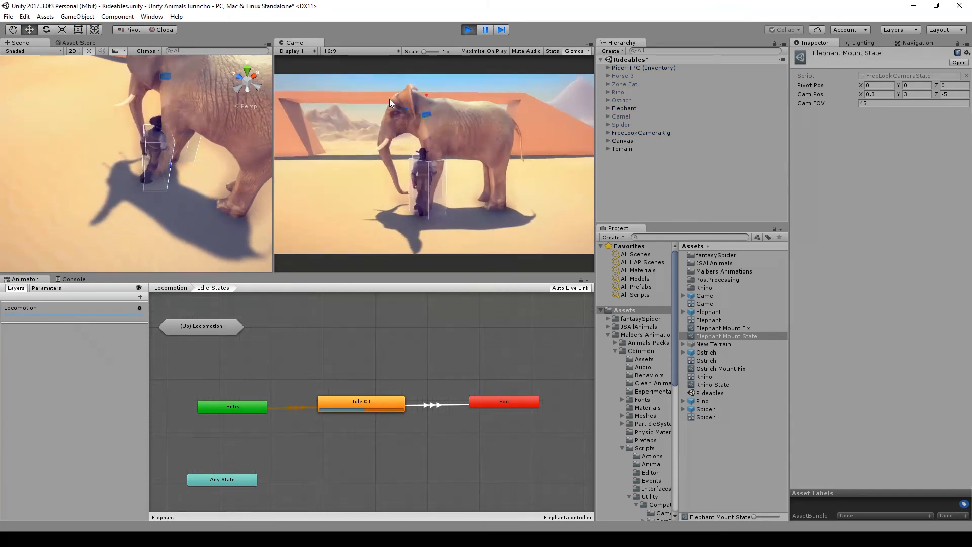
{"action": "key", "text": "f"}
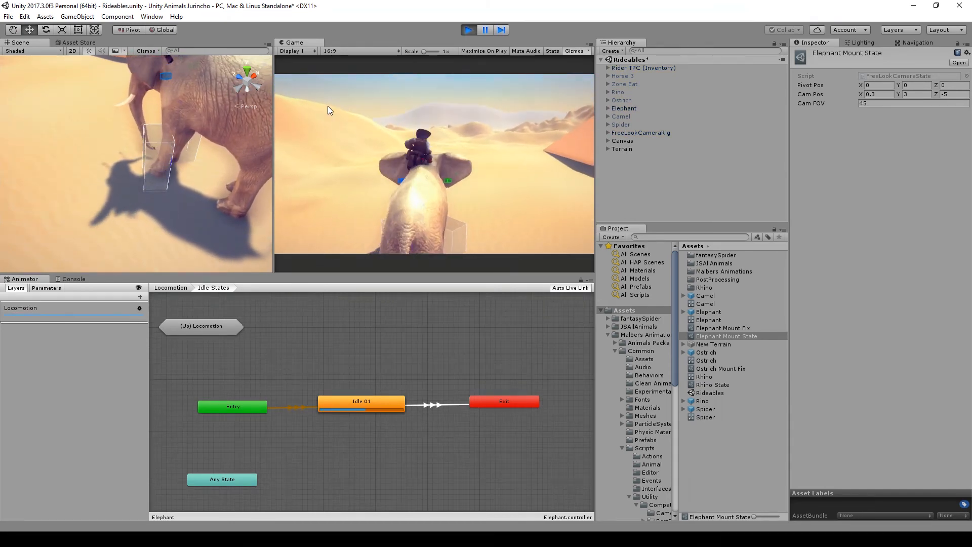
{"action": "key", "text": "w"}
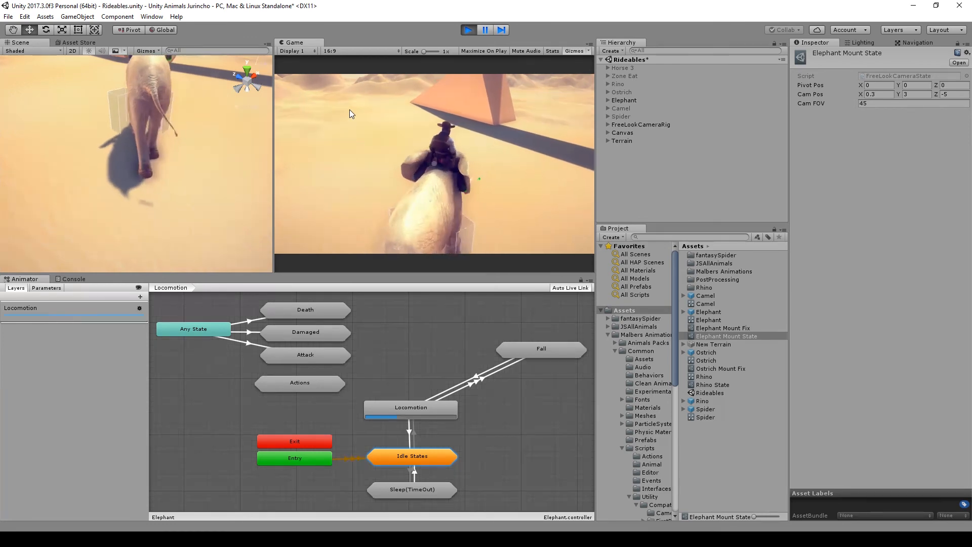
{"action": "key", "text": "a"}
{"action": "key", "text": "w"}
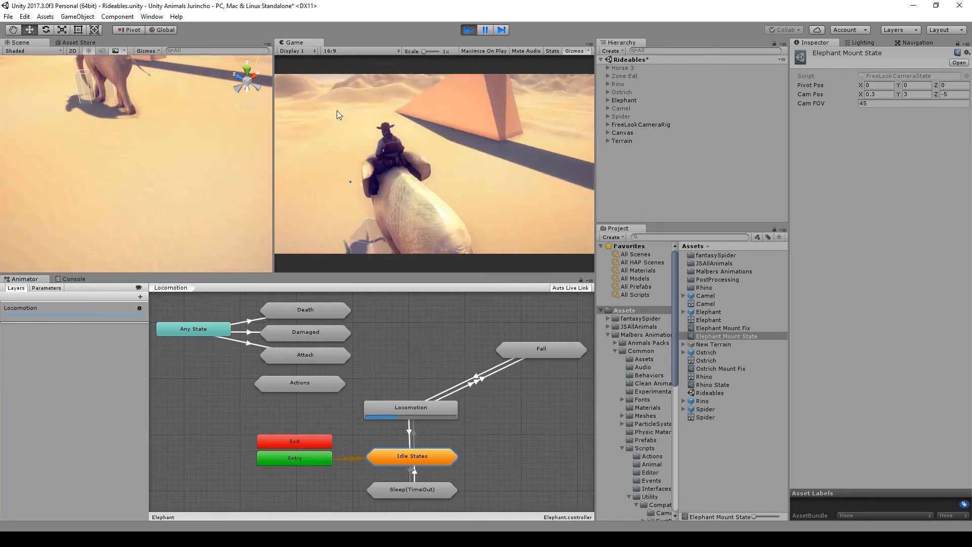
{"action": "key", "text": "w"}
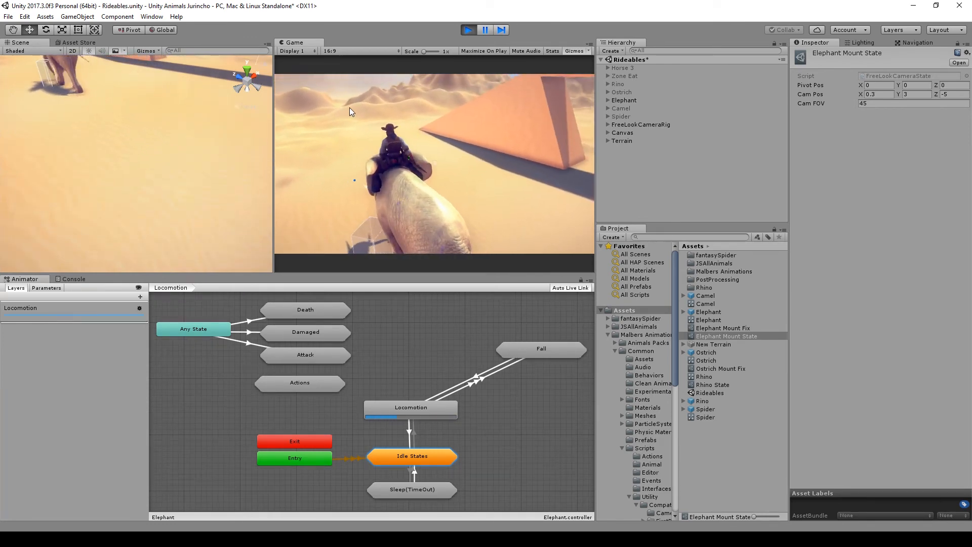
Test aiming and firing the rider's weapon while riding the Elephant.
{"action": "right_click_drag", "start_coordinate": [356, 107], "coordinate": [378, 102]}
{"action": "key", "text": "w"}
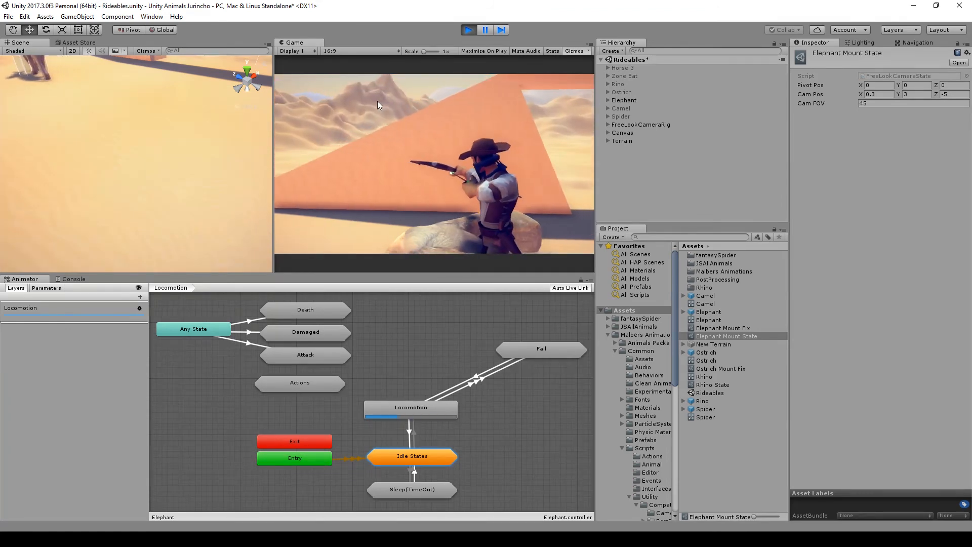
{"action": "key", "text": "w"}
{"action": "left_click", "coordinate": [378, 101]}
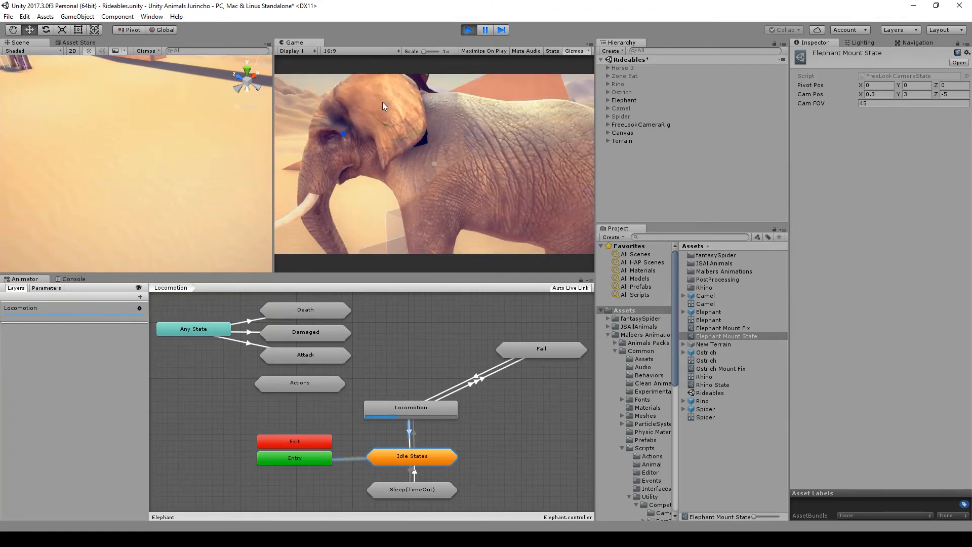